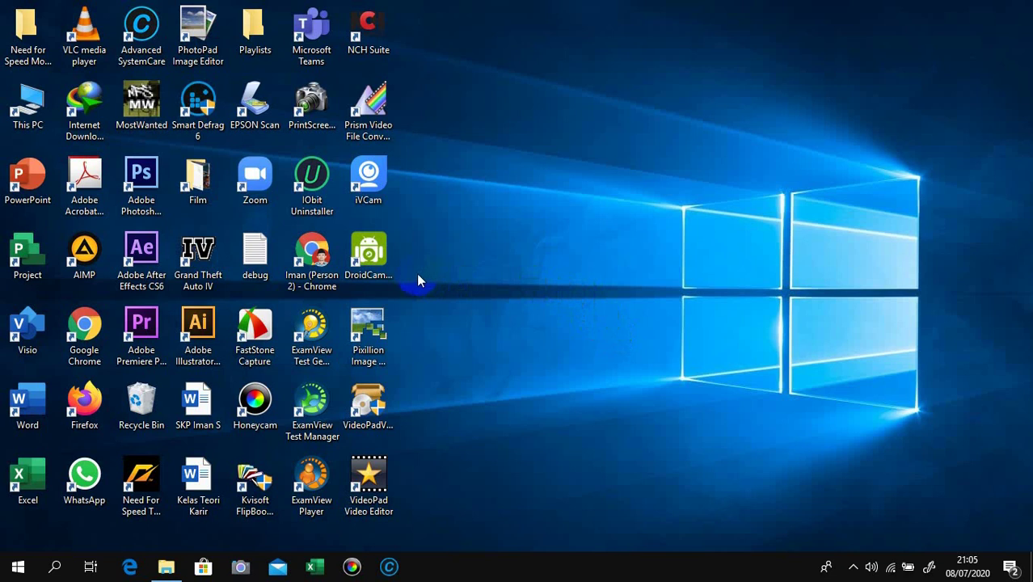
Launch the personal-profile Chrome browser and open Google Classroom from the Google apps.
double_click(315, 254)
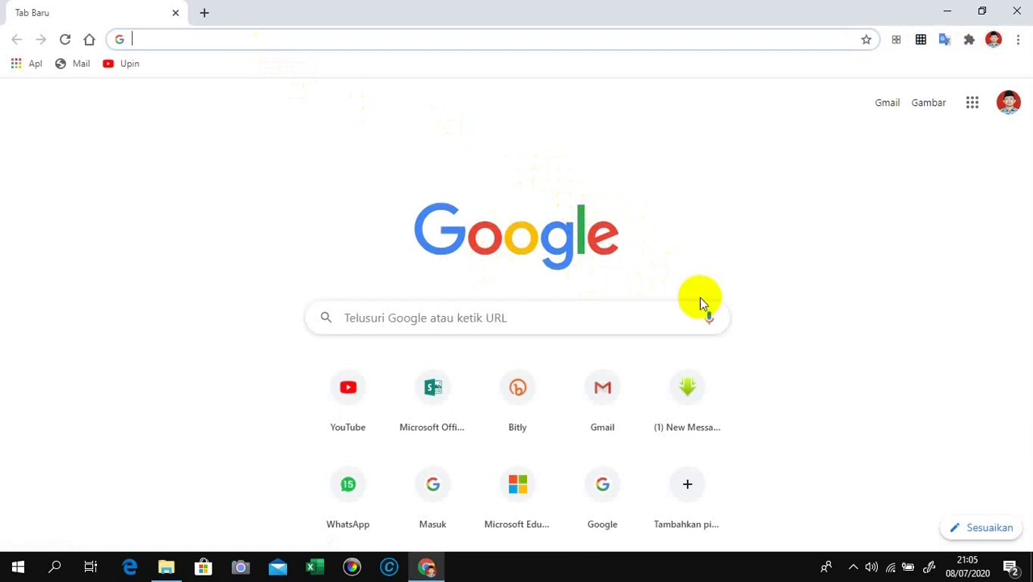
click(972, 106)
click(973, 108)
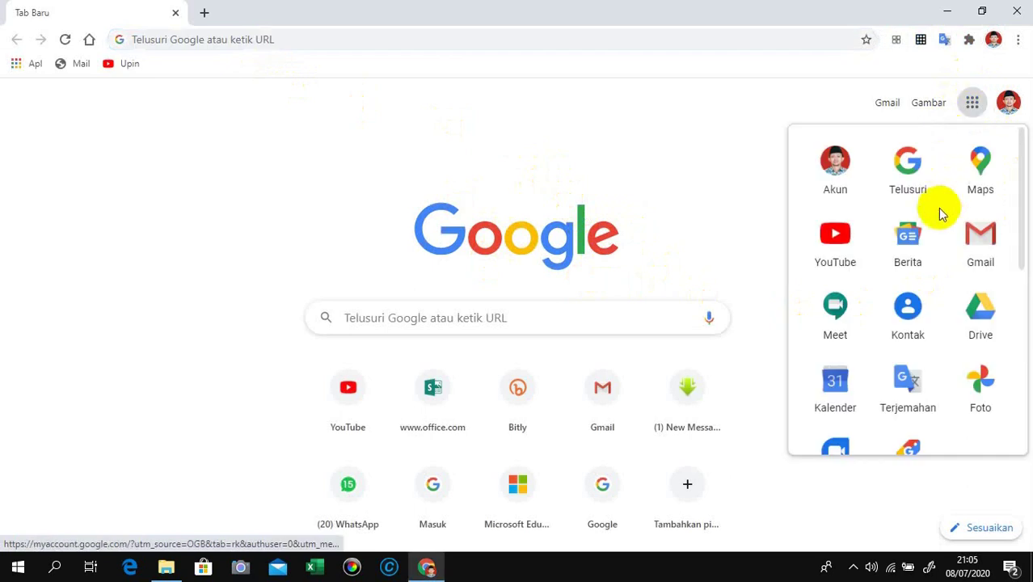
scroll(942, 296, down, 3)
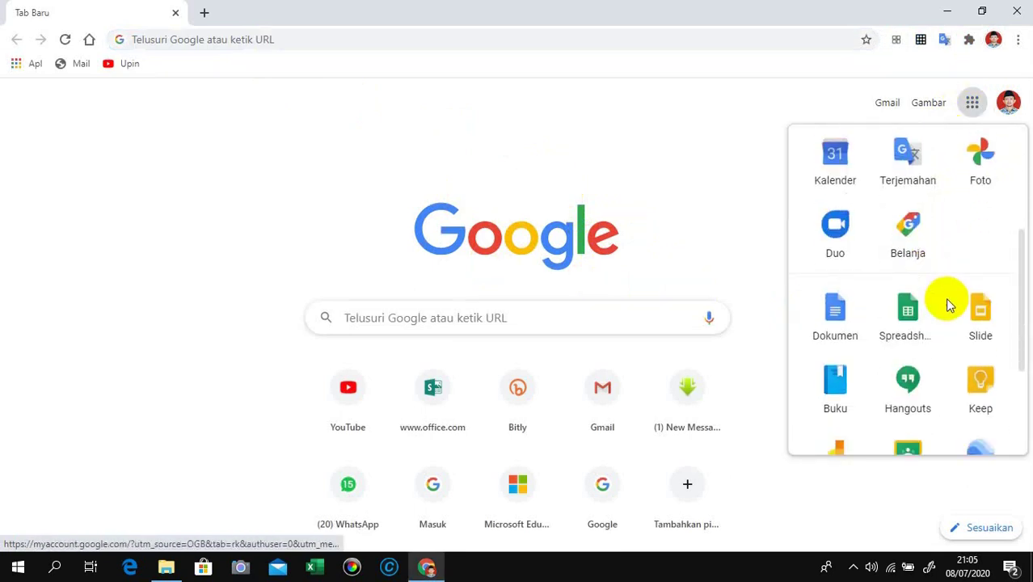
scroll(945, 297, down, 2)
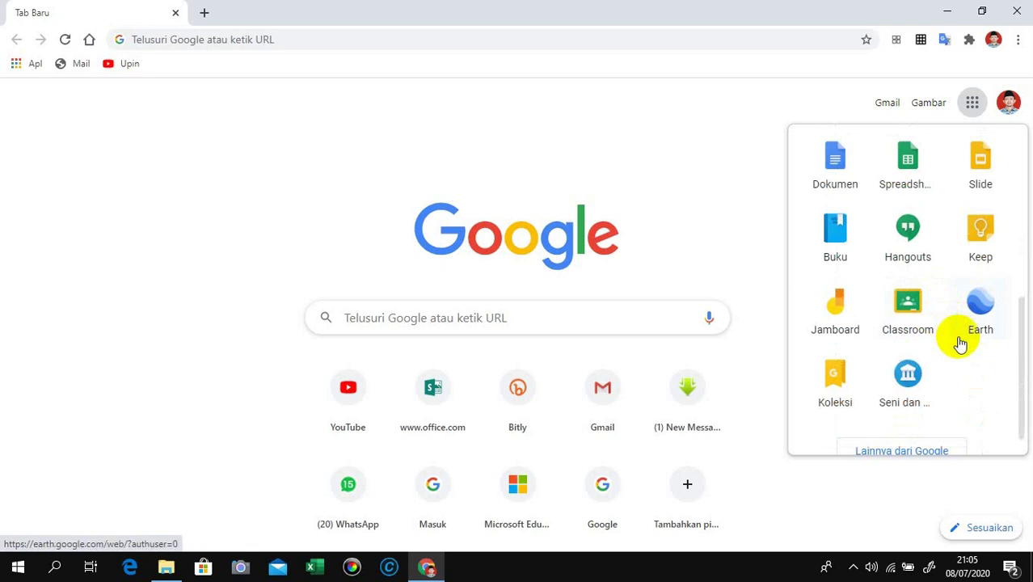
click(907, 317)
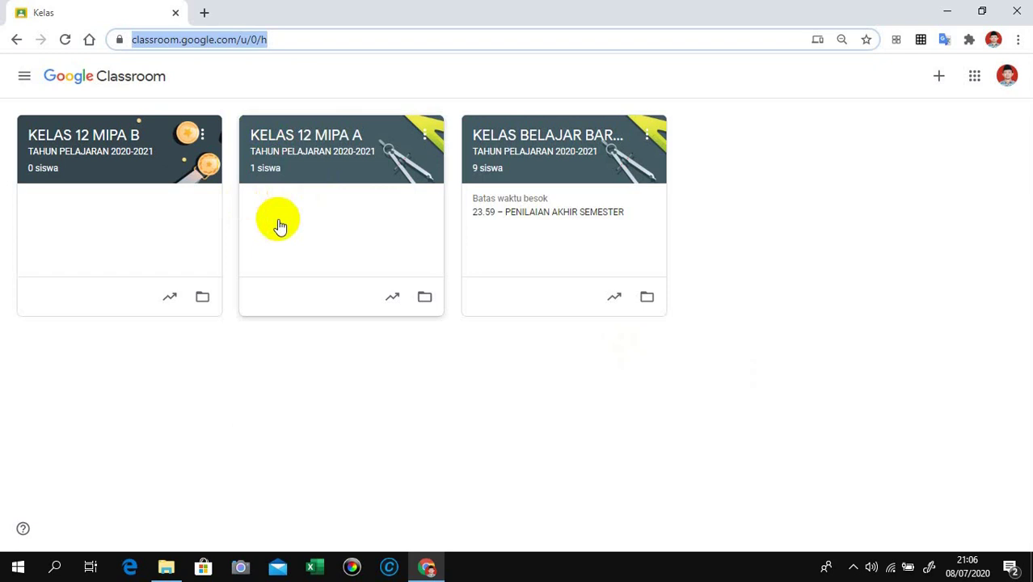
Add a topic named "ABSEN" to the classwork of the class KELAS 12 MIPA A.
click(331, 177)
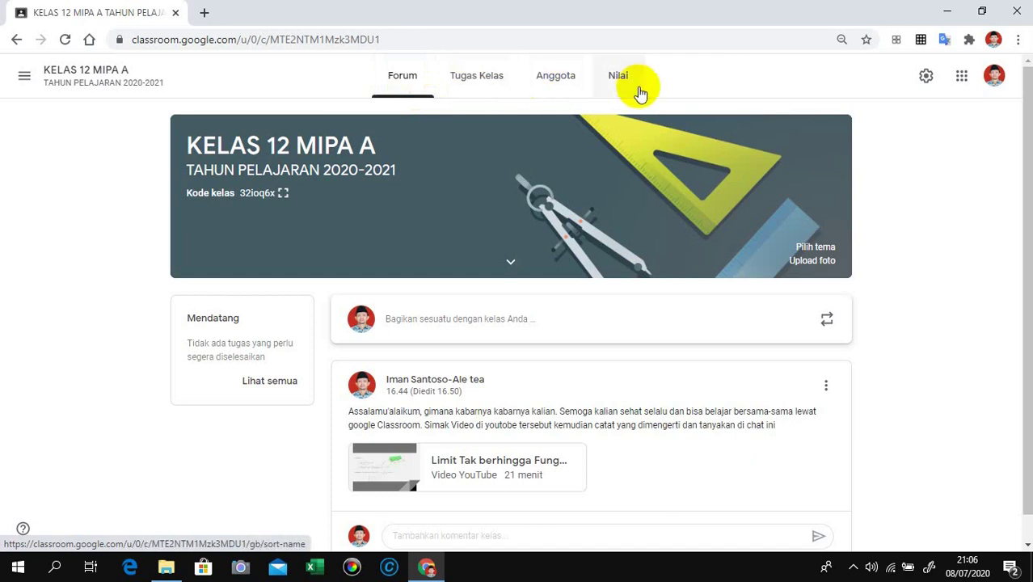
click(481, 92)
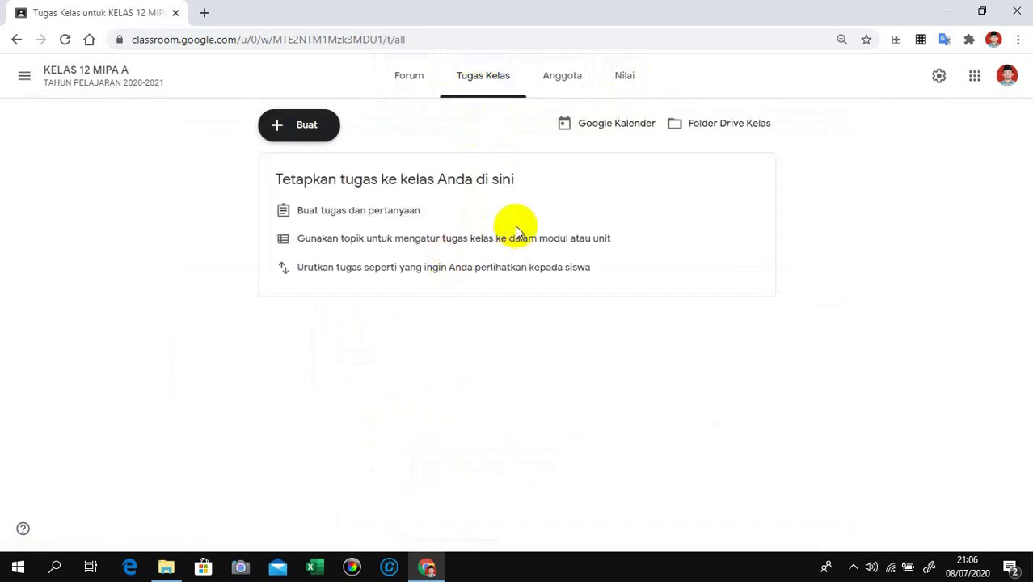
click(311, 129)
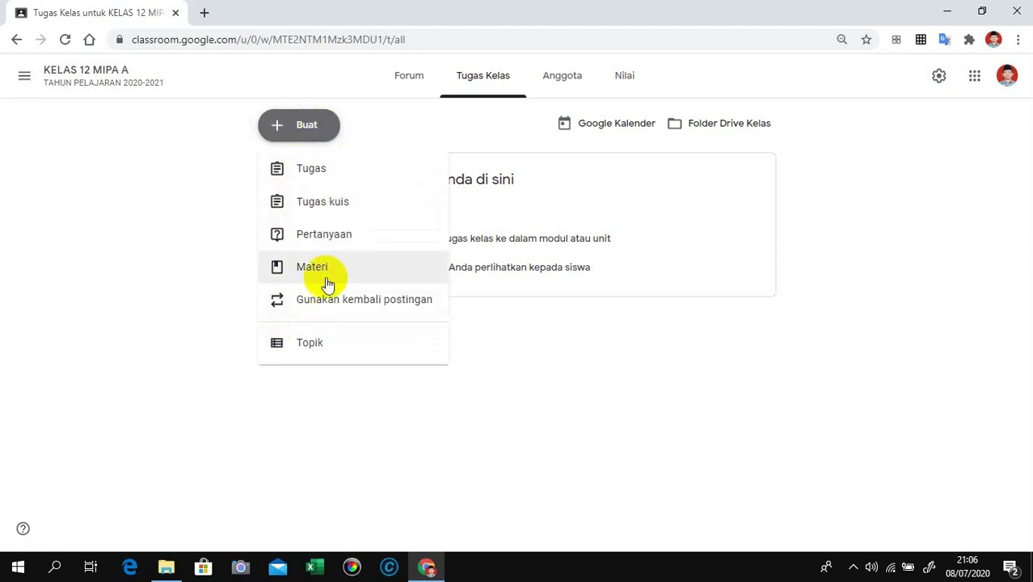
click(310, 347)
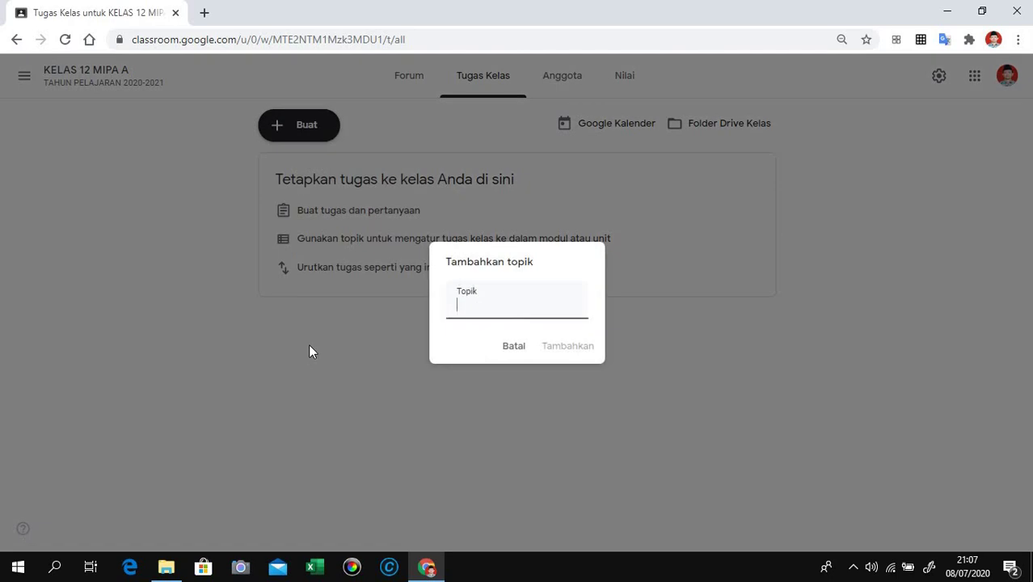
text(ABSE)
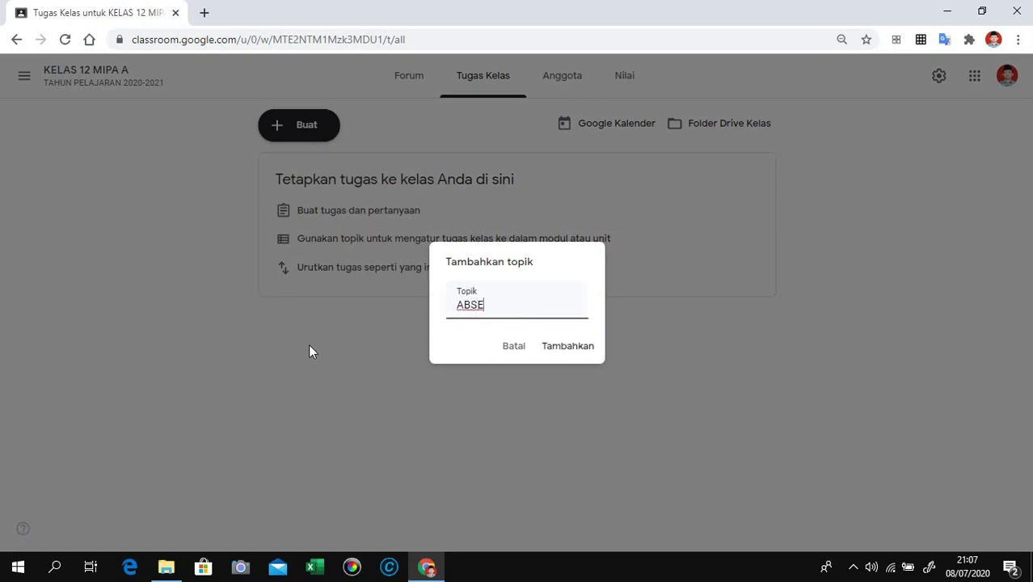
text(N)
click(555, 353)
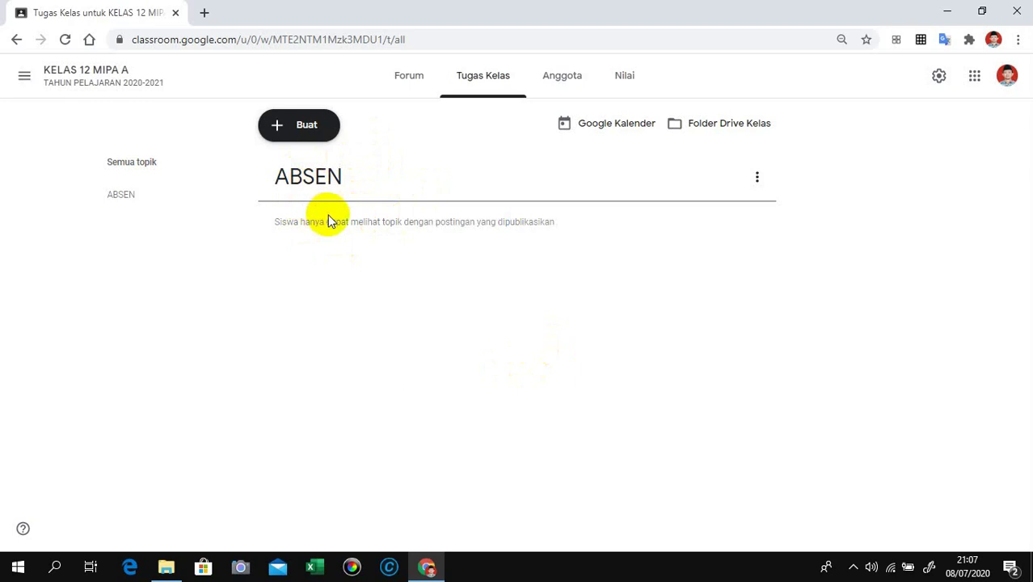
Create a new class material titled "ABSEN SEMESTER GANJIL TAHUN AJARAN 2020-2021".
click(314, 134)
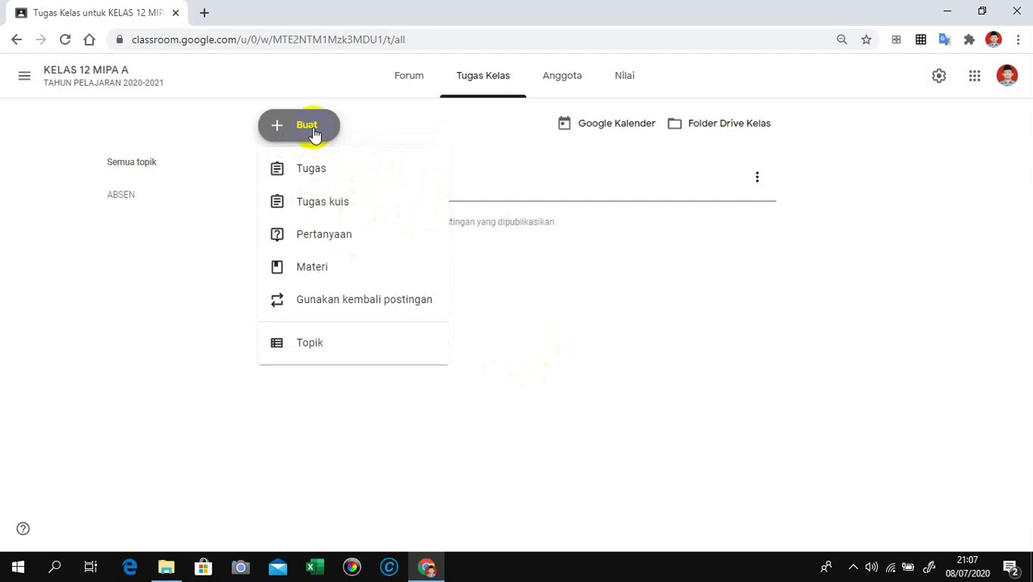
click(309, 268)
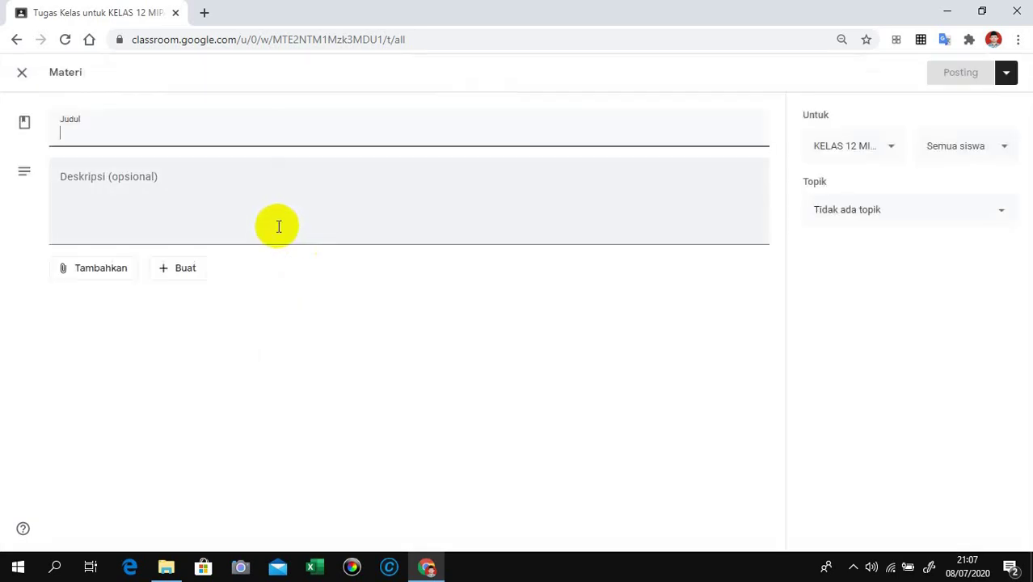
text(ABSEN )
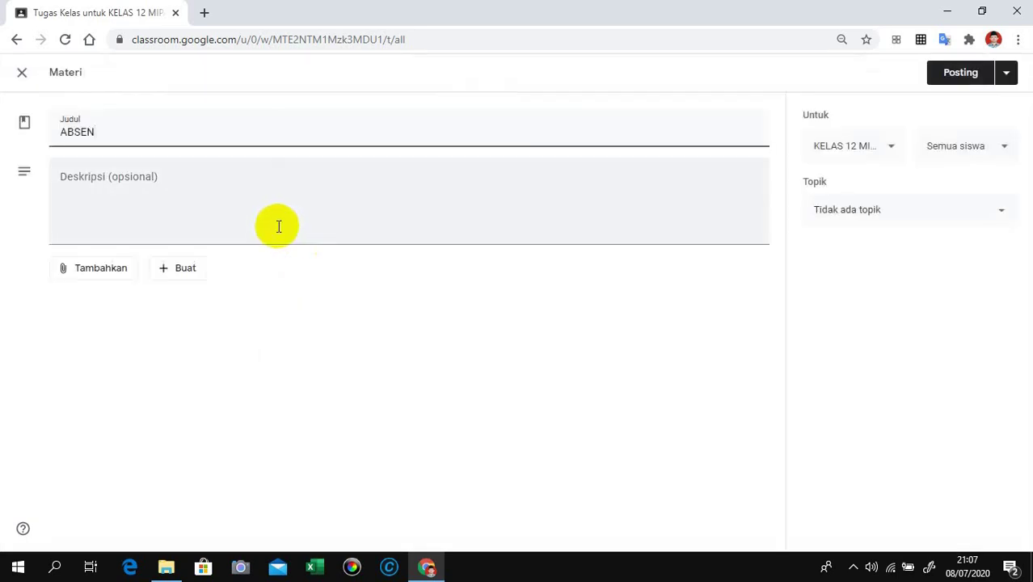
text(SEMESTER GAB)
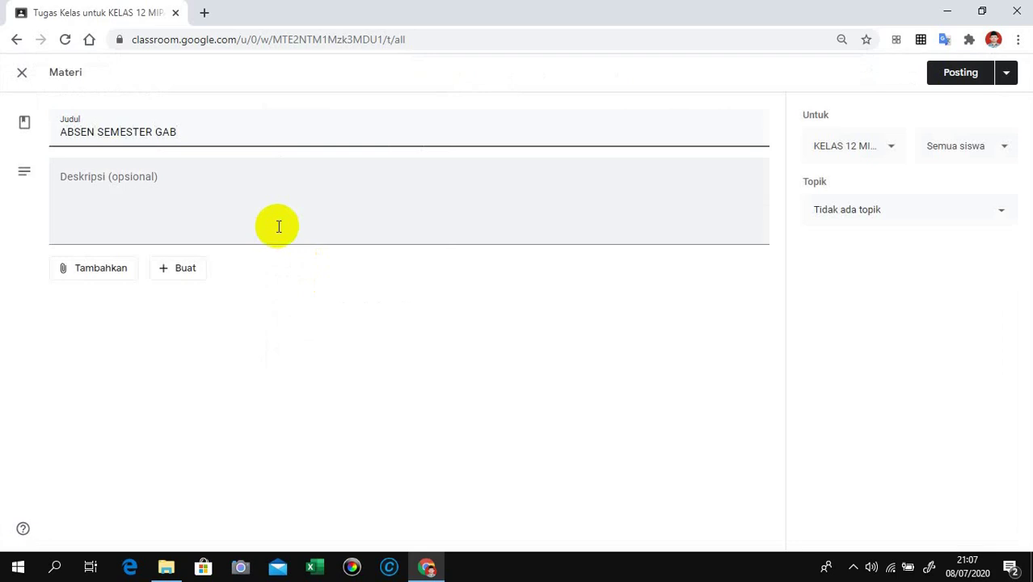
key(BackSpace)
text(NJIL TAHUN AJATA)
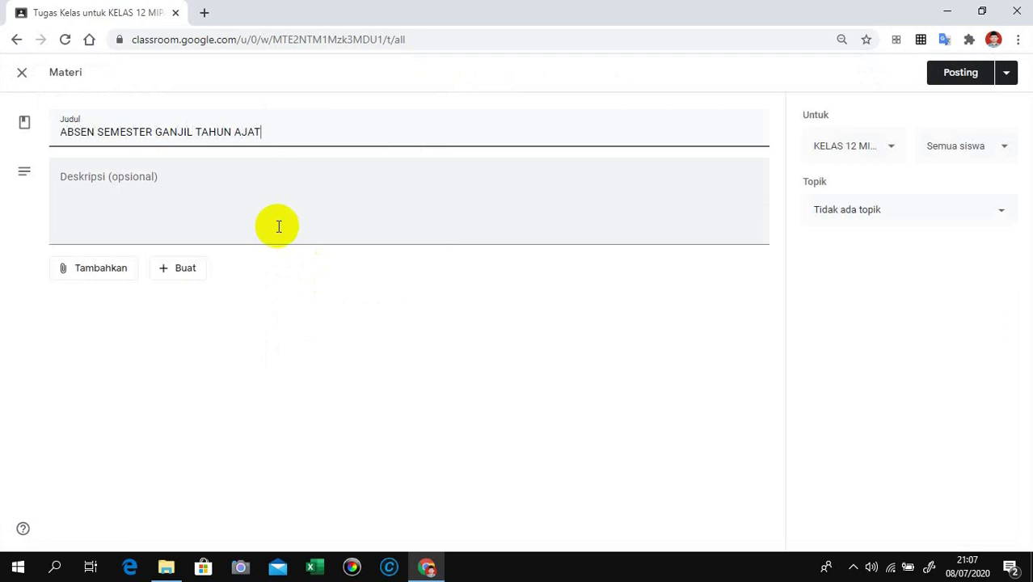
key(BackSpace)
key(BackSpace)
text(RAN)
text( 20)
text(0-)
text(20-)
text(0)
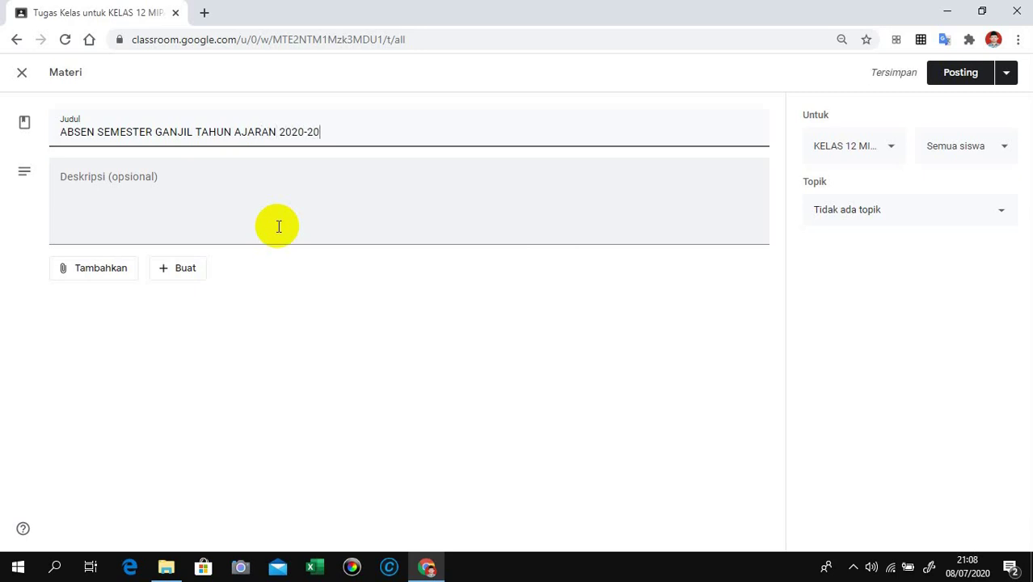
text(21)
Enter the material's description "Absen pertemuan Kegiatan Belajar Mengajar untuk satu semester".
click(116, 201)
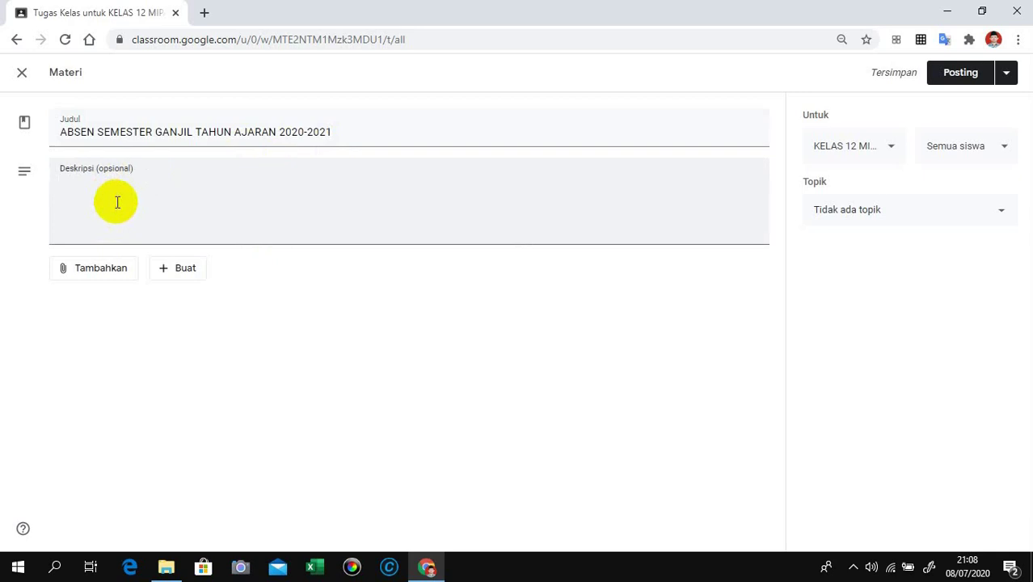
text(Absen perte)
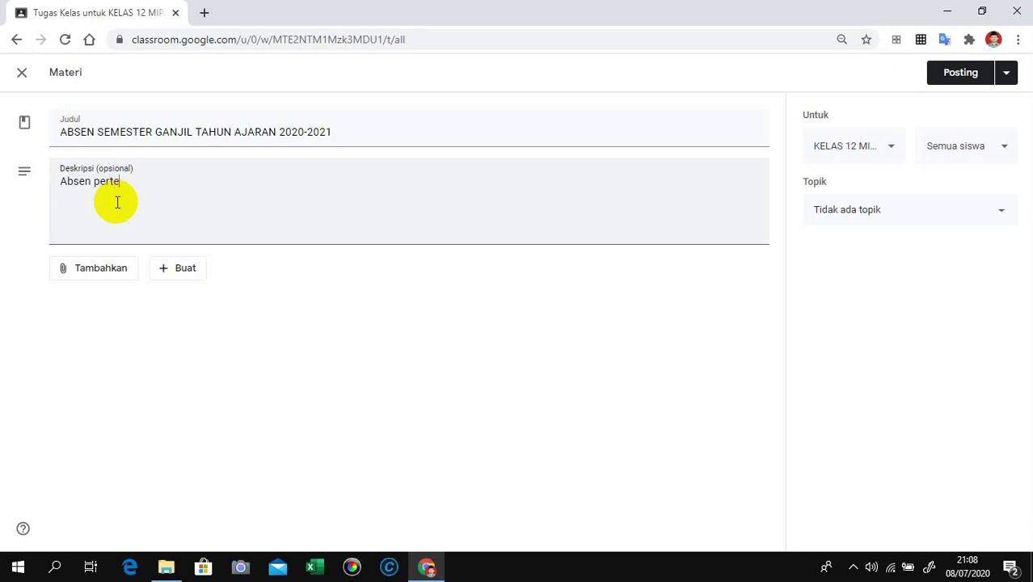
text(muan Kegiatan Belajar M)
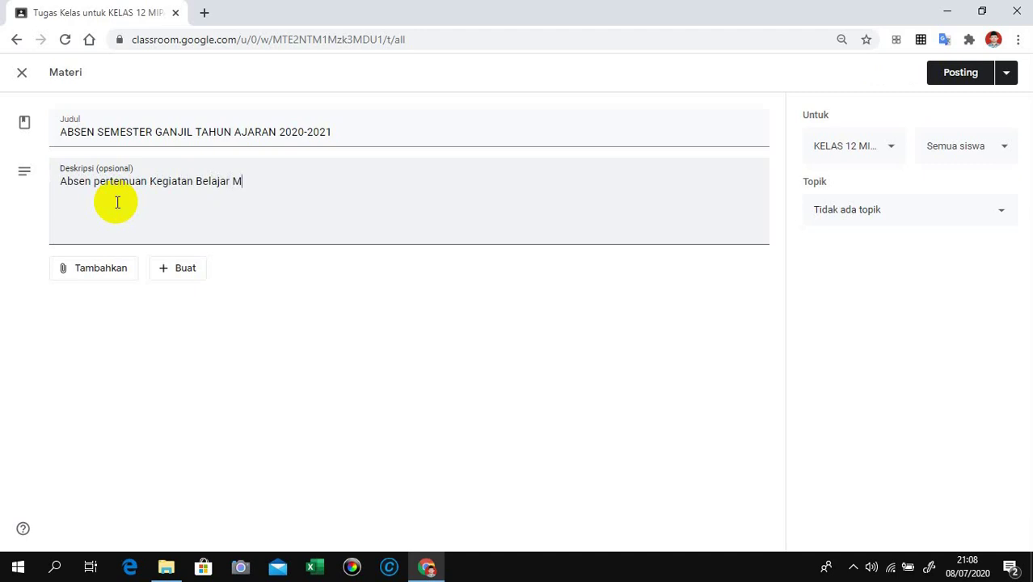
text(engajar )
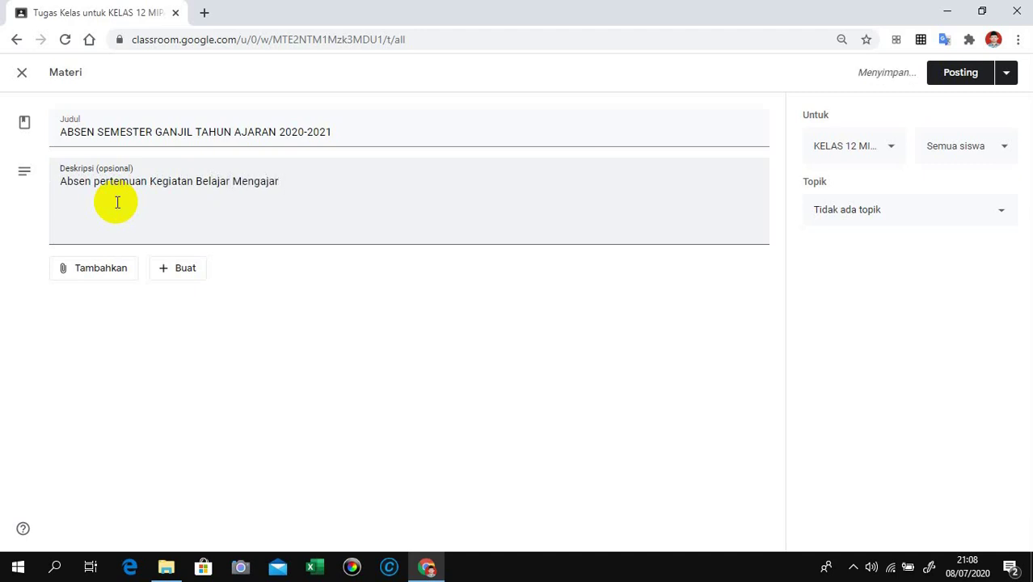
text(untu)
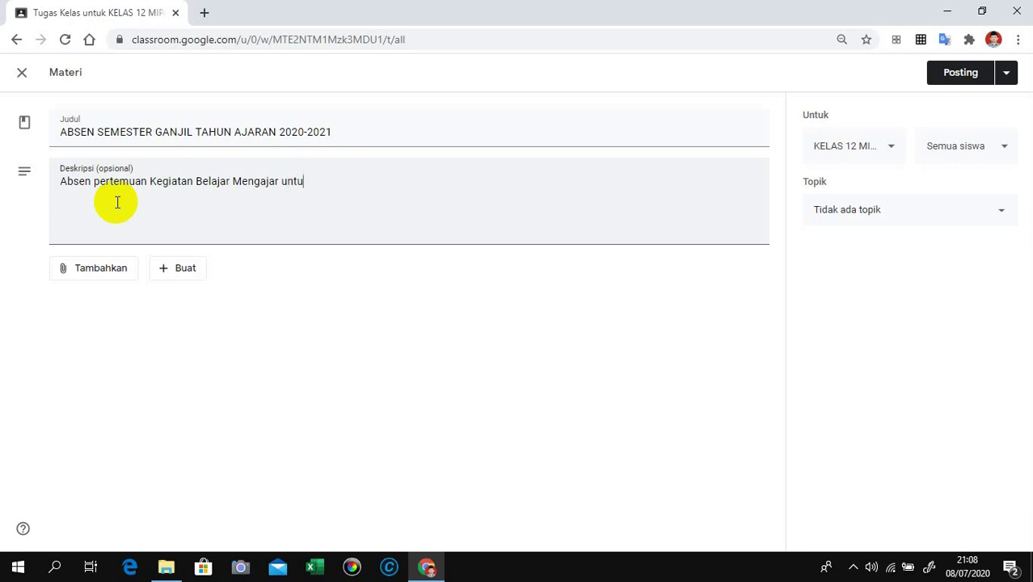
text(k satu semester)
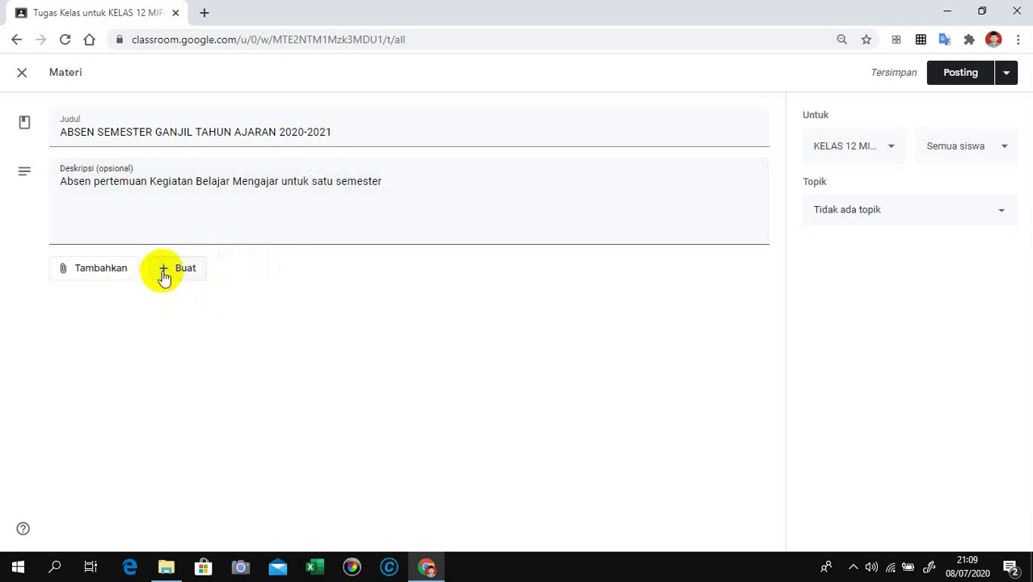
Create a new Google Form as an attachment to the material.
click(102, 275)
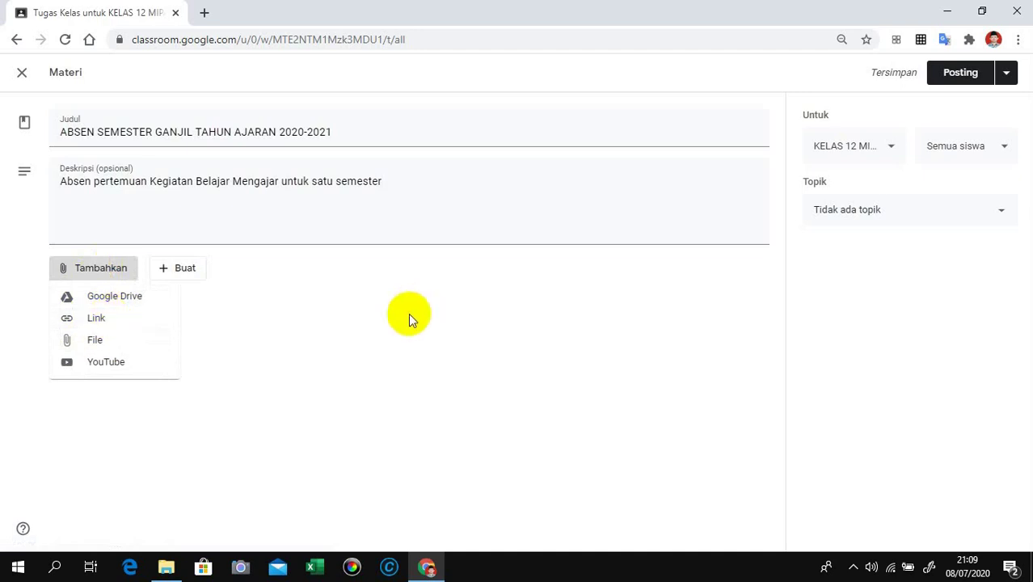
click(184, 275)
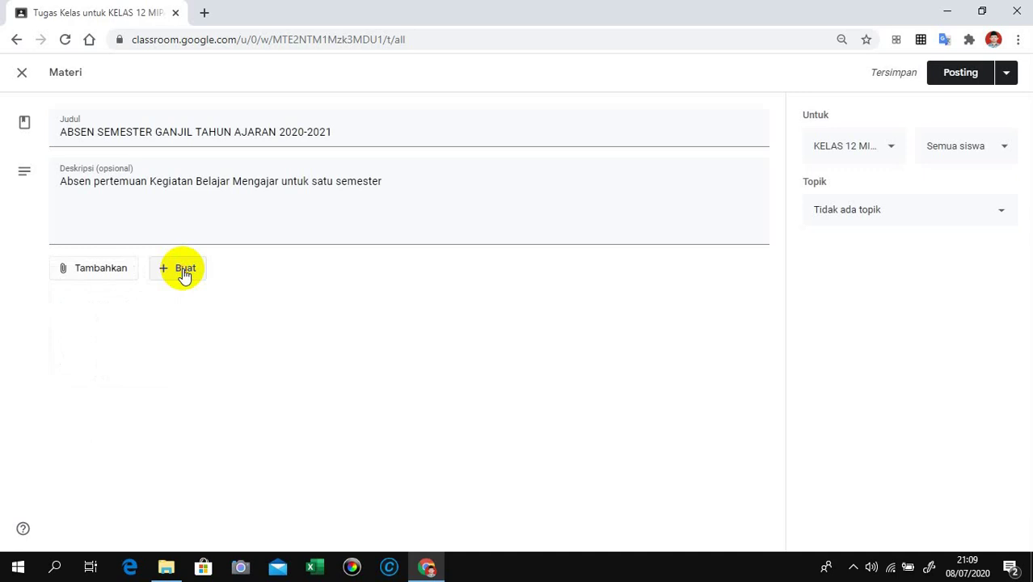
click(164, 272)
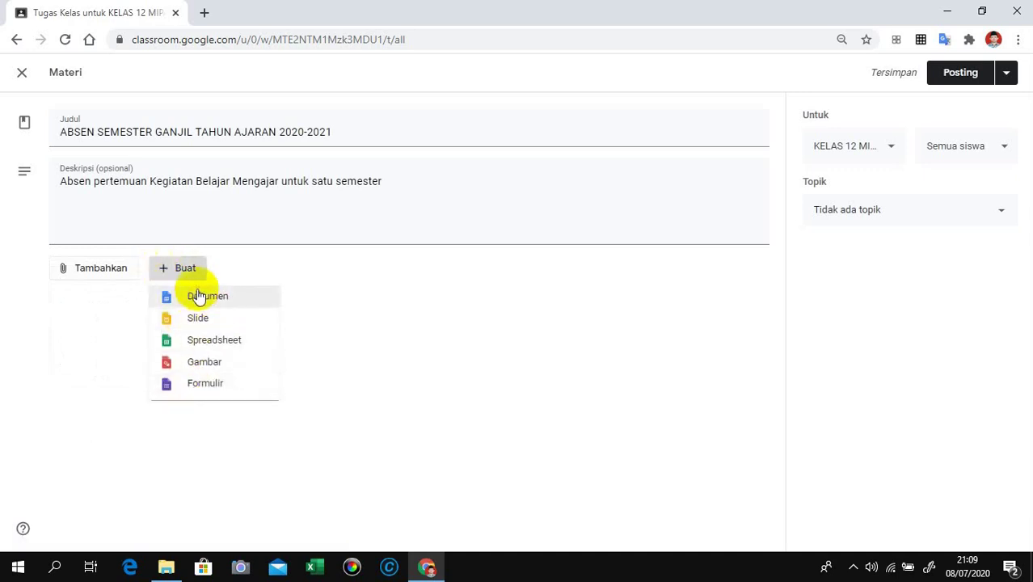
click(199, 389)
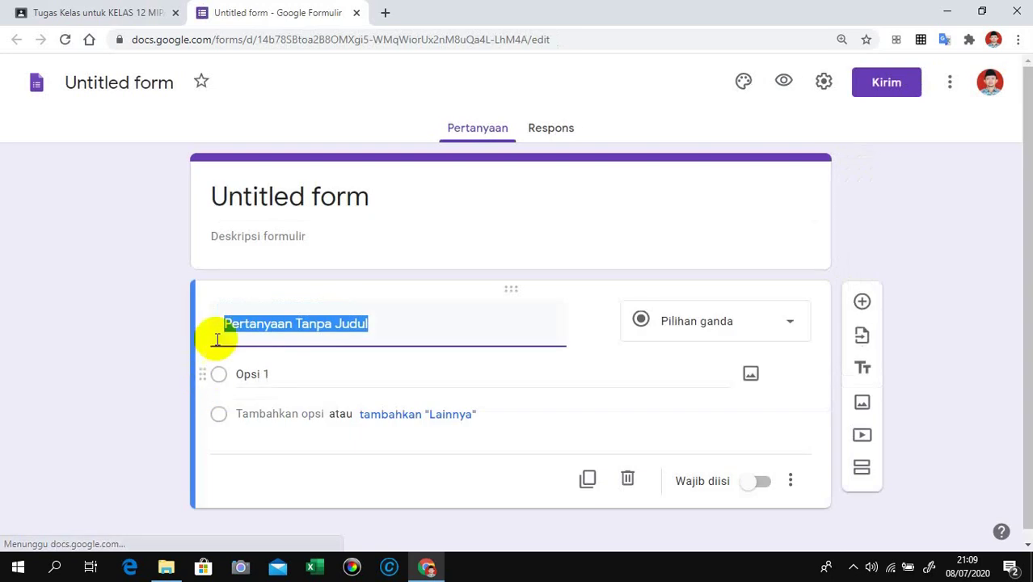
Replace the form's placeholder heading with the title "PRESENSI SEMESTER GANJIL".
click(246, 202)
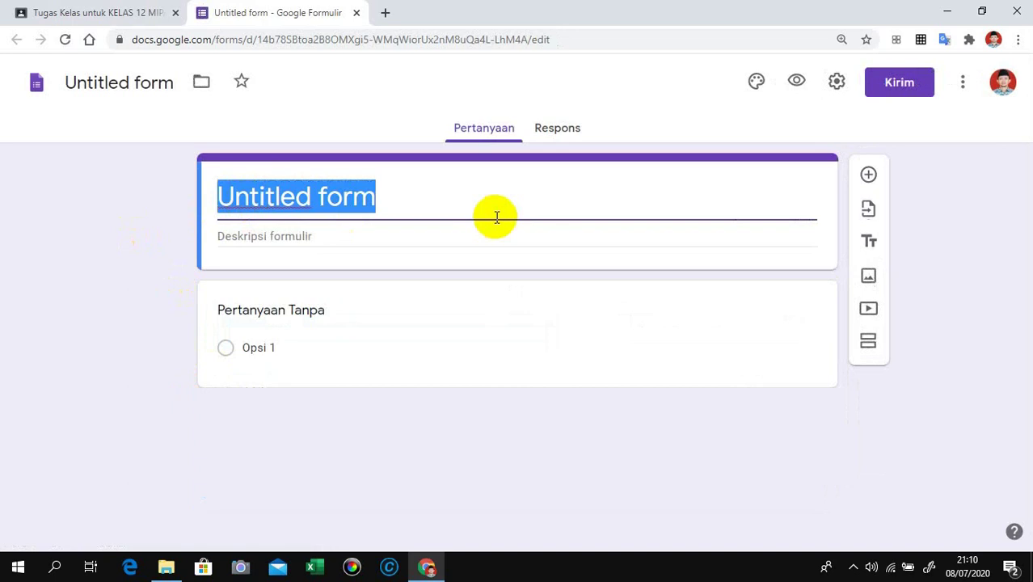
text(ABASE)
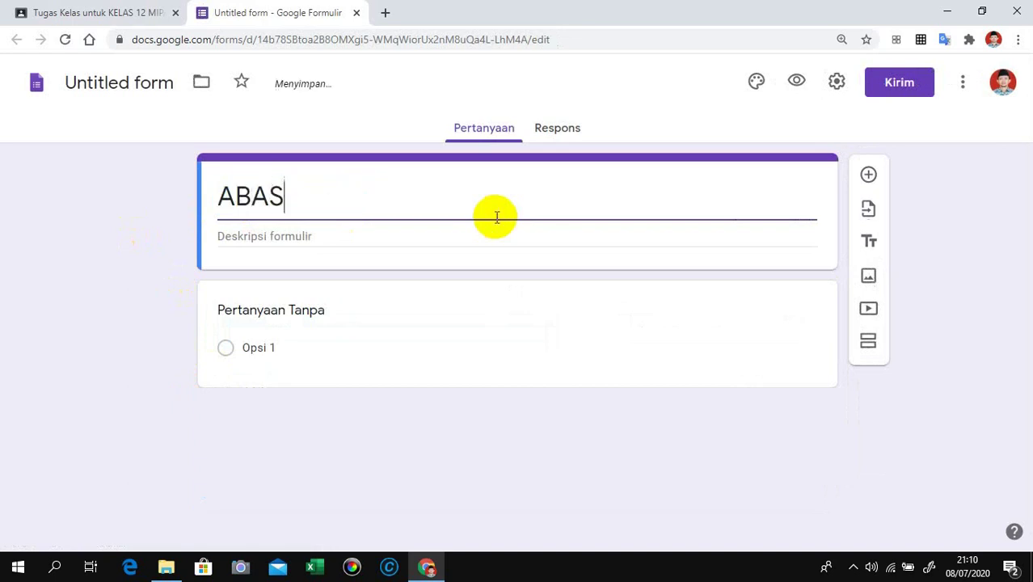
key(BackSpace)
key(BackSpace)
key(BackSpace)
key(BackSpace)
key(BackSpace)
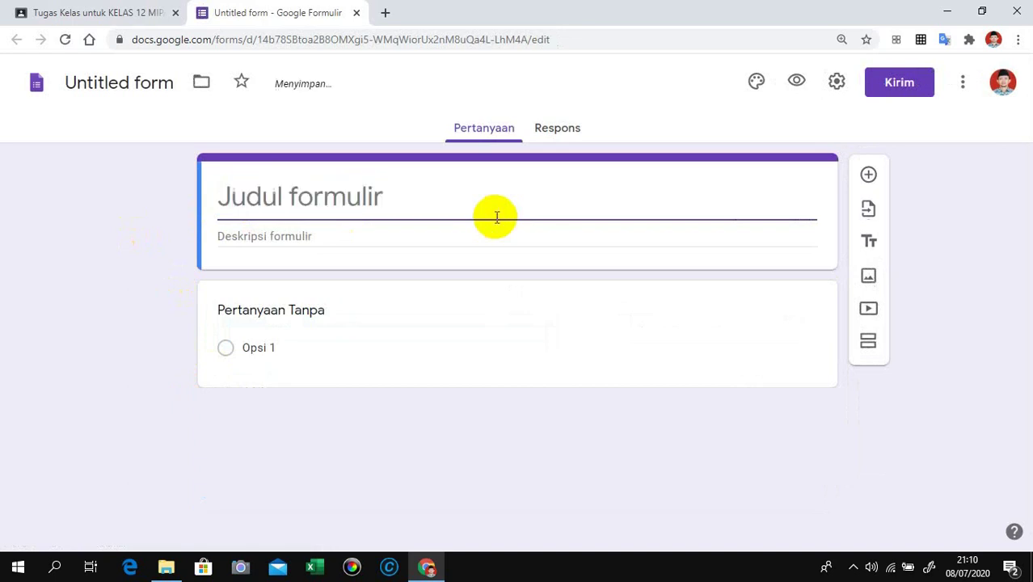
text(PRES)
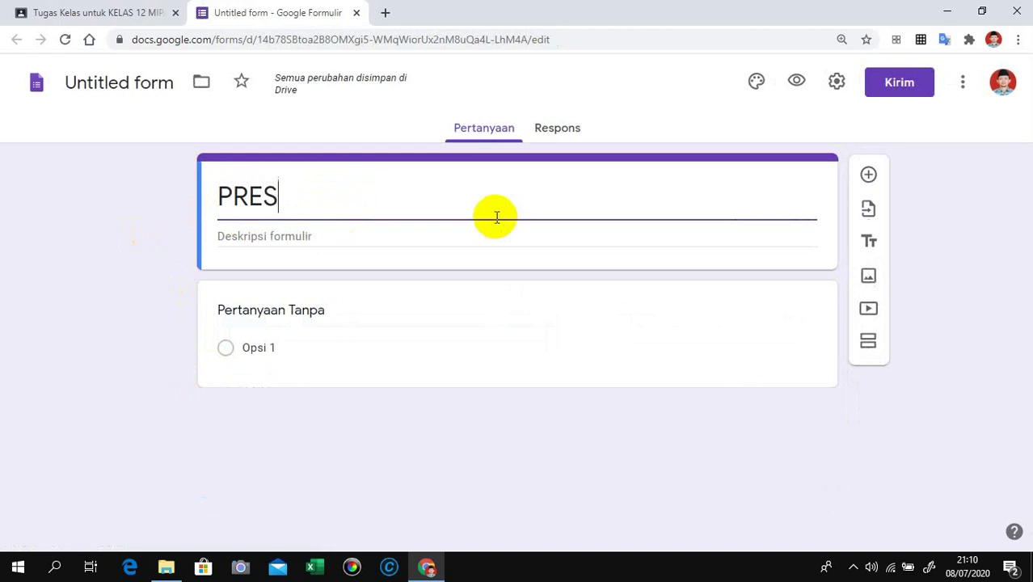
text(ENSI)
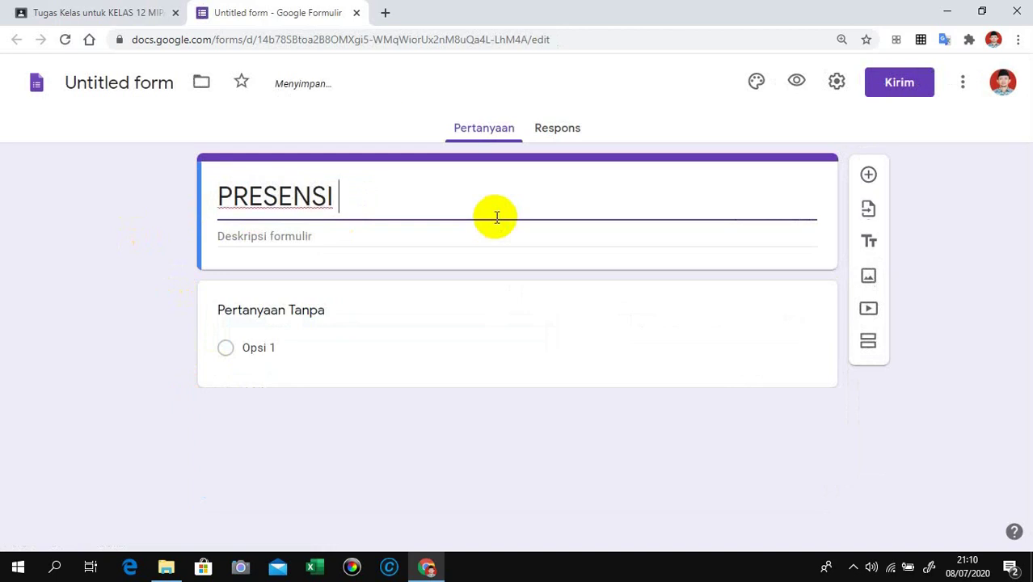
text( SEMESTER )
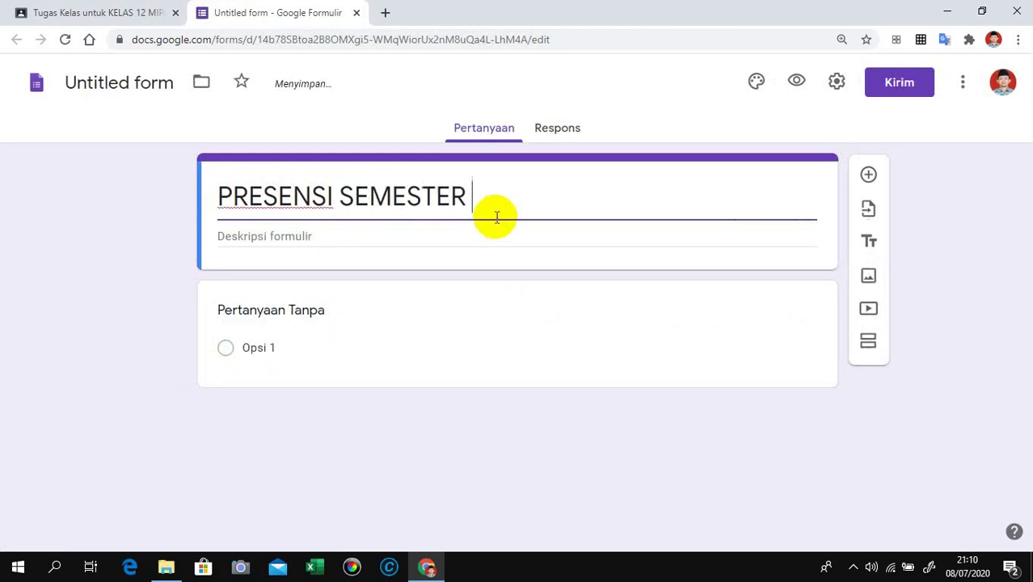
text(H)
key(BackSpace)
text(GANJI)
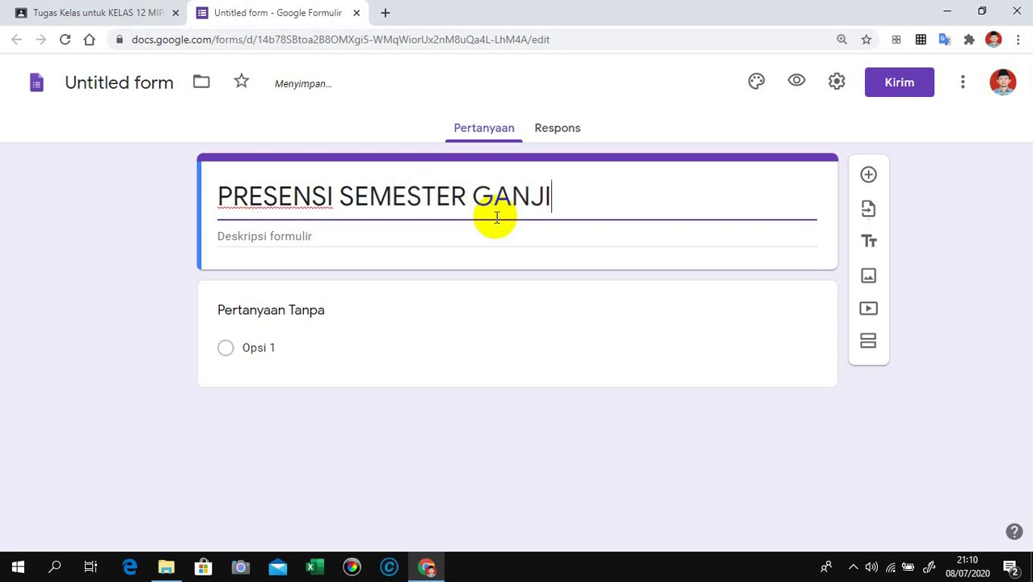
text(L)
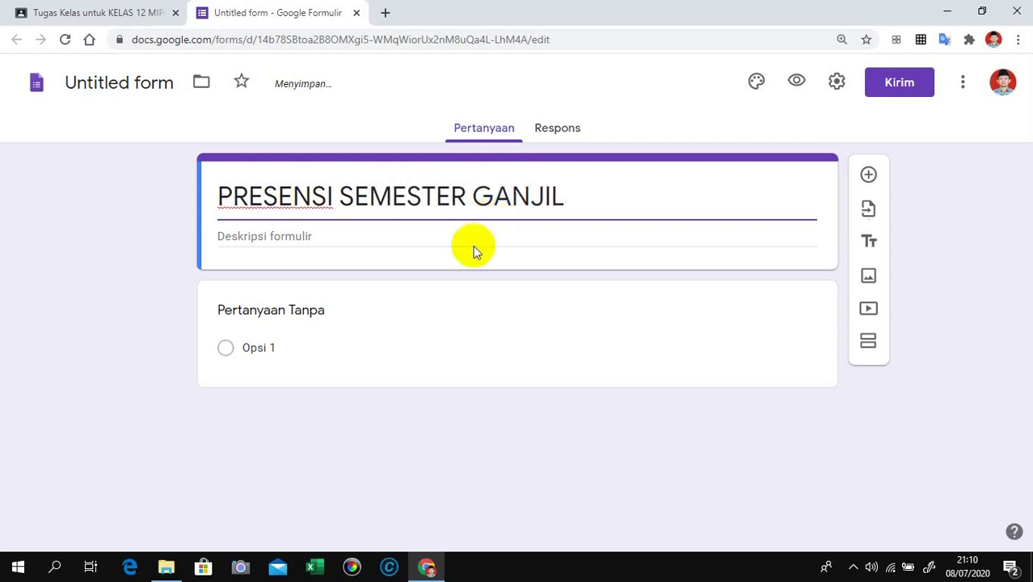
Enter the form description "Presensi KBM (Daring) selama satu semster tahun ajaran 2020-2021".
click(365, 238)
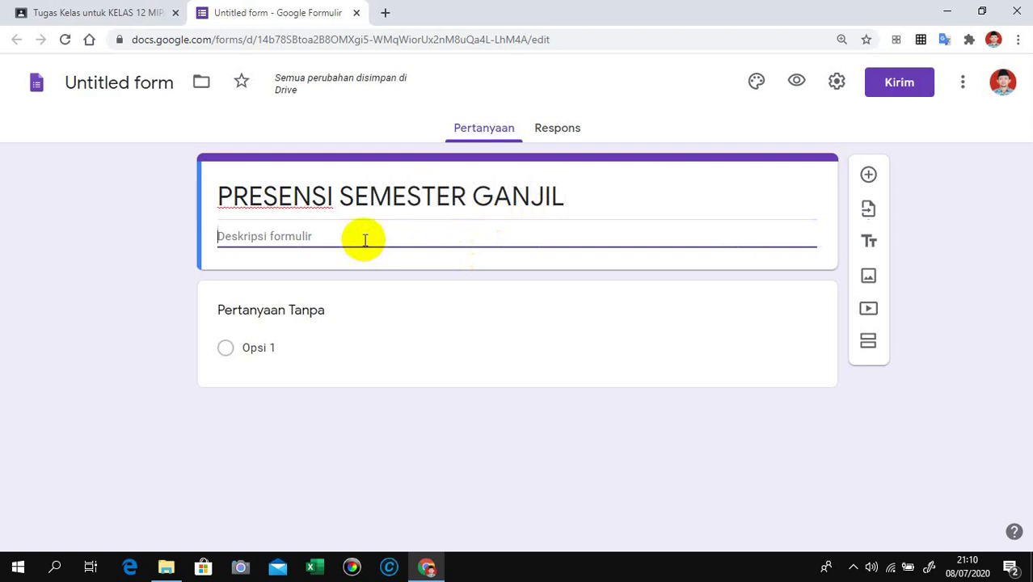
text(Pre)
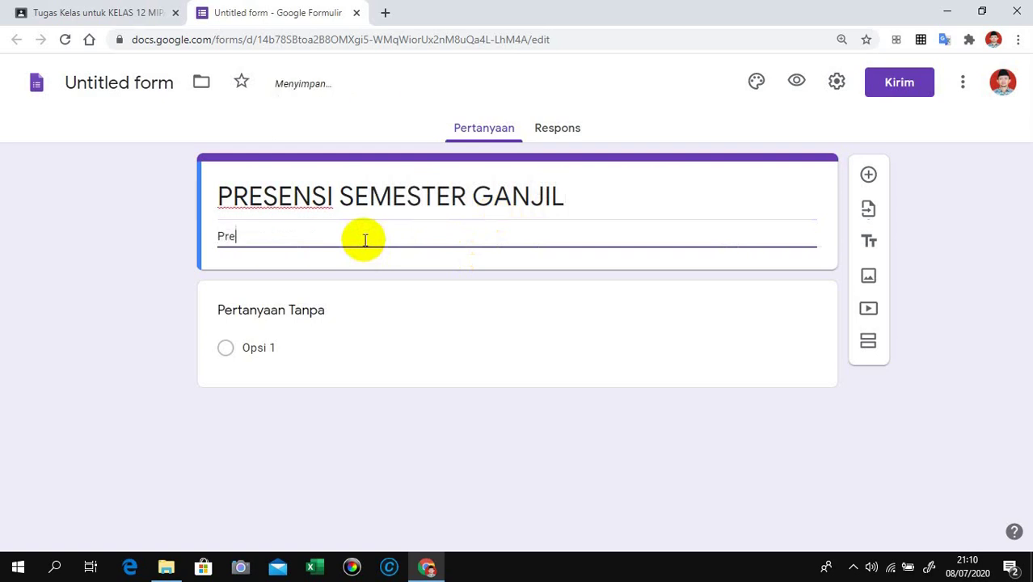
text(a)
key(BackSpace)
text(ses)
key(BackSpace)
text(nsi)
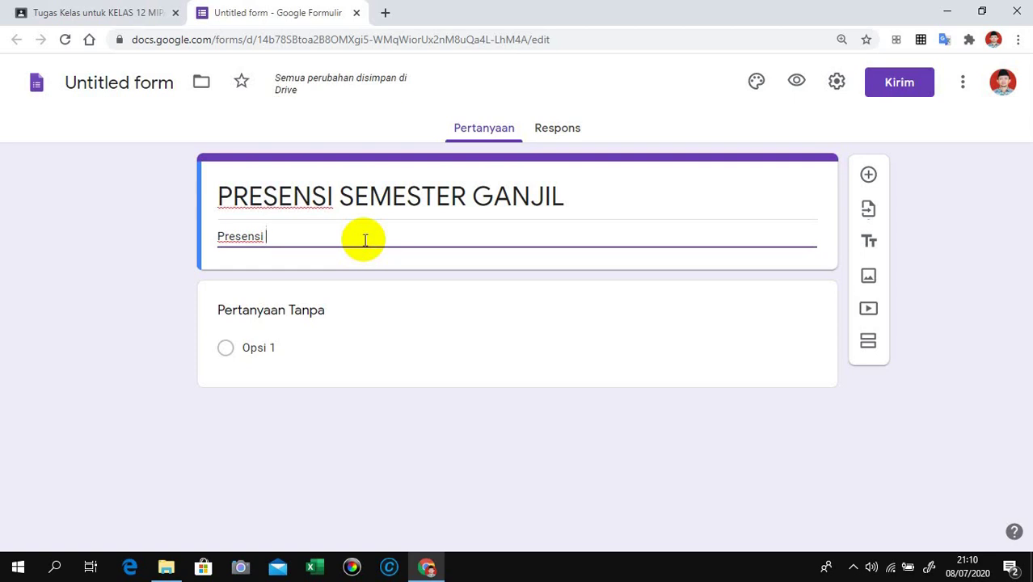
text(KBM)
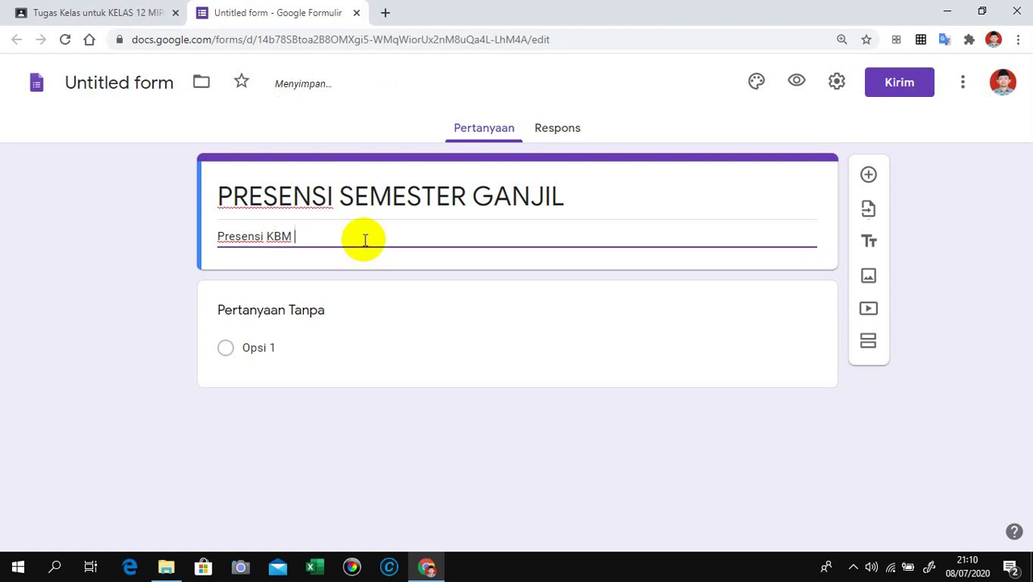
text( (Daring) selama )
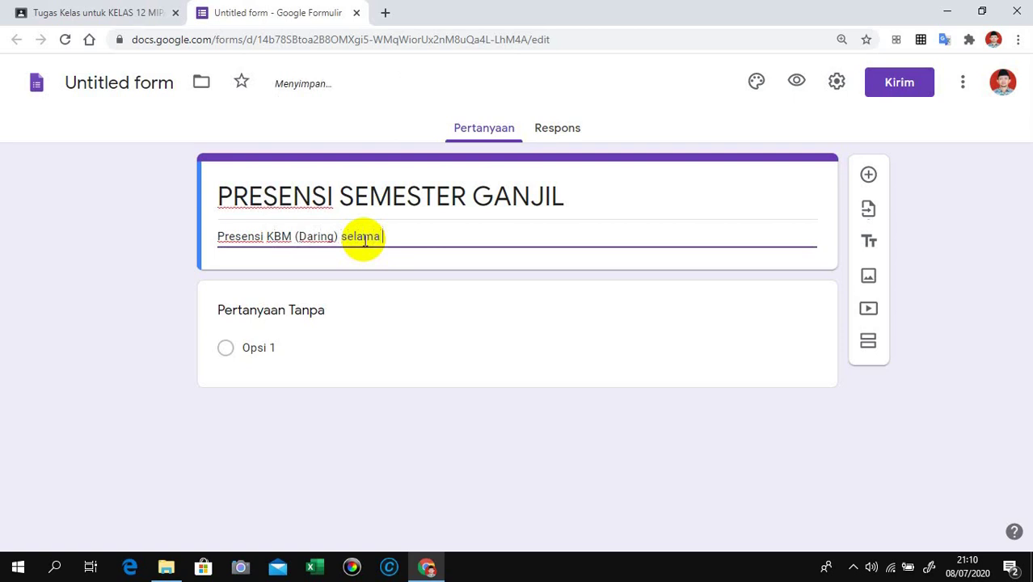
text(satu semster y)
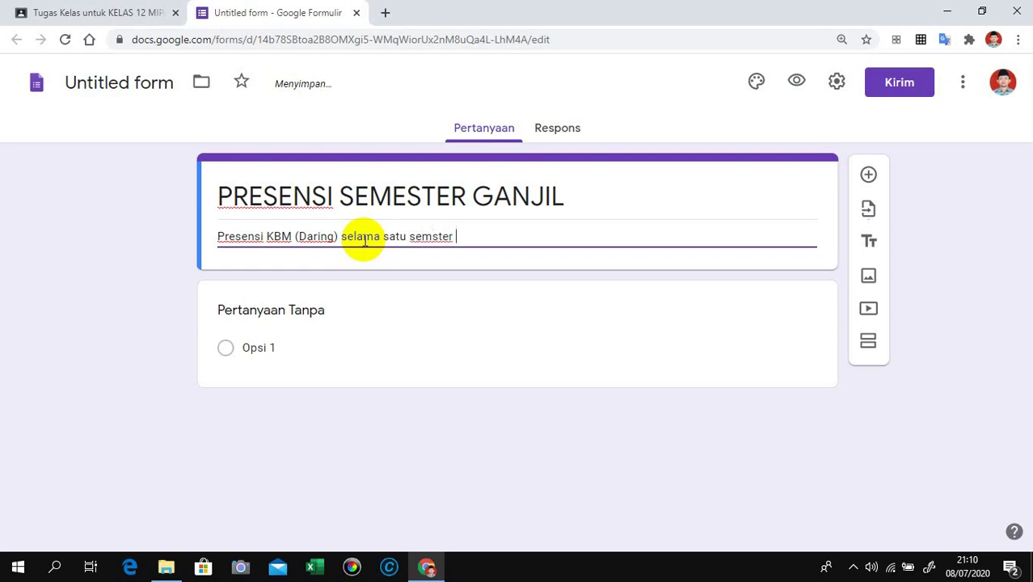
key(BackSpace)
text(tahun ajar)
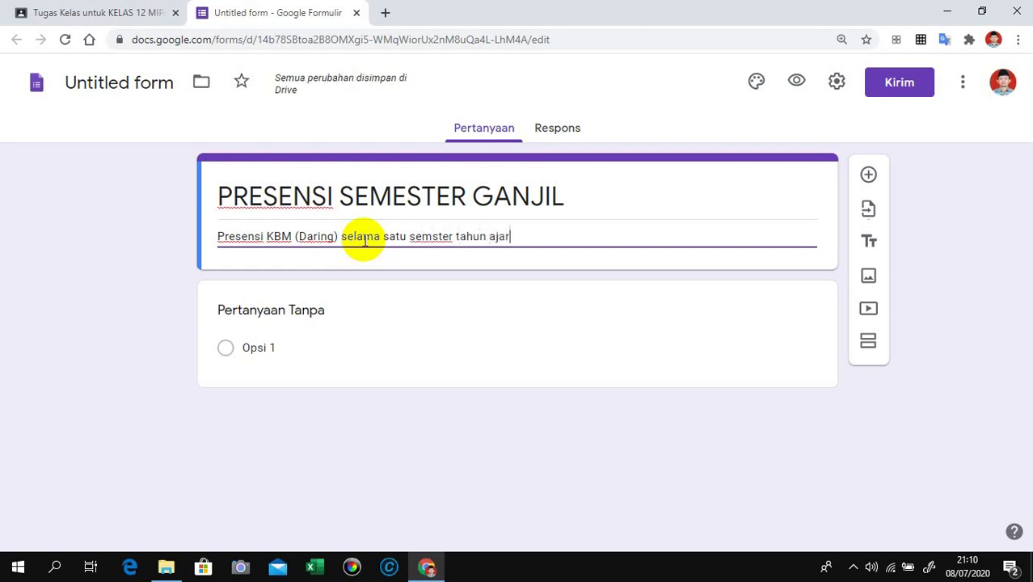
text(an 2020-2021)
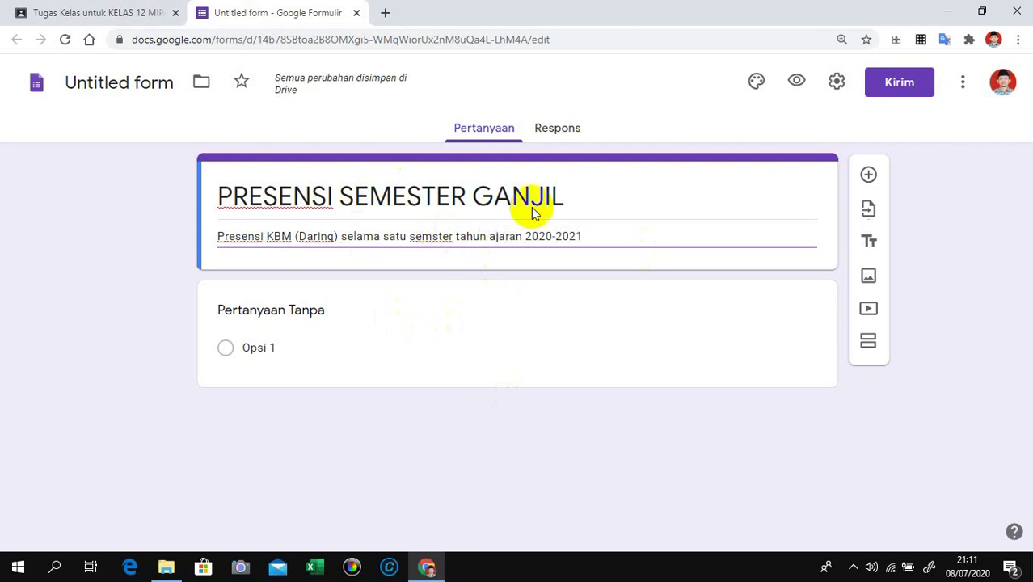
Title the first question "PILIH BULAN" and make answering it required.
click(324, 313)
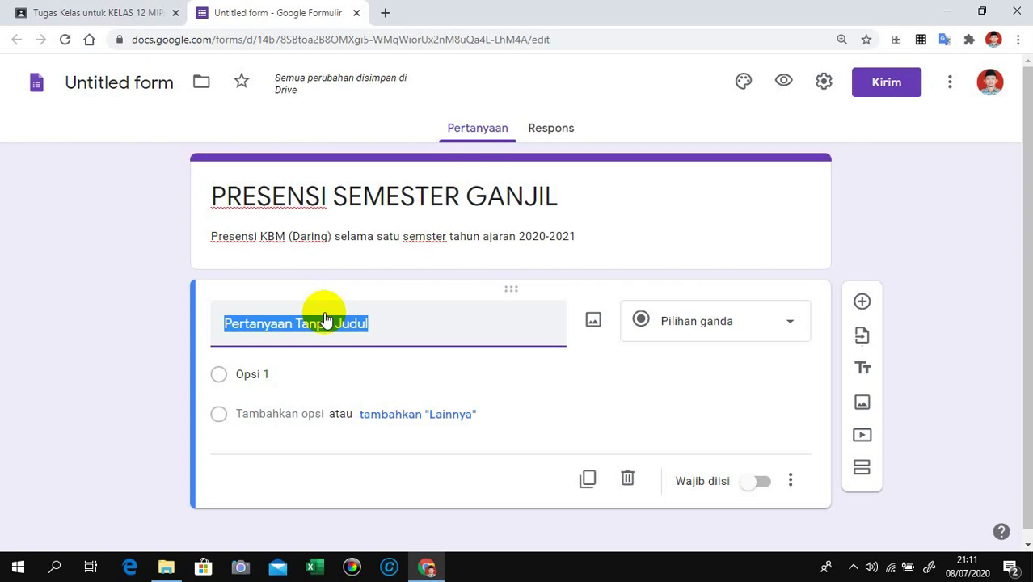
text(pilih)
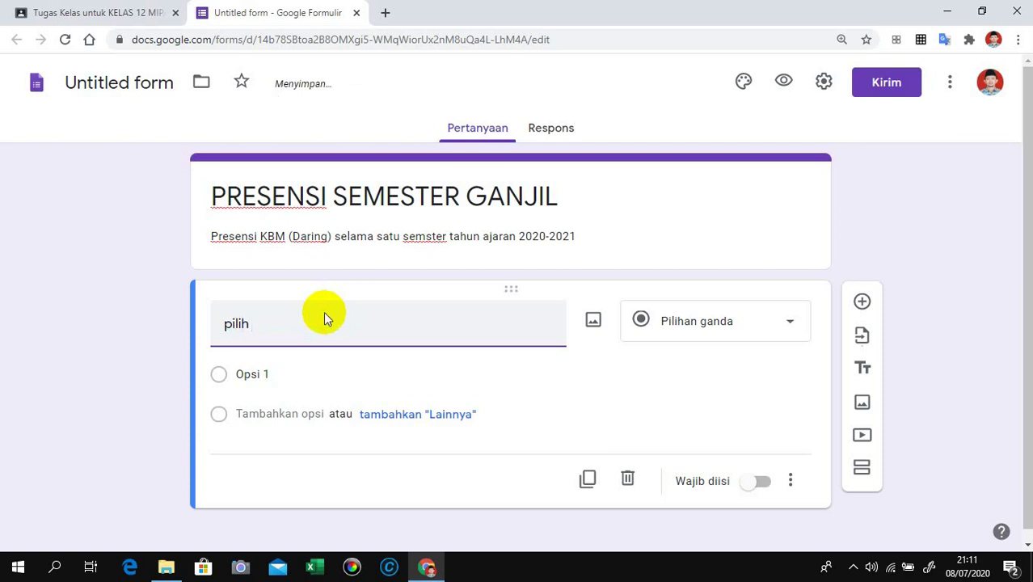
key(BackSpace)
key(BackSpace)
key(BackSpace)
key(BackSpace)
key(BackSpace)
key(BackSpace)
text(BULAN)
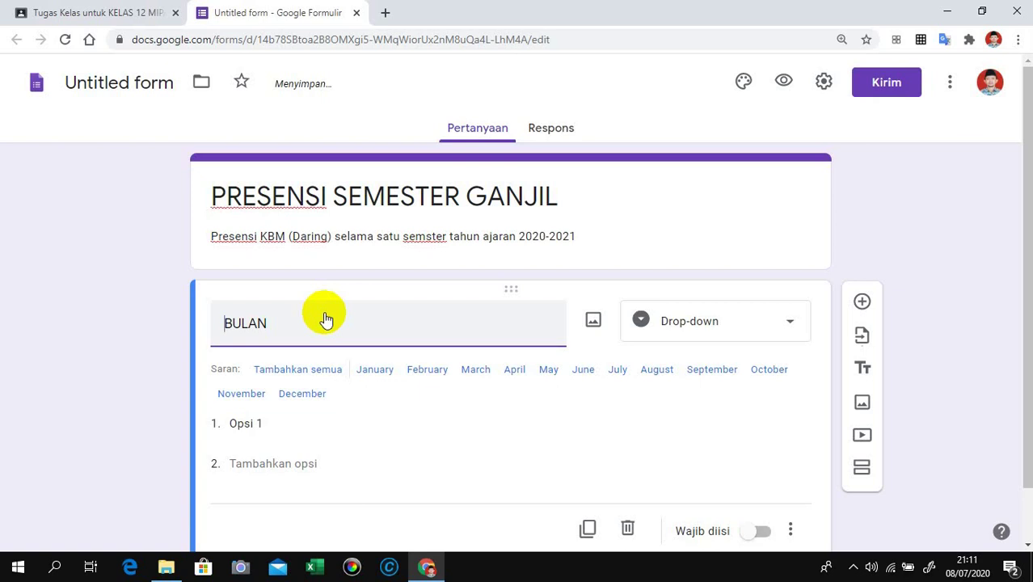
text(PILIH)
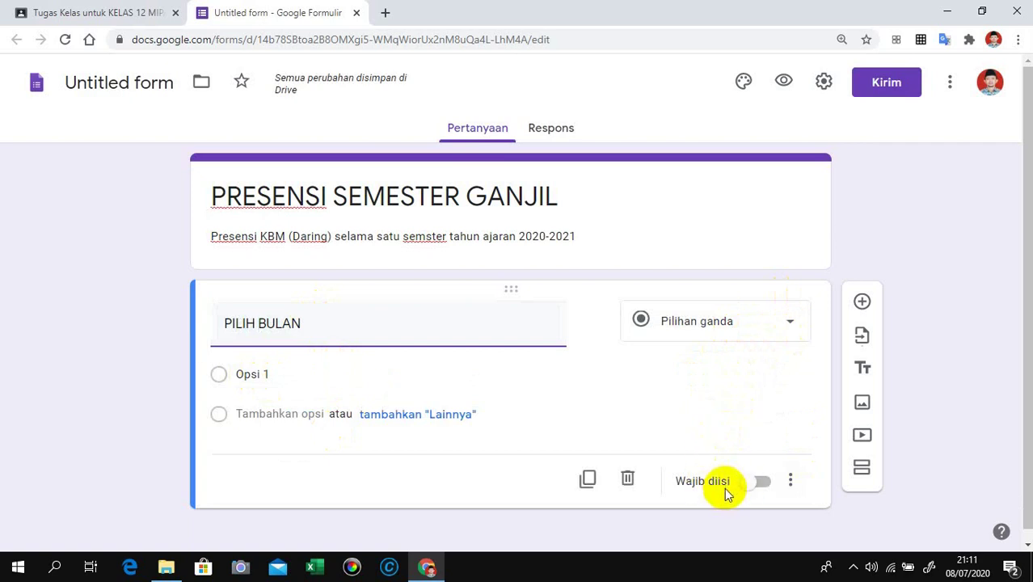
click(763, 482)
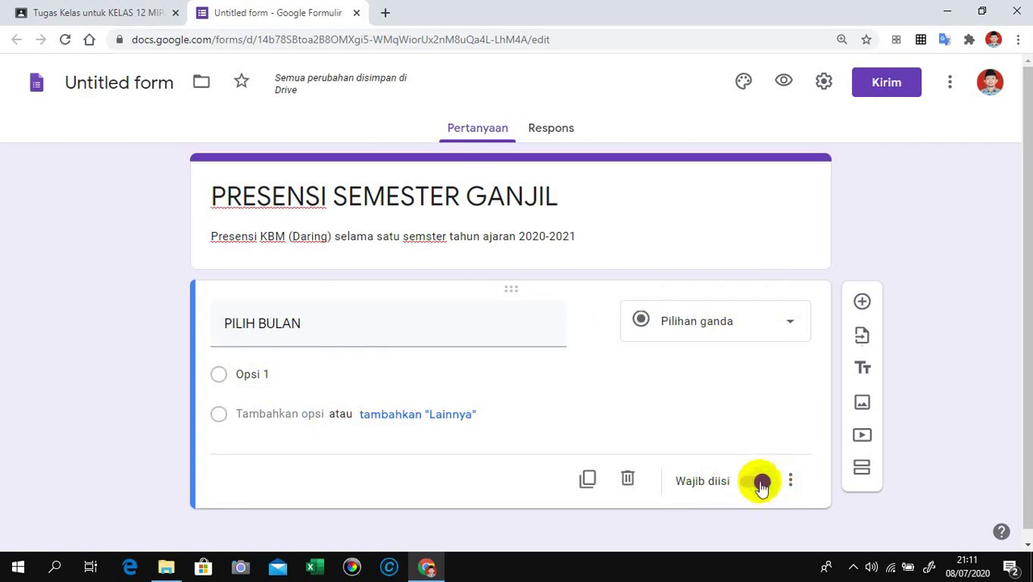
Enter JULI, AGUSTUS and SEPTEMBER as the first three answer options of the PILIH BULAN question.
click(270, 377)
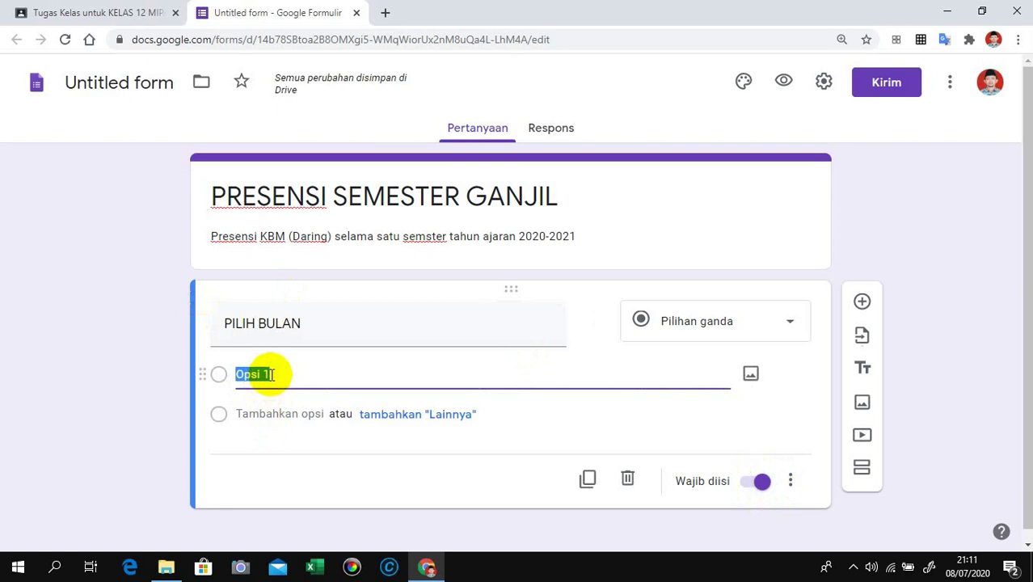
text(JULI)
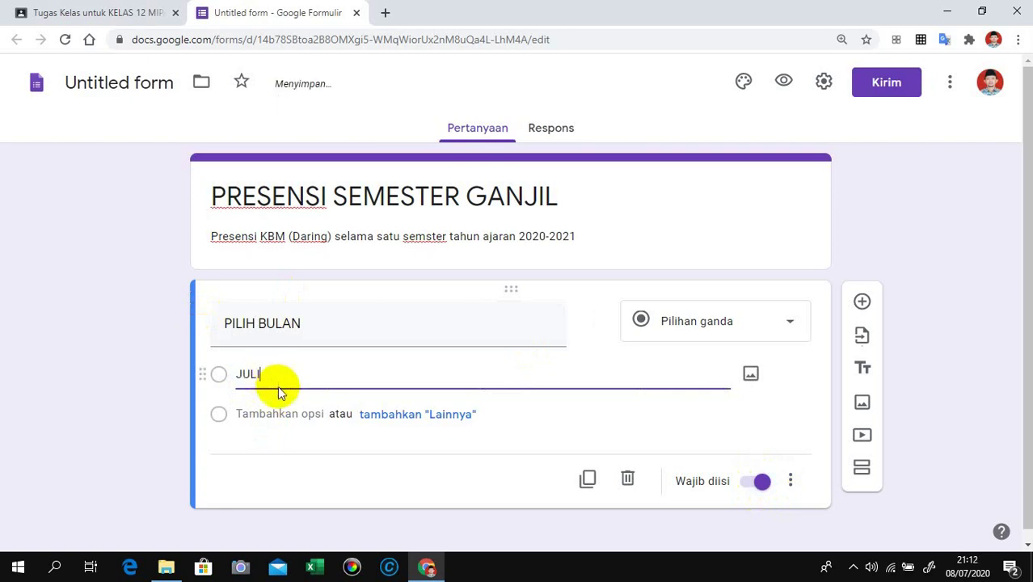
click(271, 411)
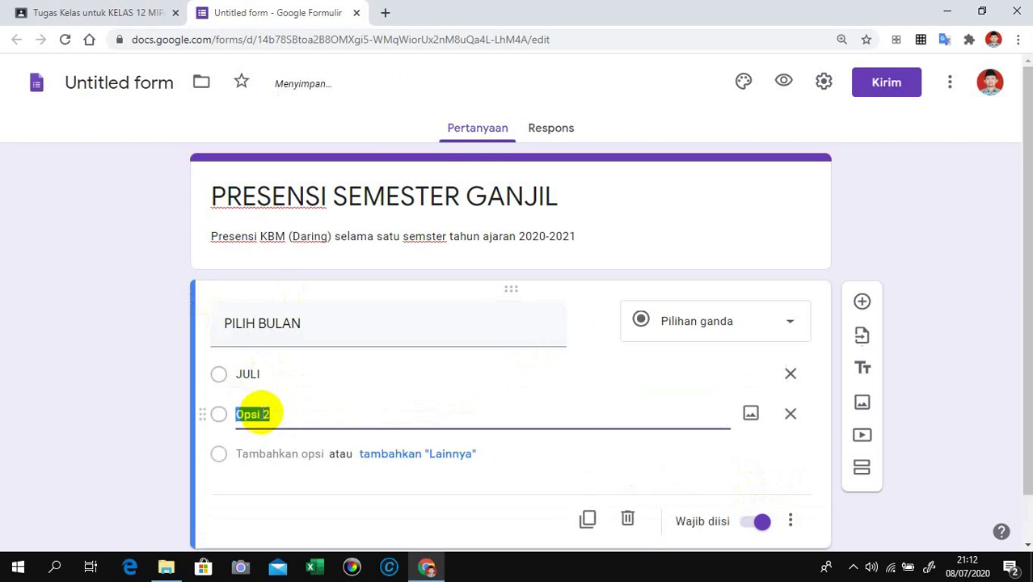
text(AGUST)
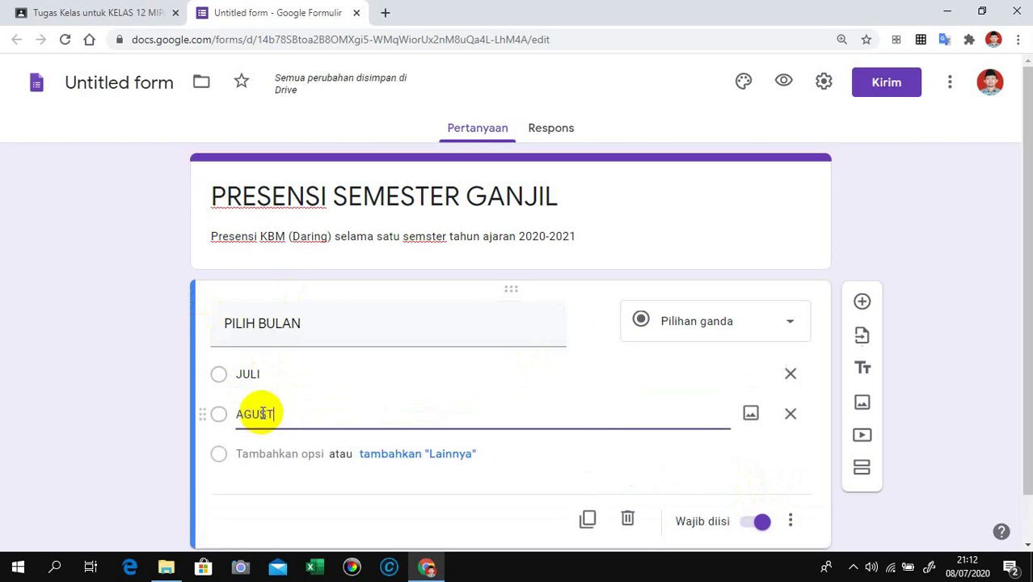
text(US)
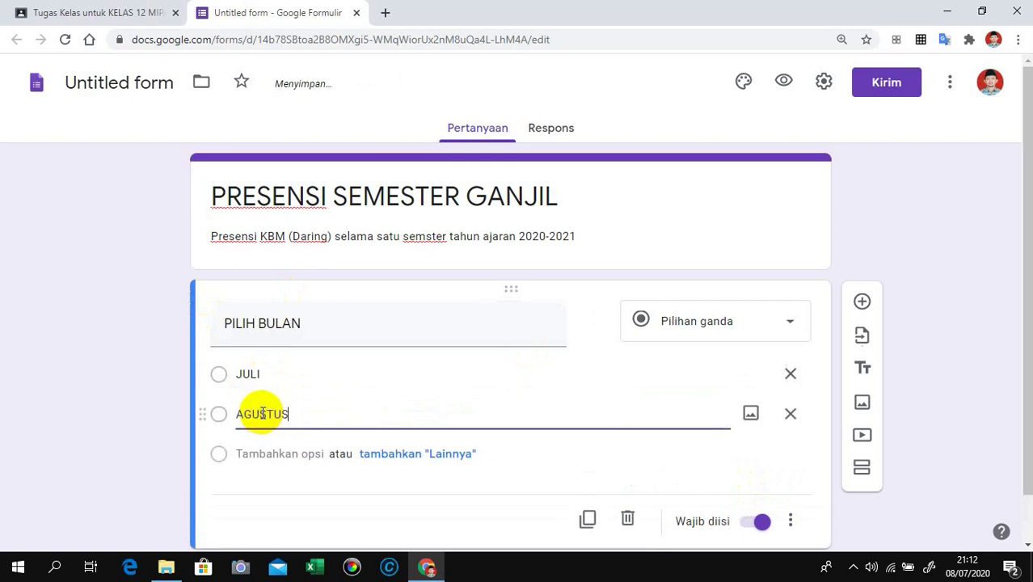
click(262, 454)
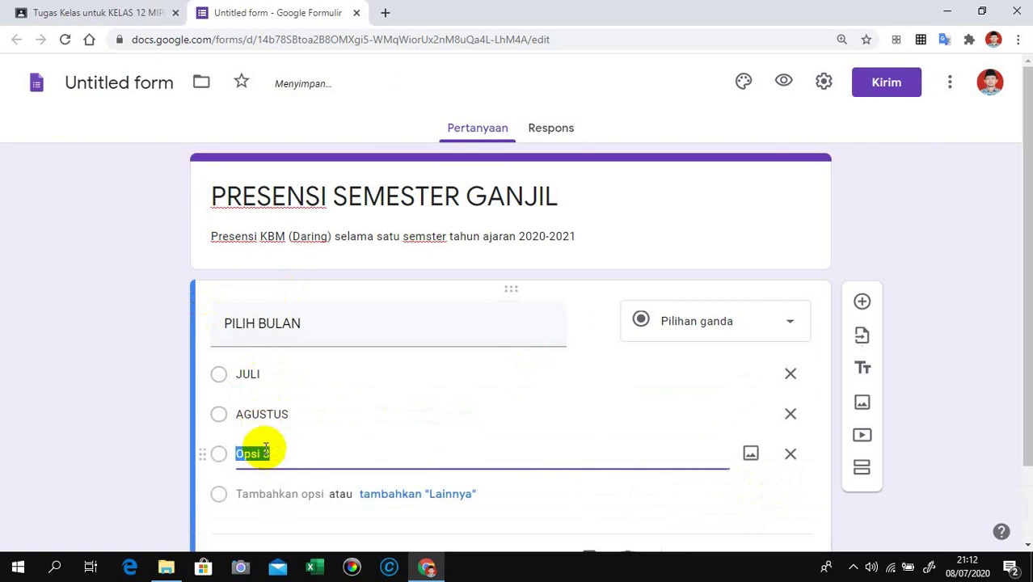
text(SEPTEM)
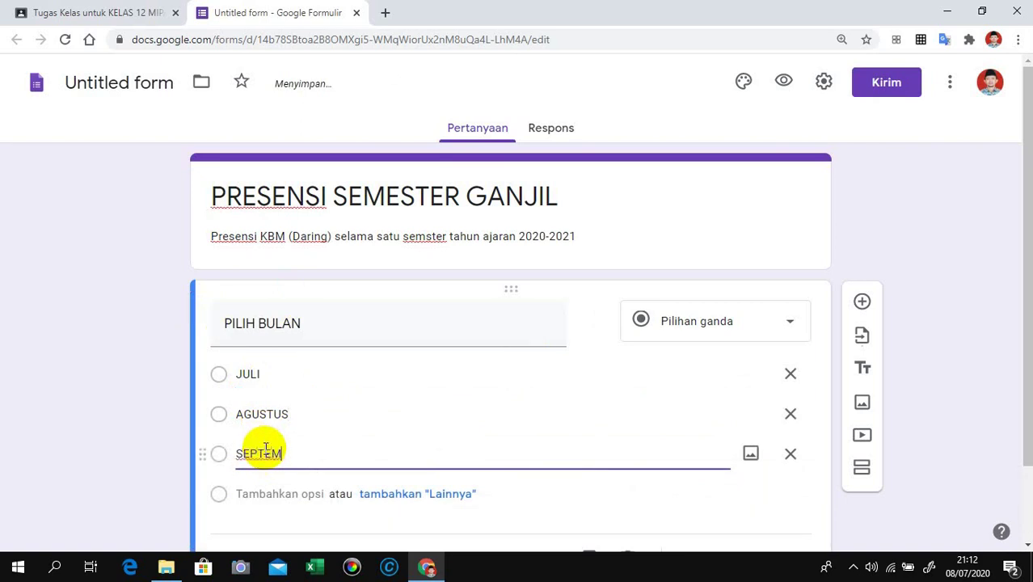
text(BER)
Add the answer options OKTOBER, NOVEMBER and DESEMBER to the PILIH BULAN question.
click(250, 494)
text(O)
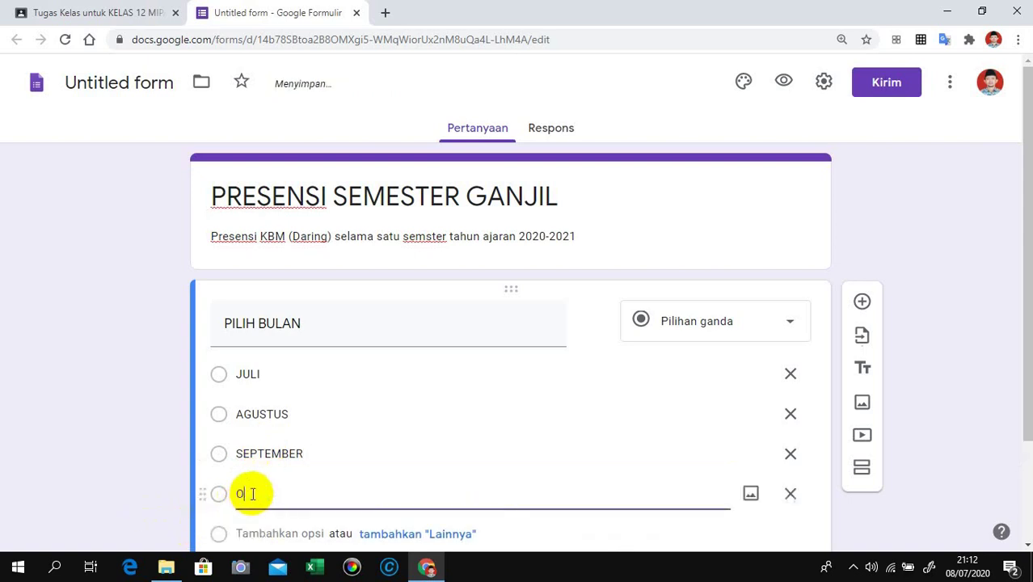
text(KTOBER)
scroll(266, 469, down, 2)
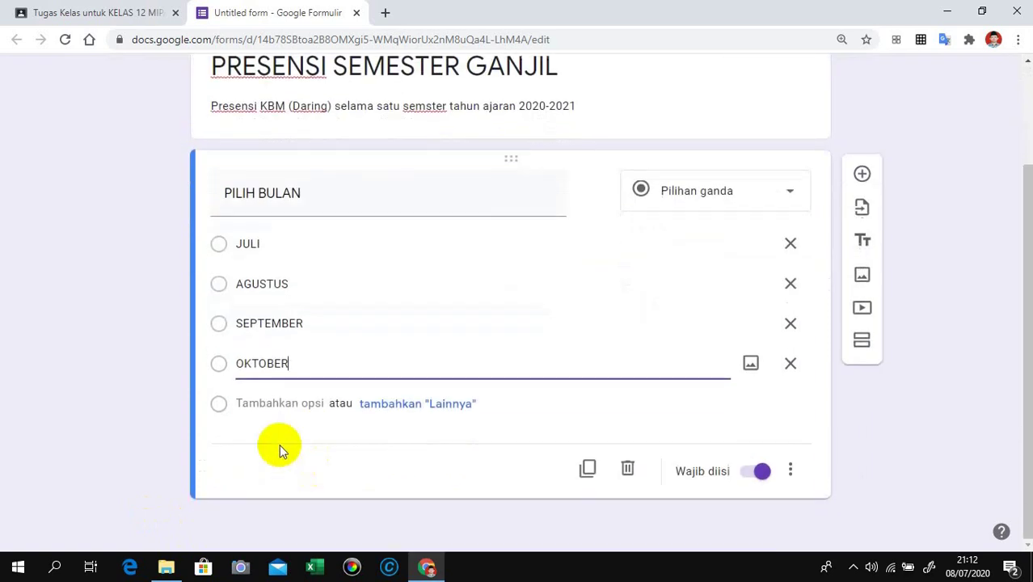
click(255, 404)
text(N)
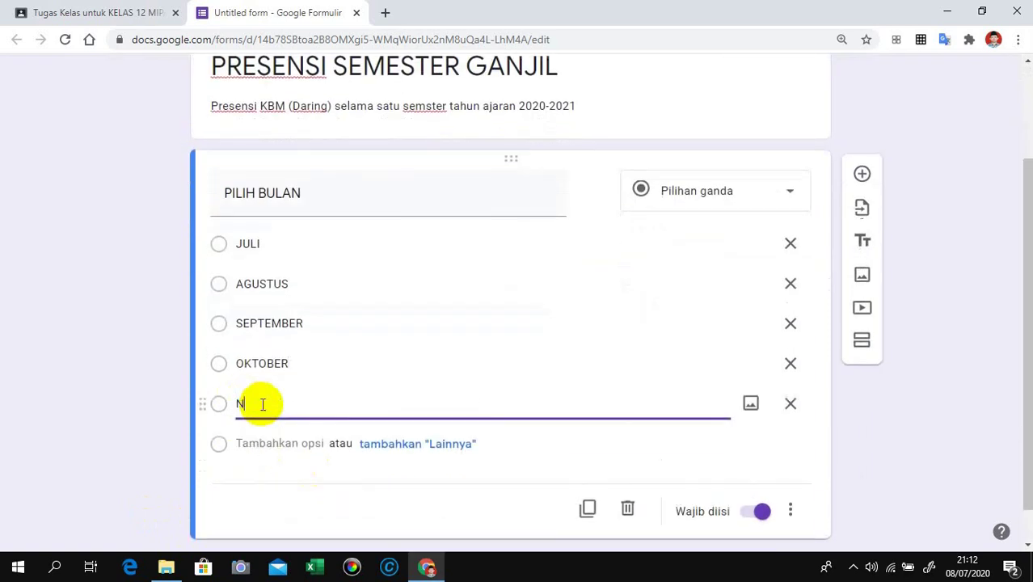
text(OVEMBER)
click(265, 443)
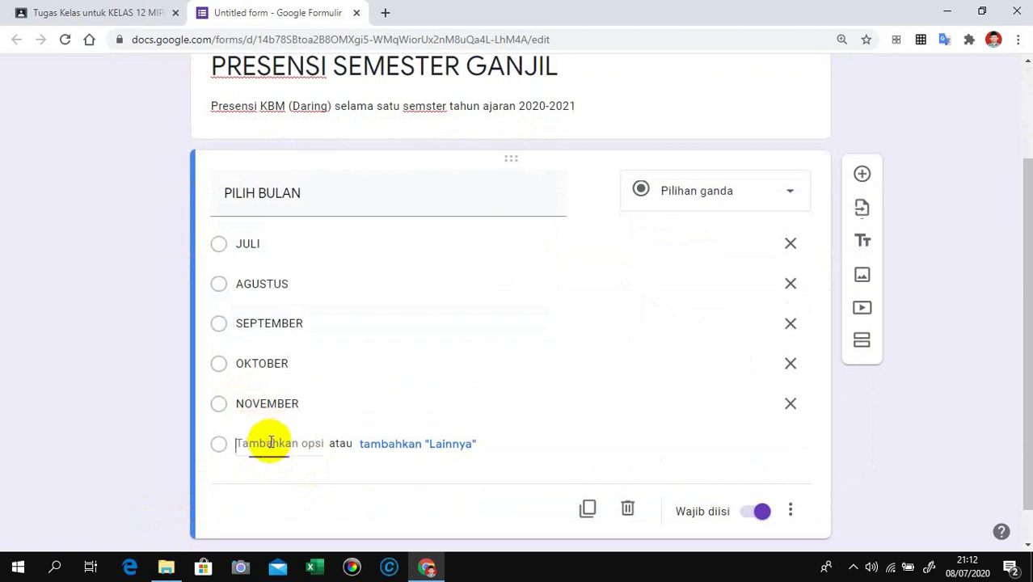
text(DESEMBER)
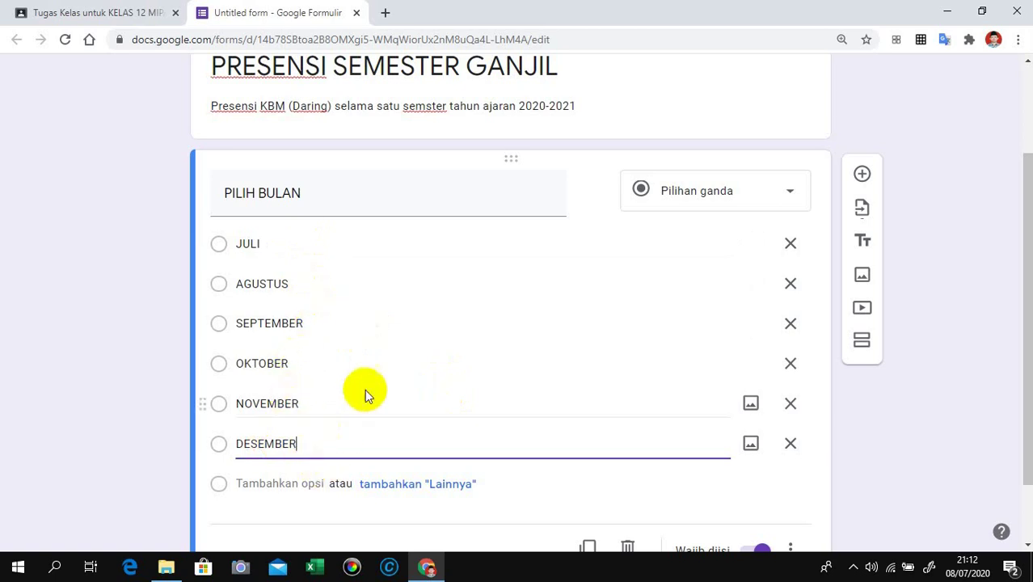
Add a second question below the month question and title it "PERTEMUAN".
scroll(413, 382, down, 1)
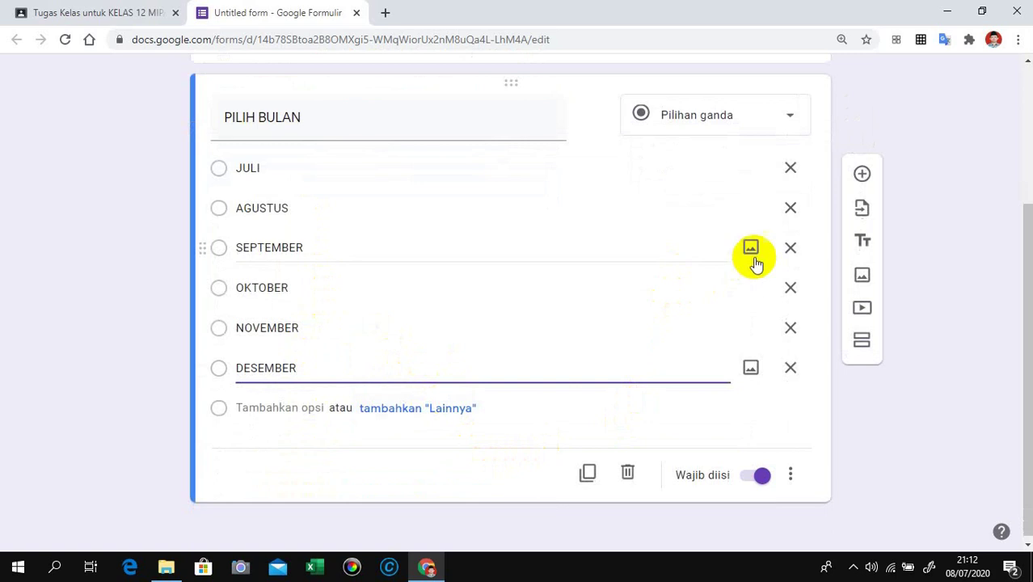
click(861, 176)
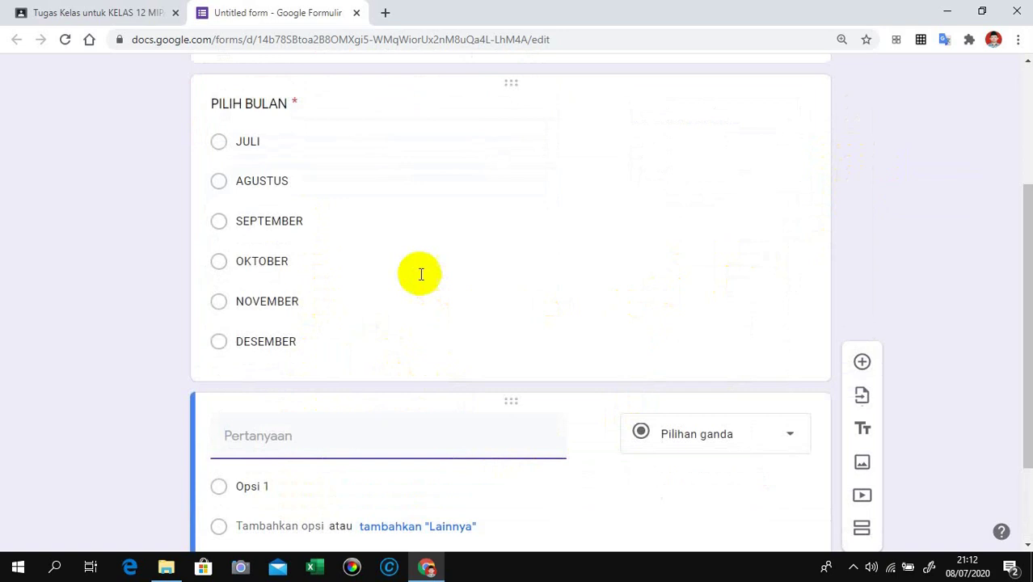
scroll(410, 266, up, 3)
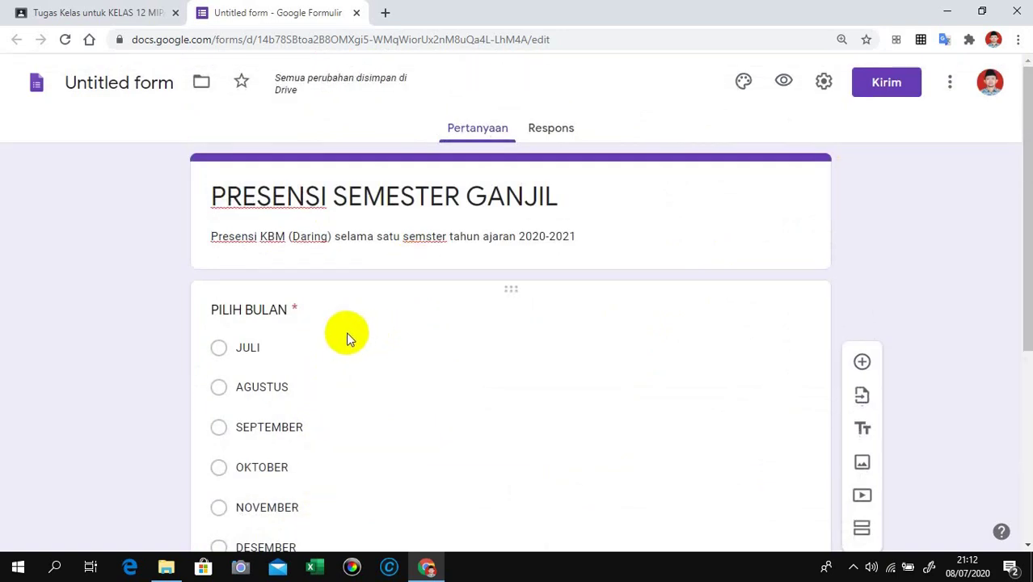
scroll(347, 336, down, 1)
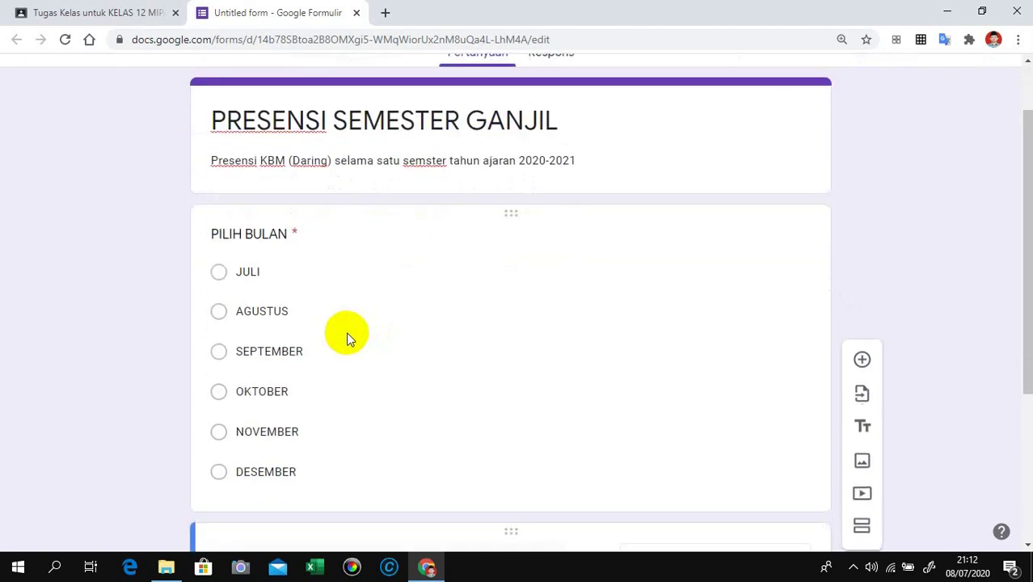
scroll(352, 339, down, 2)
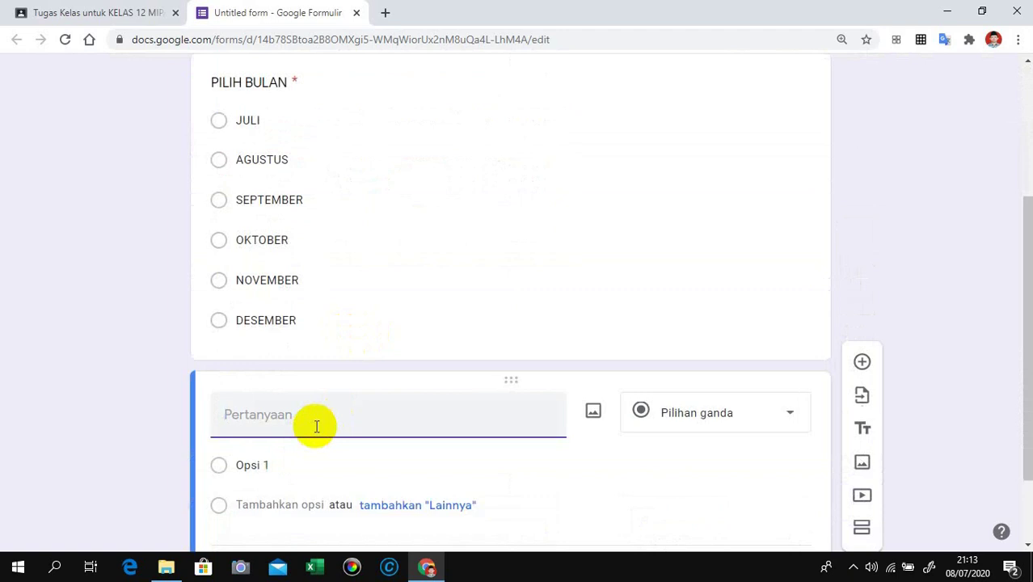
text(PERTEMUAN)
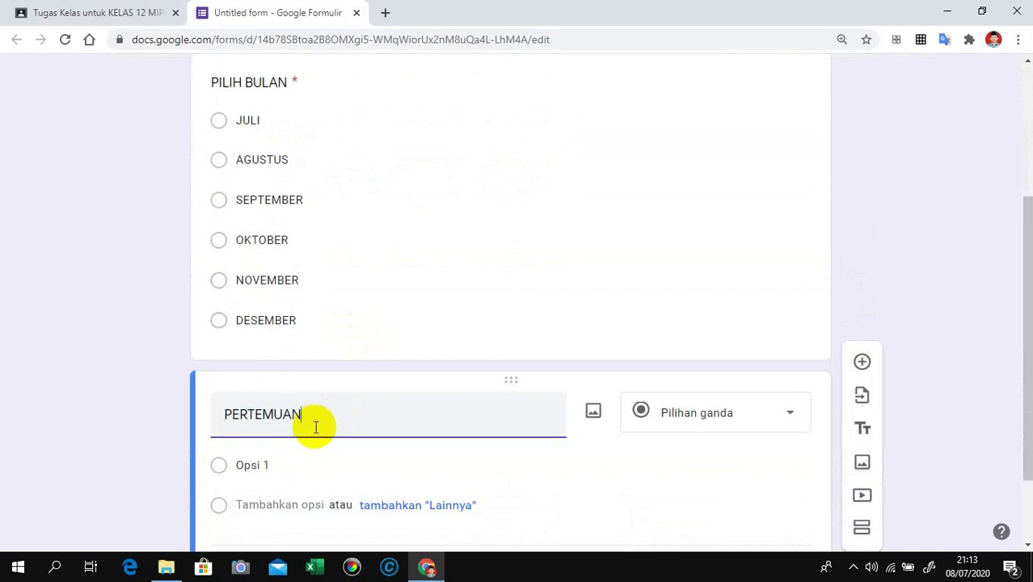
Enter MINGGU KE-1, MINGGU KE-2 and MINGGU KE-3 as the first three answer options of the PERTEMUAN question.
scroll(311, 421, down, 1)
click(275, 365)
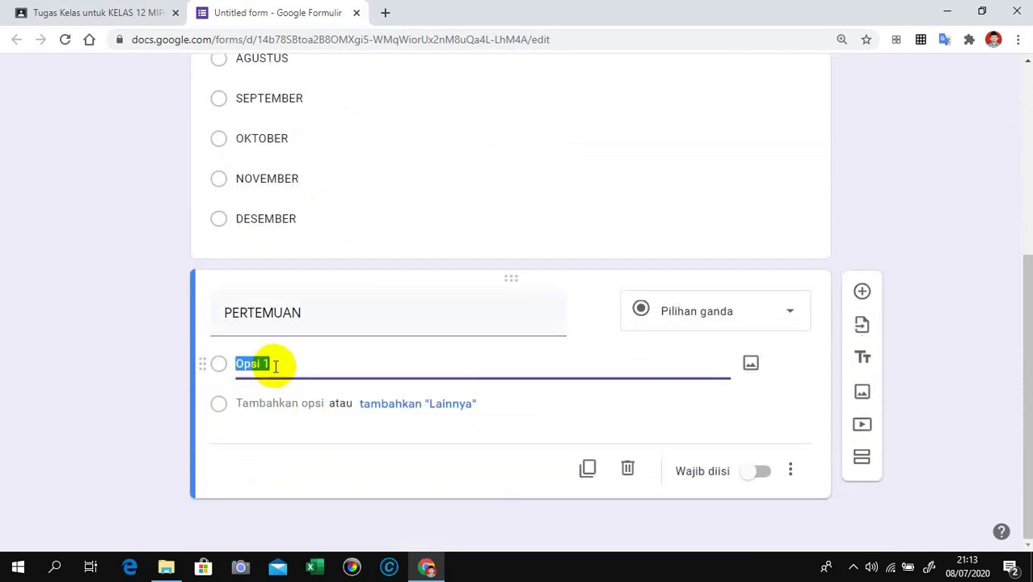
text(MINGGU KE-1)
click(278, 402)
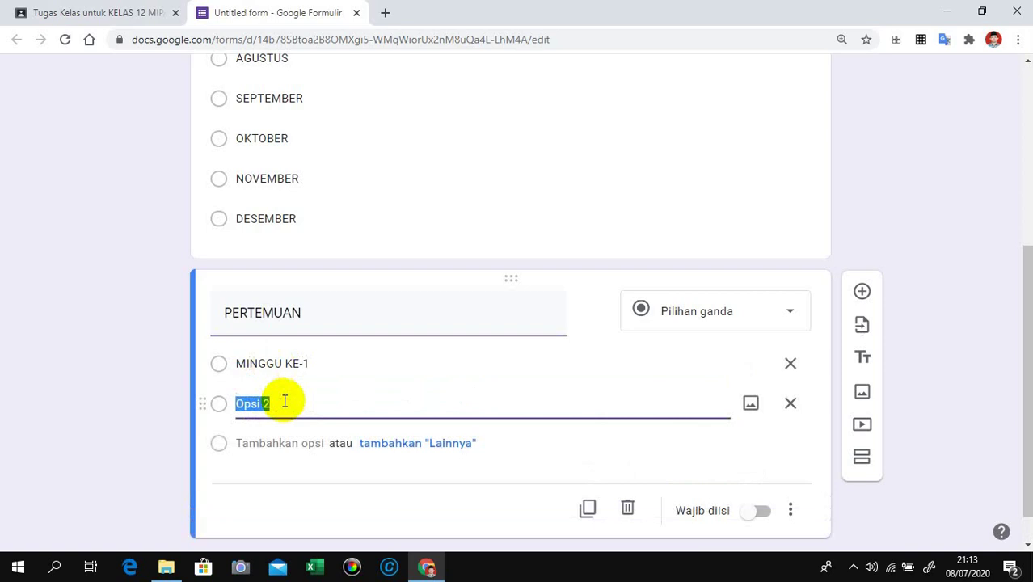
text(MINGGU K)
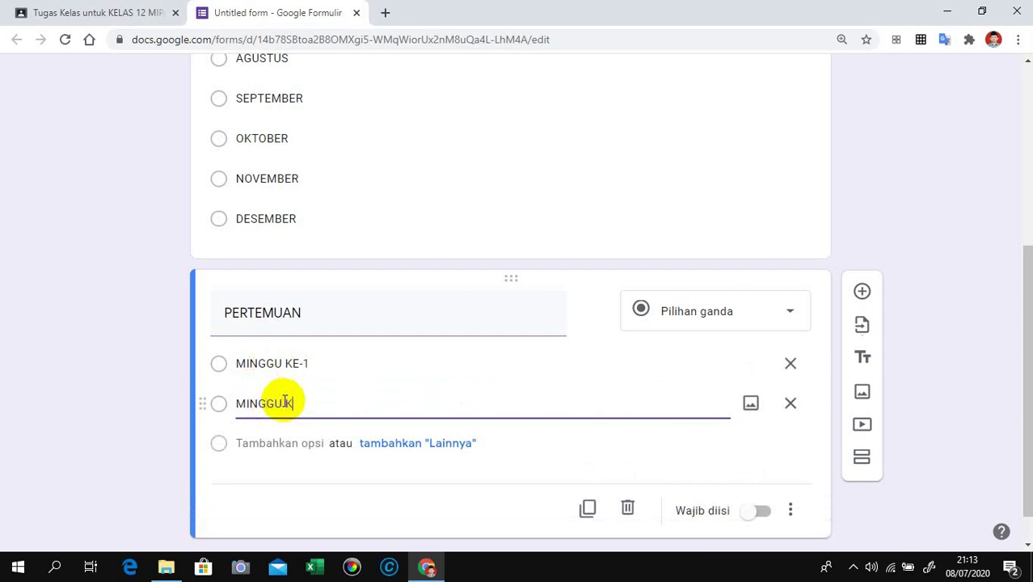
text(E-2)
click(266, 443)
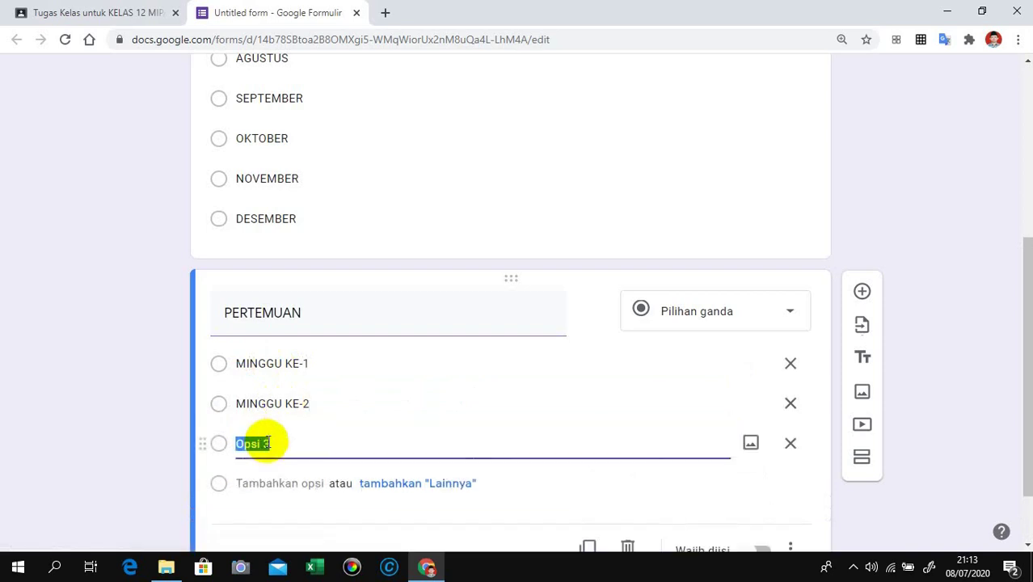
text(MINGGU KE)
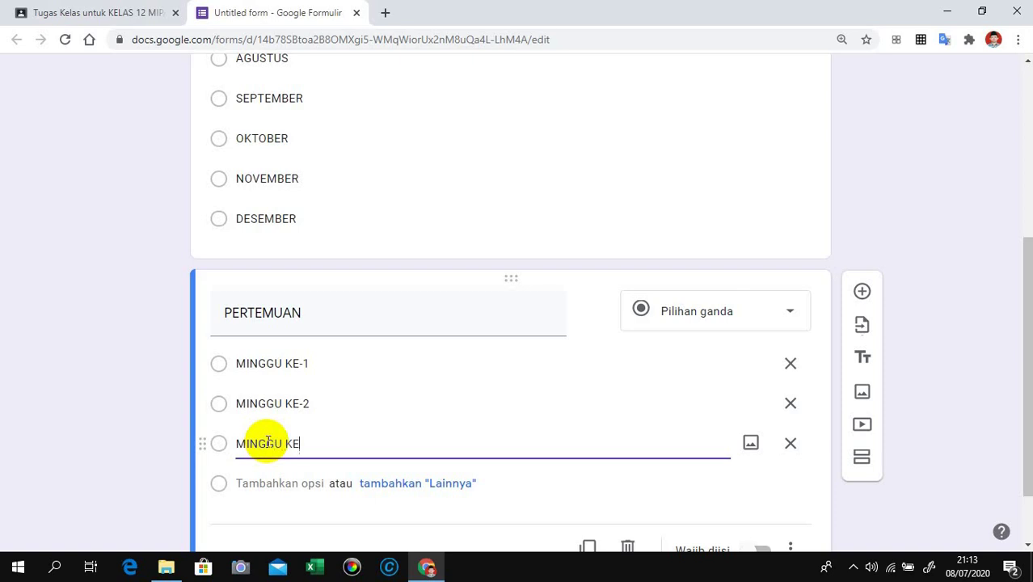
text(-3)
Add the answer options MINGGU KE-4 and MINGGU KE-5 to the PERTEMUAN question.
scroll(323, 428, down, 1)
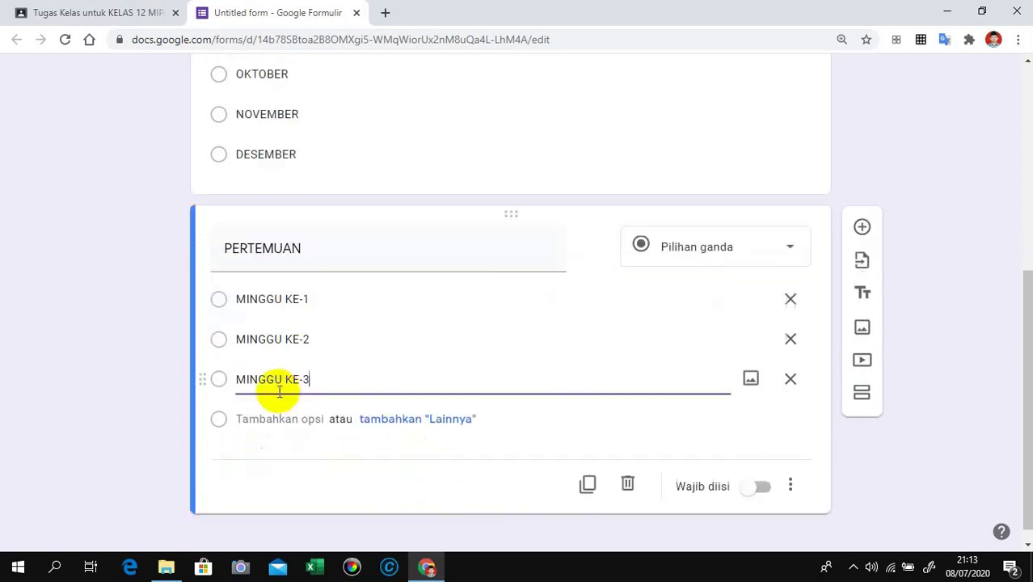
click(262, 402)
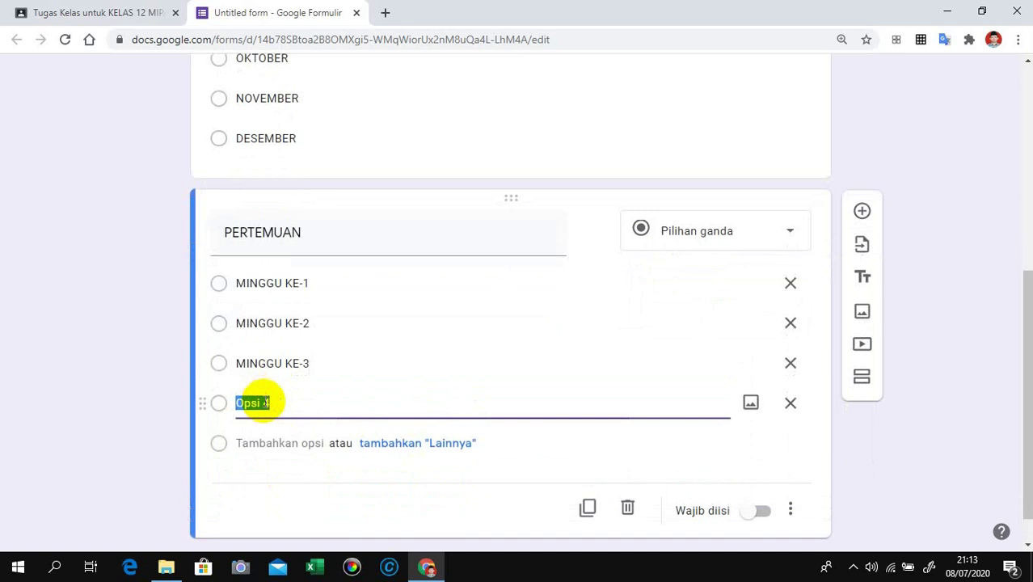
text(MIM)
key(BackSpace)
text(NGGU)
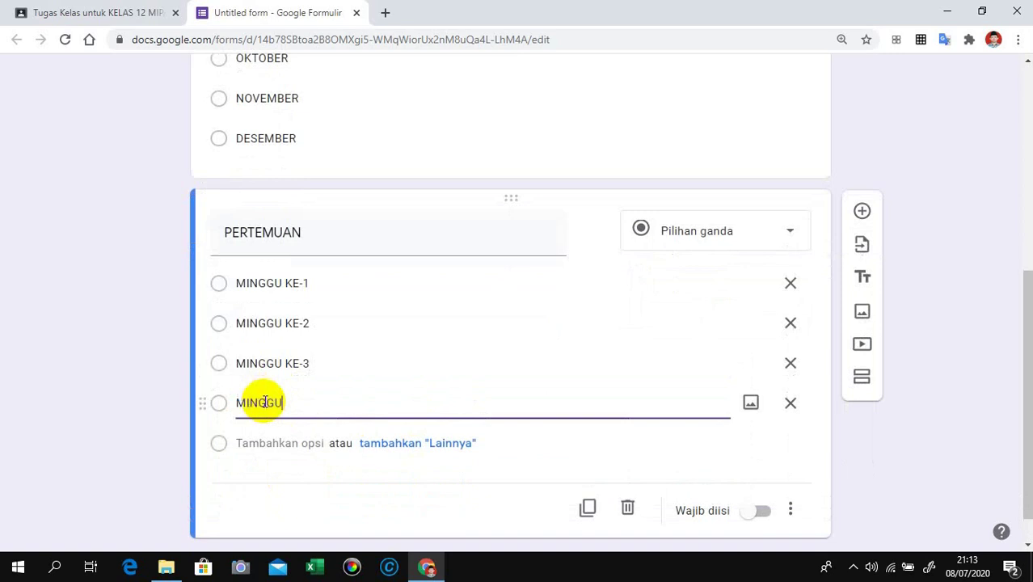
text( KE-4)
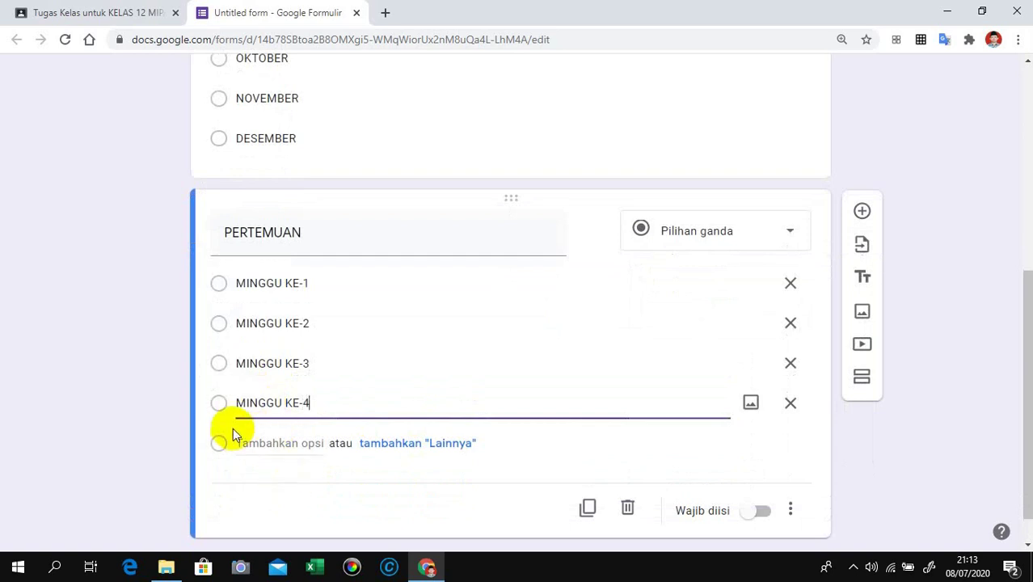
click(259, 443)
text(M)
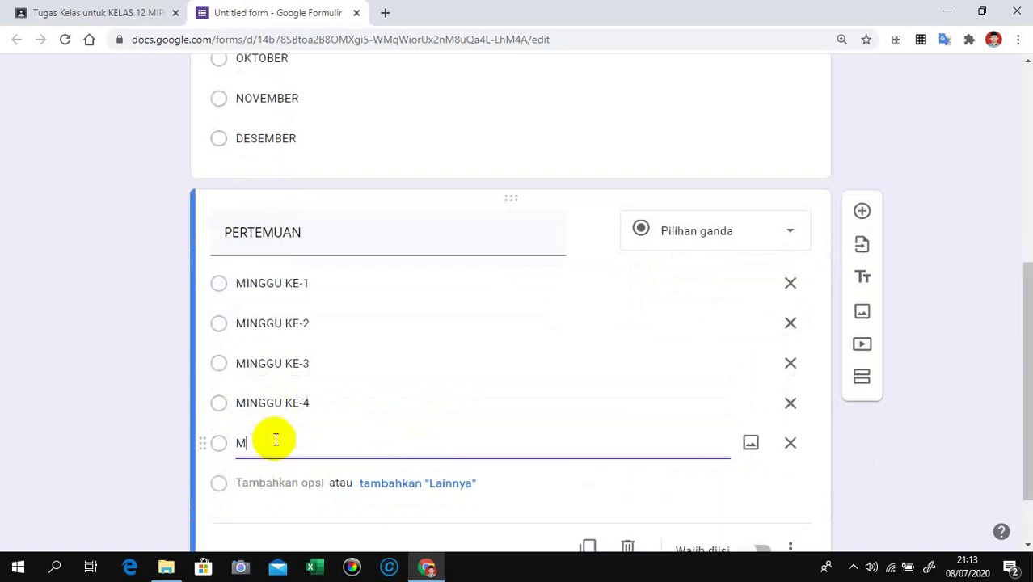
text(INGGU KE-5)
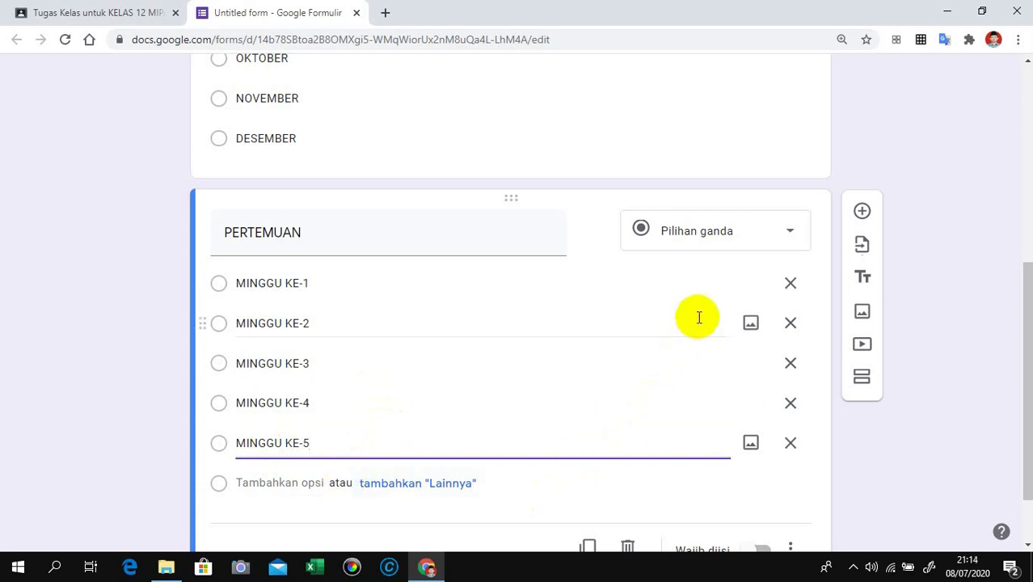
Add a third question below the PERTEMUAN question and title it "PERTEMUAN MINGUAN".
click(860, 212)
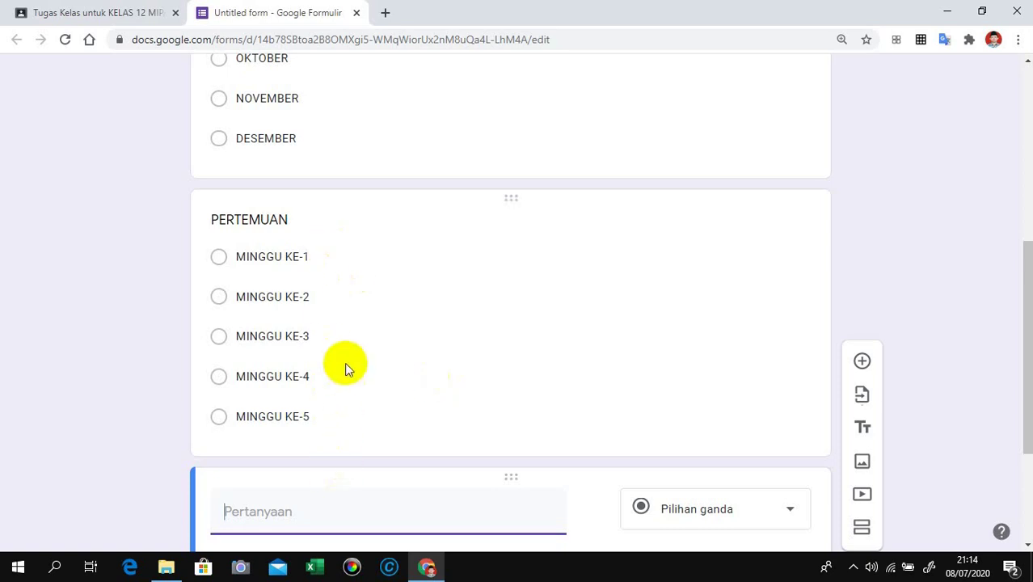
scroll(381, 387, down, 1)
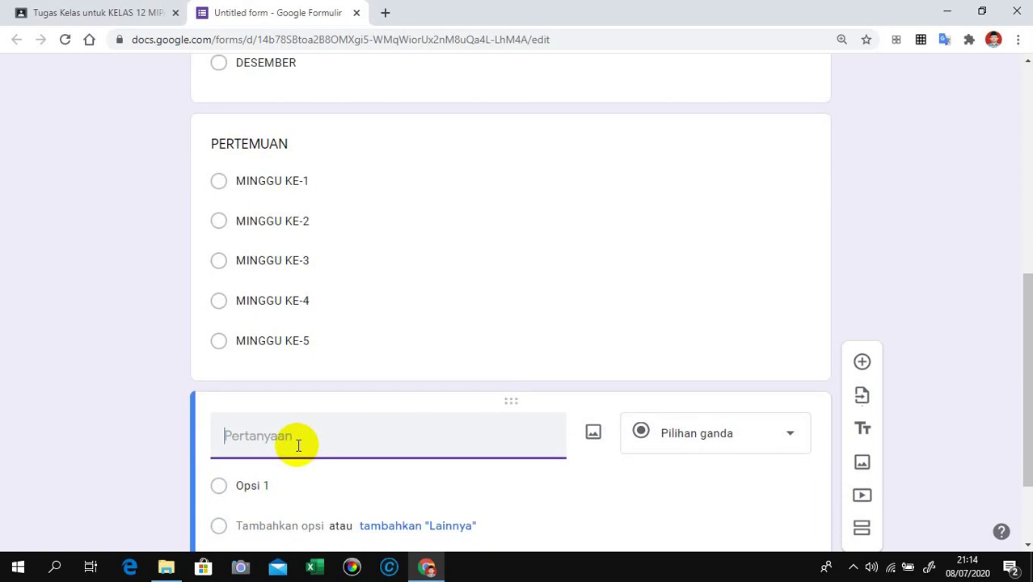
text(PERTEMUAN)
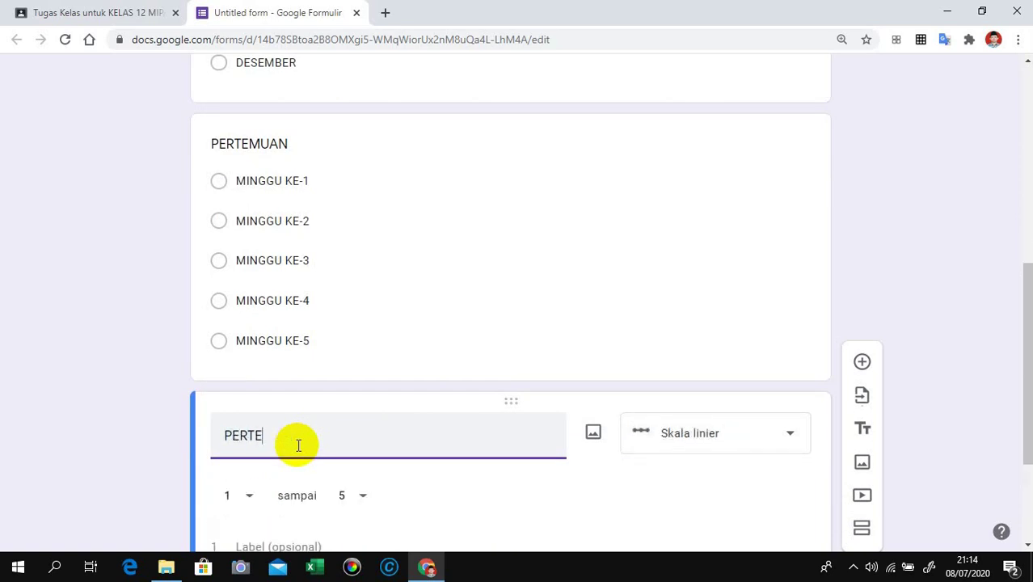
key(BackSpace)
text(N MINGUA)
text(N)
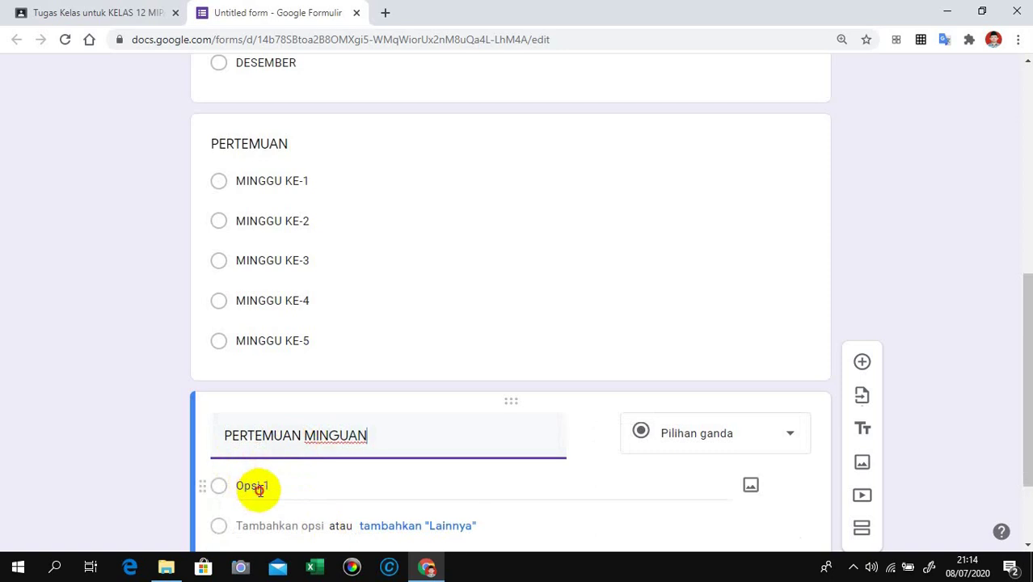
Enter PERTEMUAN PERTAMA and PERTEMUAN KEDUA as the answer options of the PERTEMUAN MINGUAN question.
click(253, 485)
text(K)
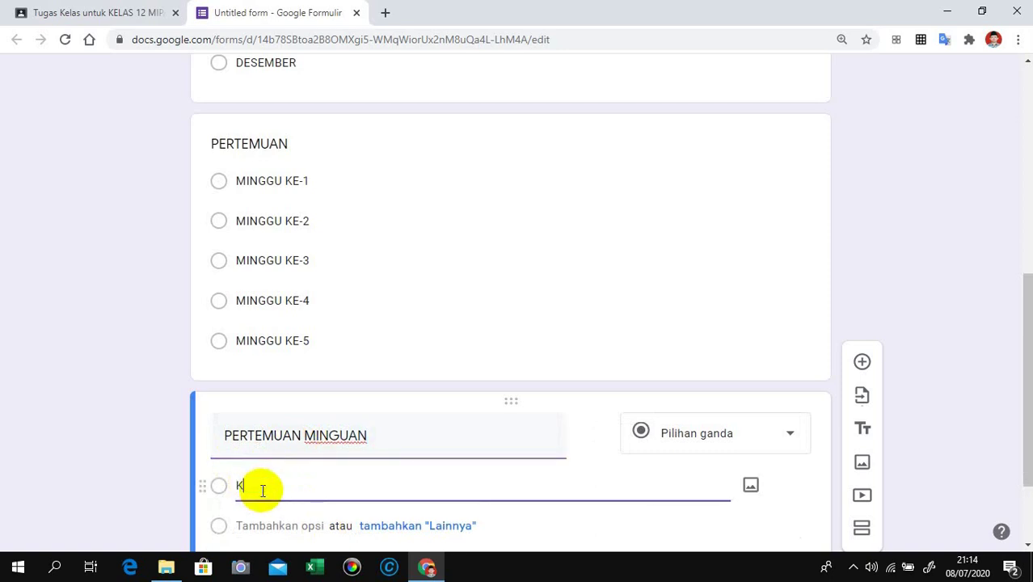
text(E-1)
key(BackSpace)
key(BackSpace)
key(BackSpace)
key(BackSpace)
text(PERTEMUAN PER)
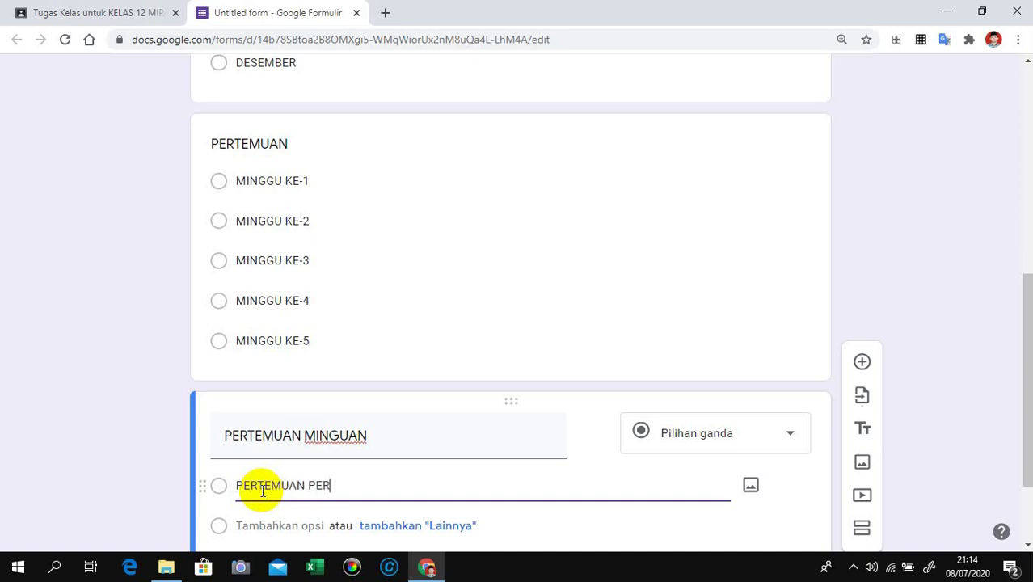
text(TAMA)
scroll(362, 518, down, 1)
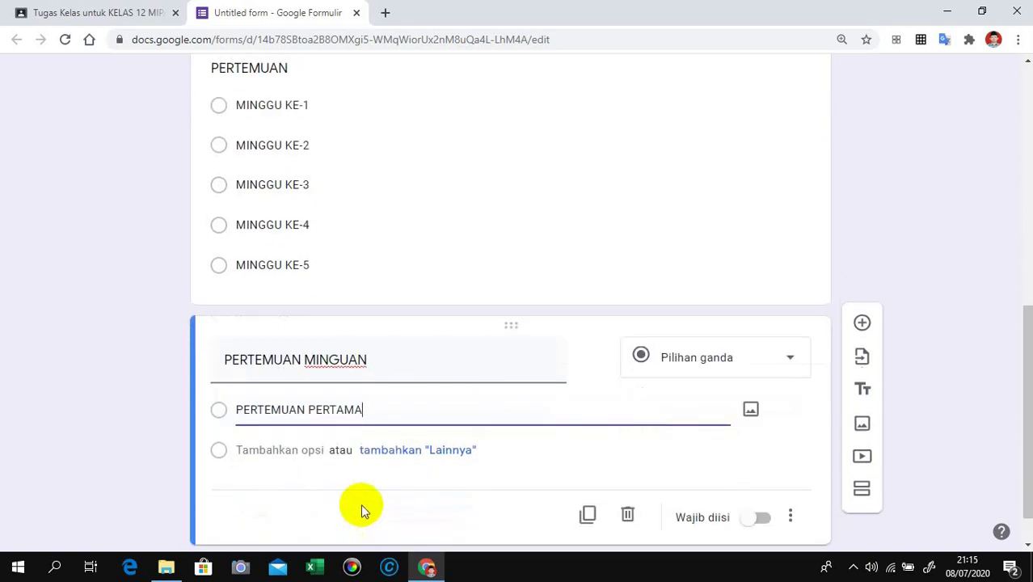
click(275, 449)
text(P)
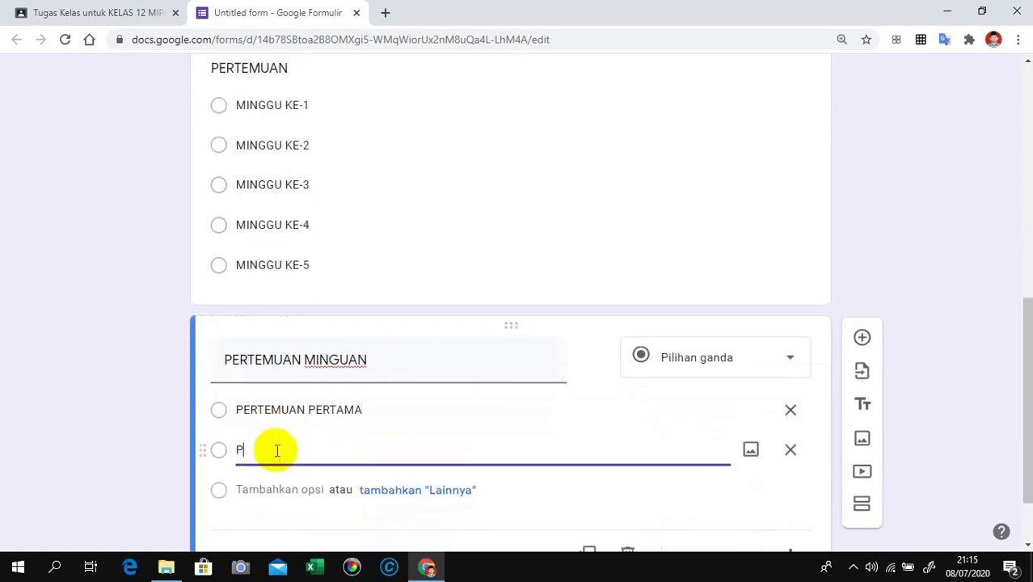
text(ERTEMUAN KEDUA)
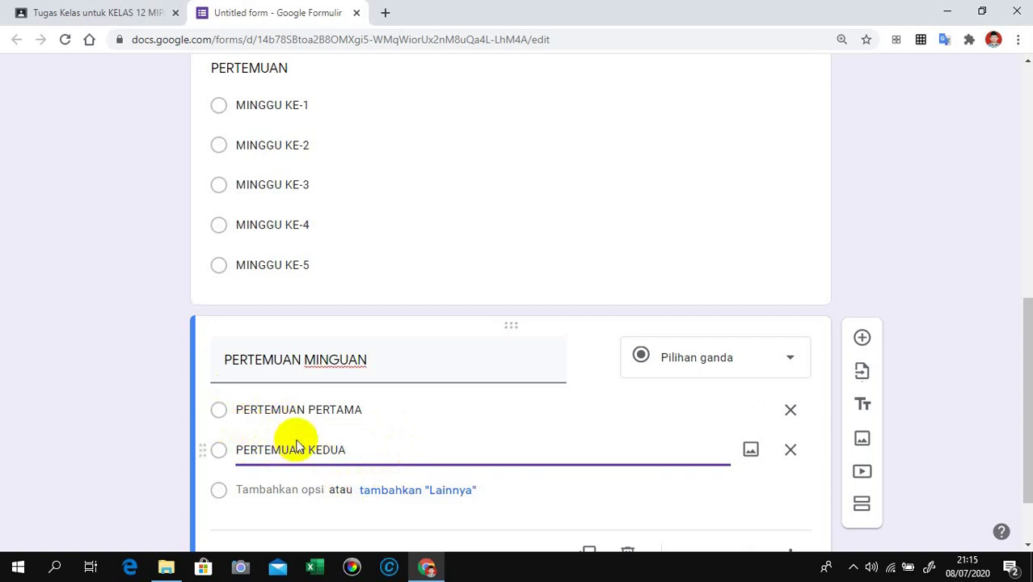
Add a short-answer question titled "TULIS NAMA LENGKAP" below the PERTEMUAN MINGUAN question and make answering it required.
scroll(400, 443, down, 1)
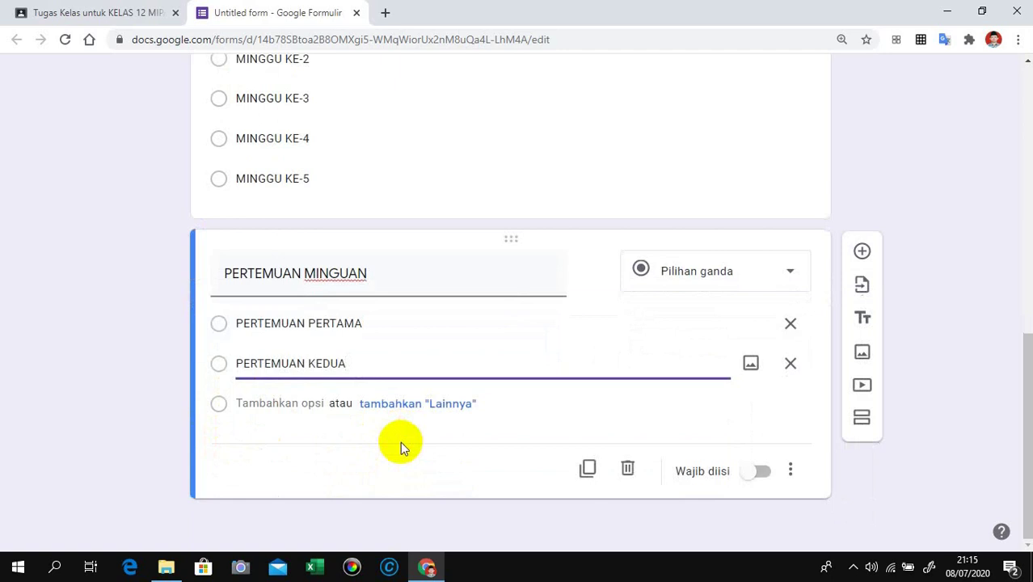
click(862, 252)
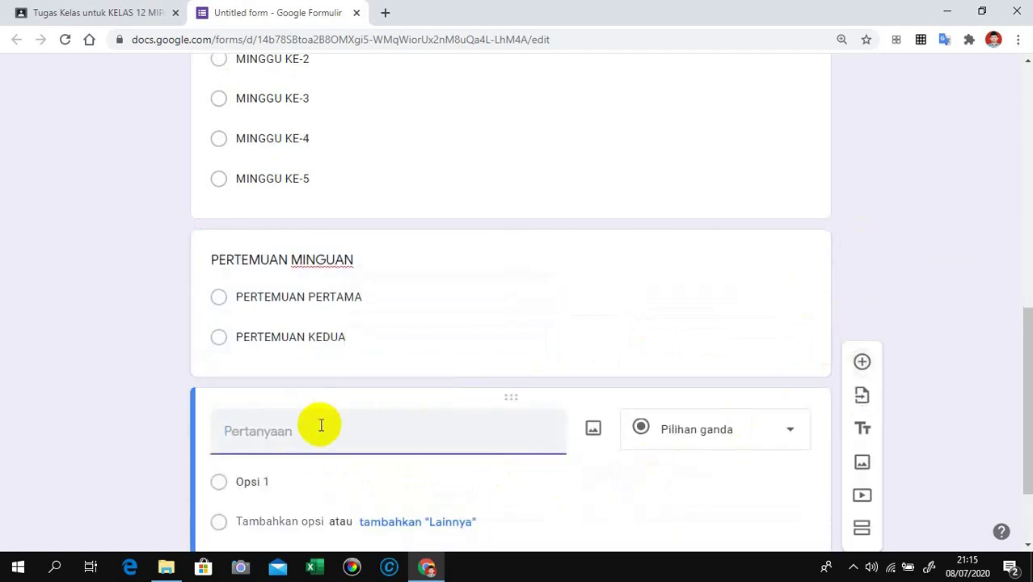
text(TULIS NAMA LE)
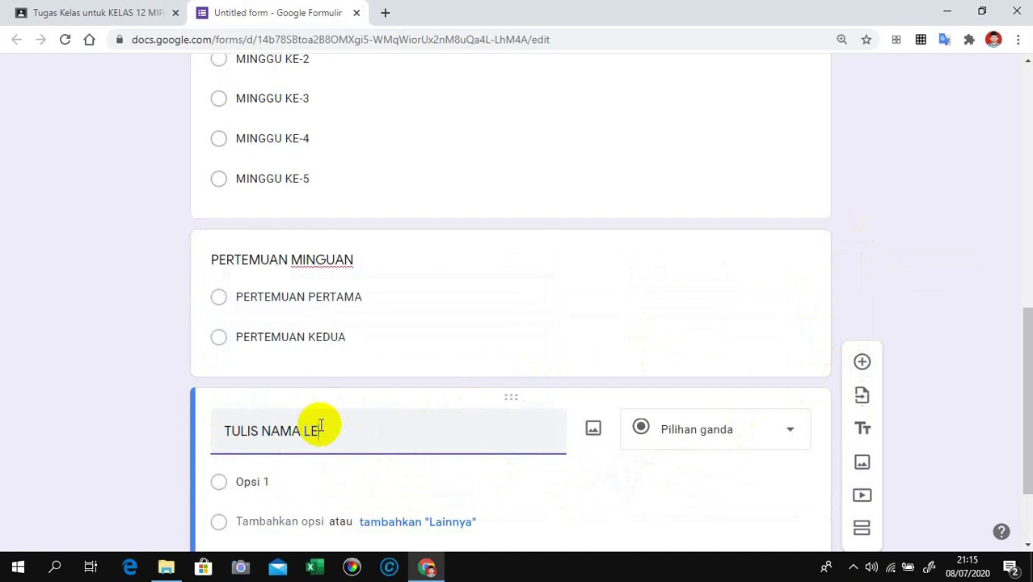
text(NGKAP)
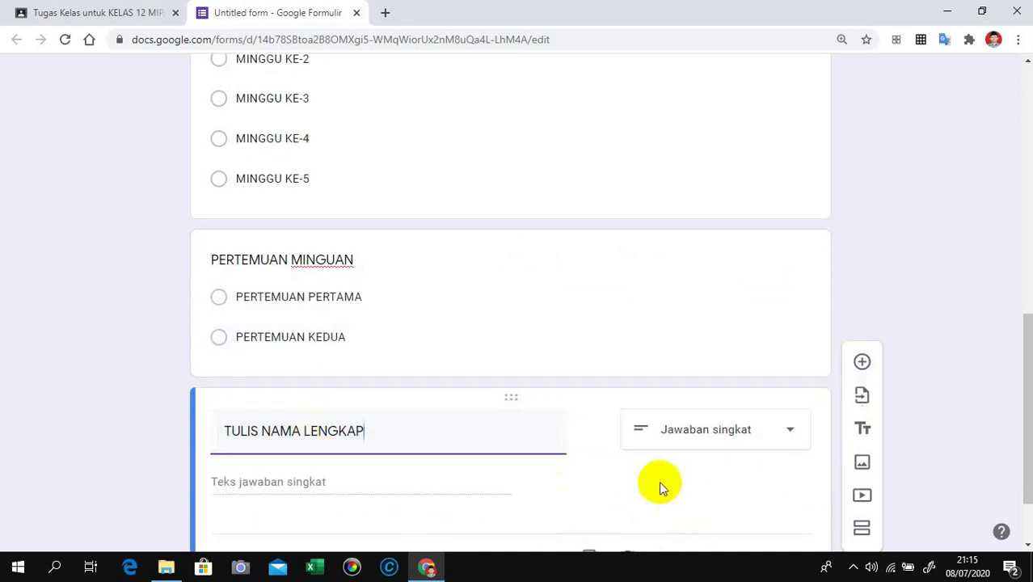
scroll(422, 472, down, 1)
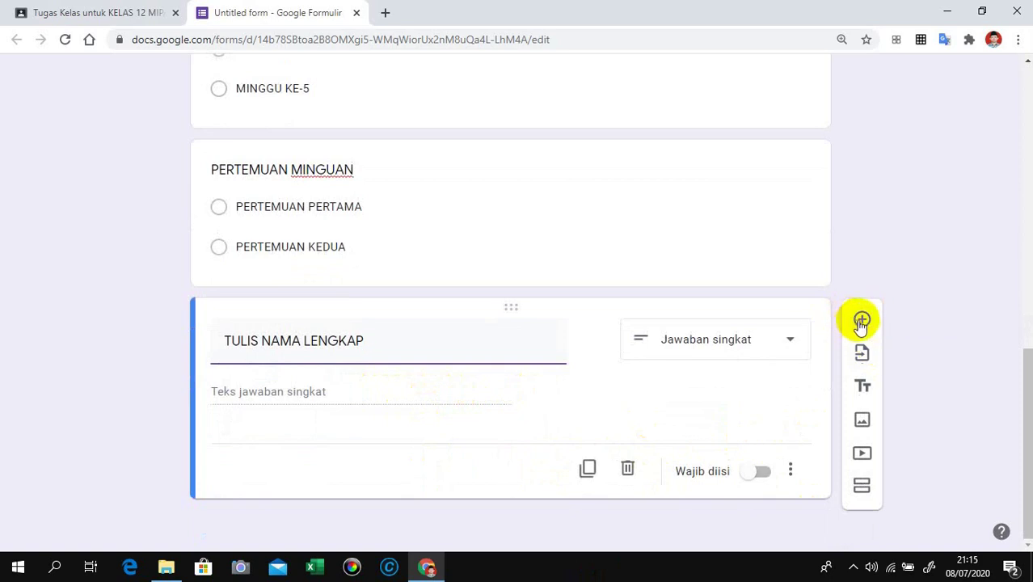
click(763, 477)
click(769, 477)
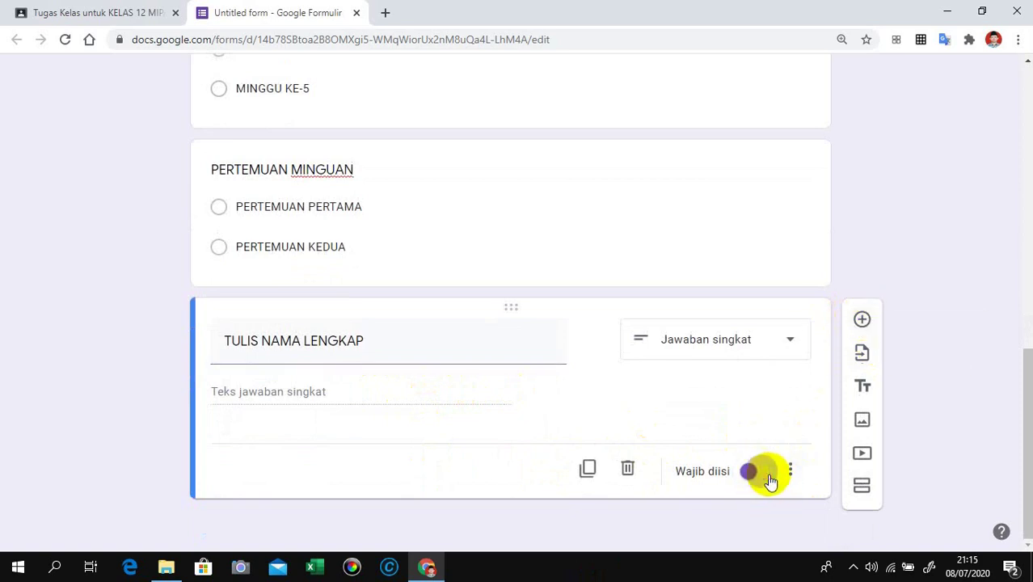
click(768, 477)
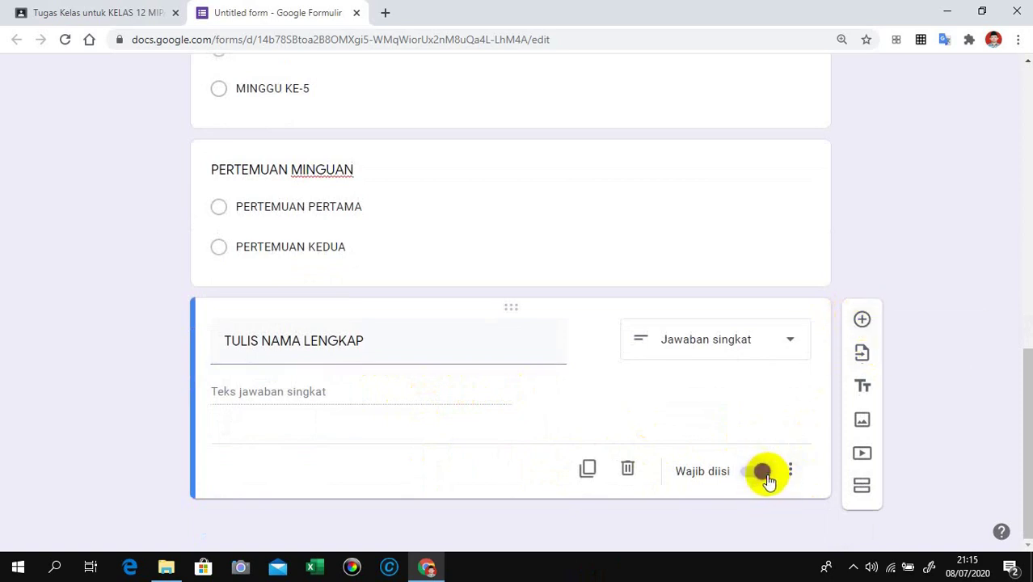
Make the PERTEMUAN MINGUAN and PERTEMUAN questions required, and check the same setting on the PILIH BULAN question.
click(718, 226)
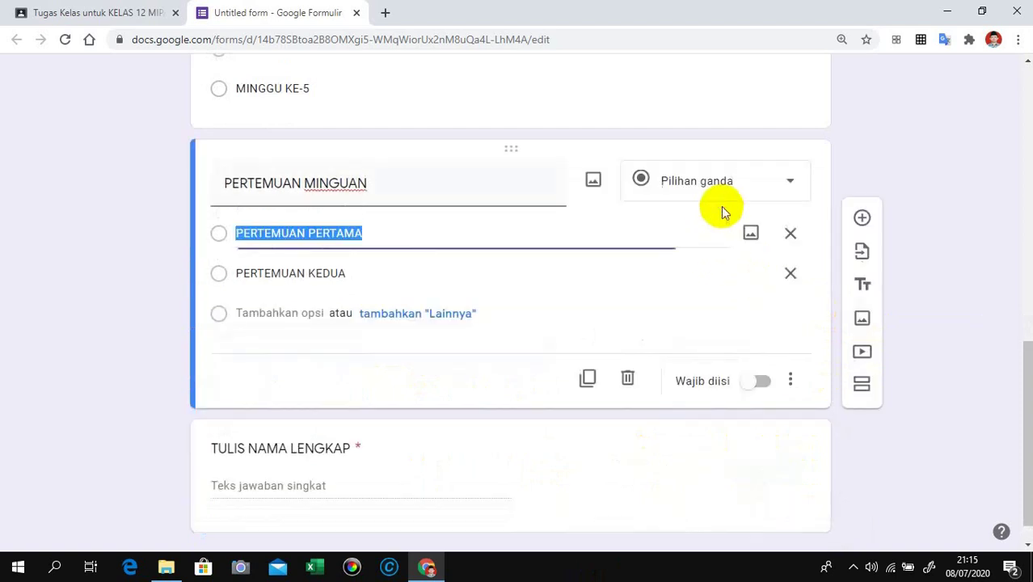
click(761, 380)
scroll(708, 314, up, 3)
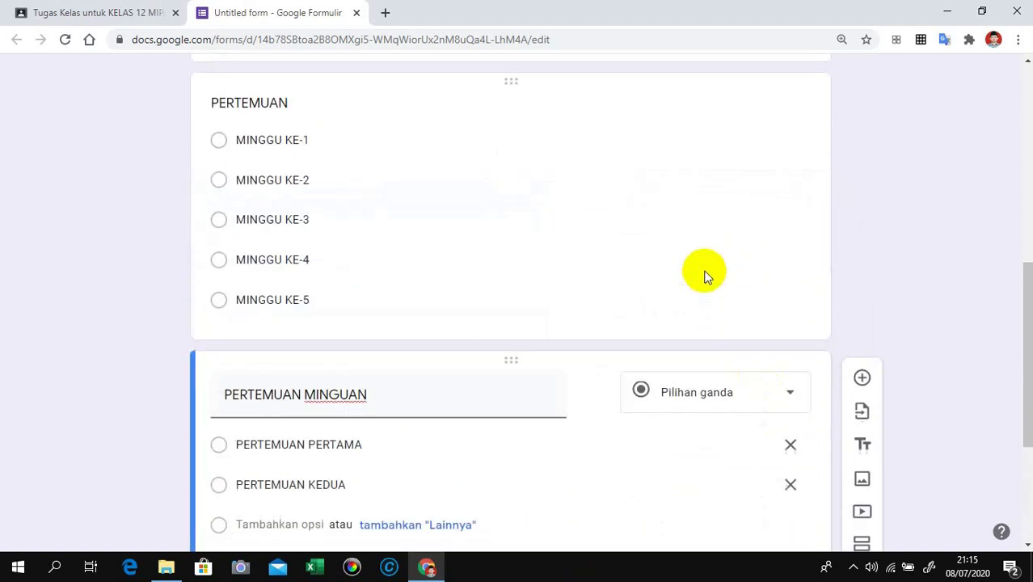
click(699, 246)
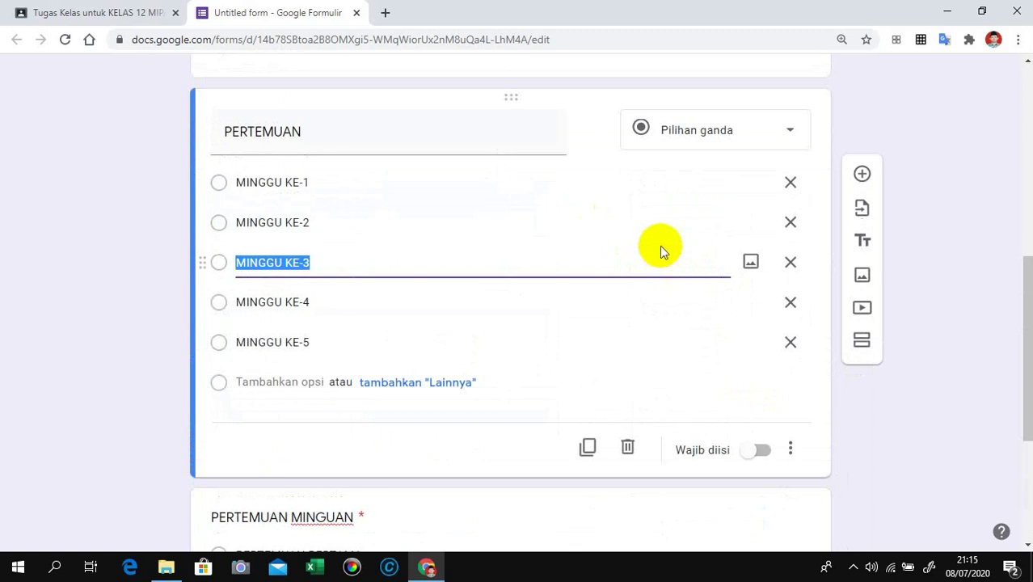
click(760, 451)
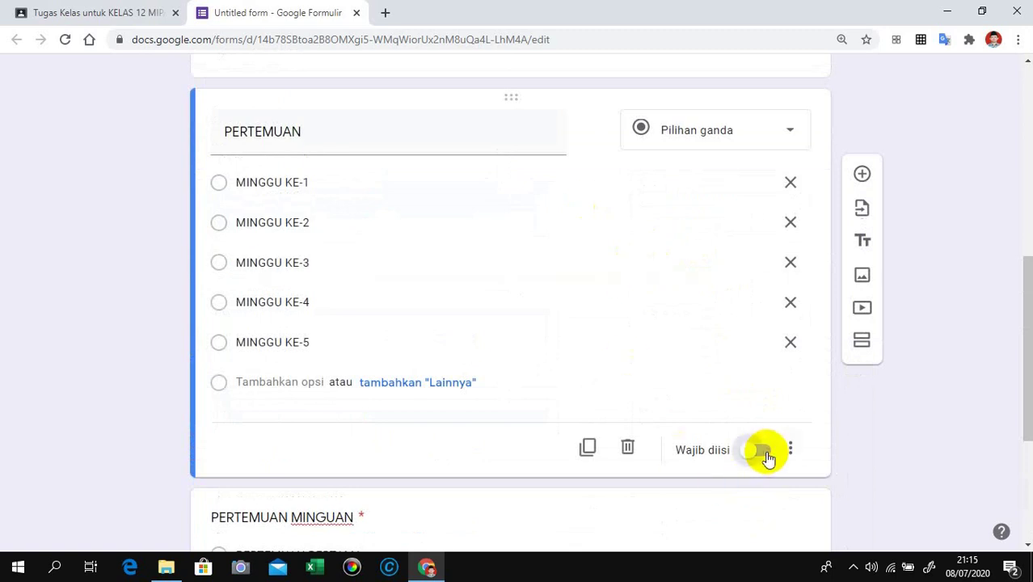
scroll(701, 376, up, 3)
click(700, 179)
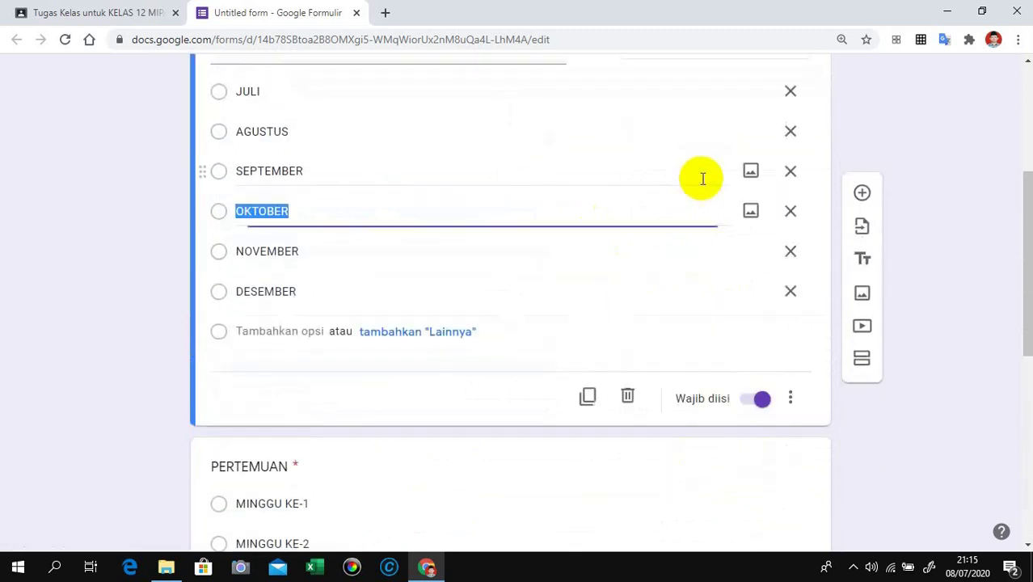
scroll(678, 330, up, 3)
Add a question below the TULIS NAMA LENGKAP question and title it "TULIS NOMOR ABSEN".
scroll(676, 349, down, 10)
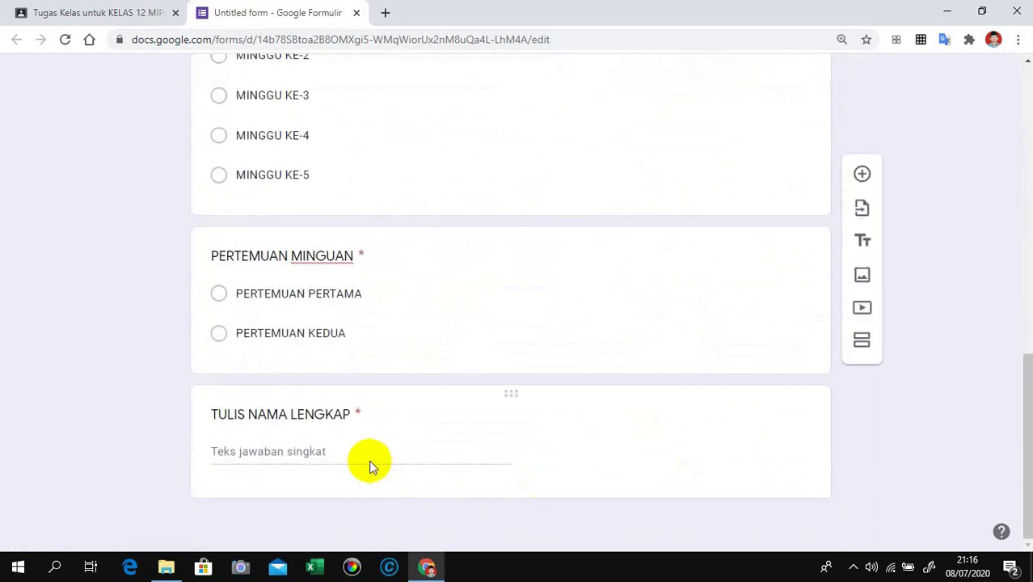
click(663, 438)
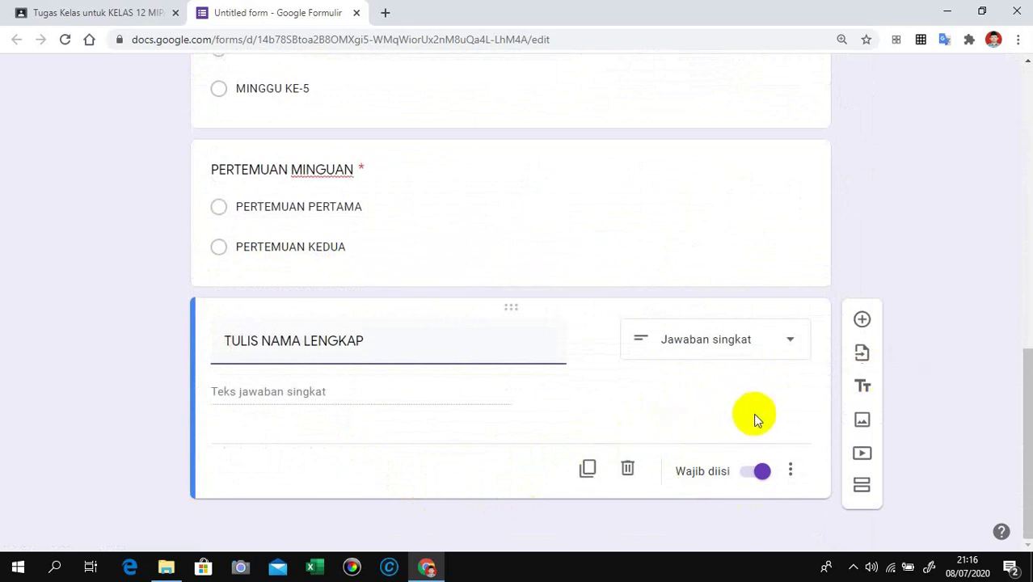
click(861, 321)
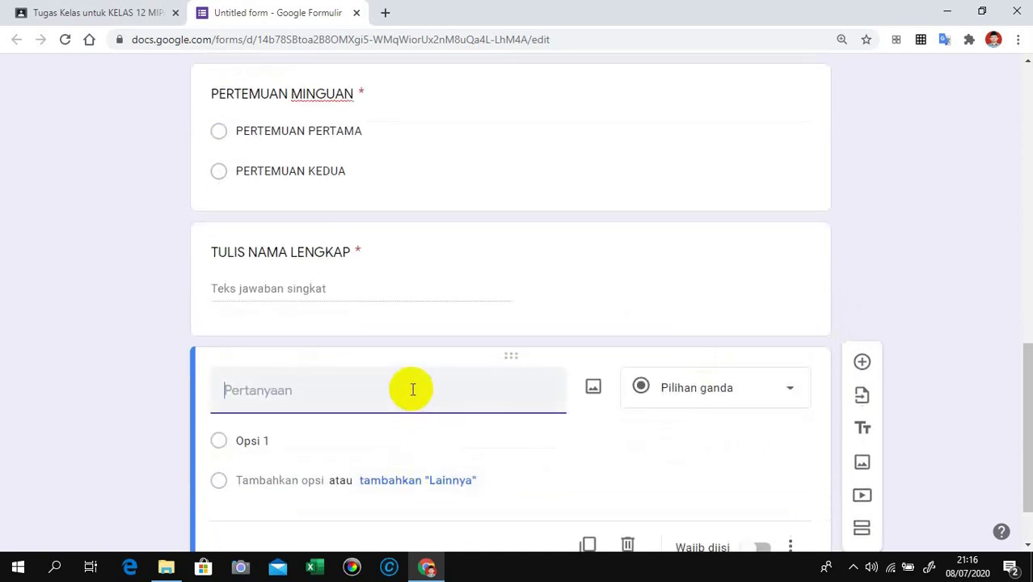
text(TULIS)
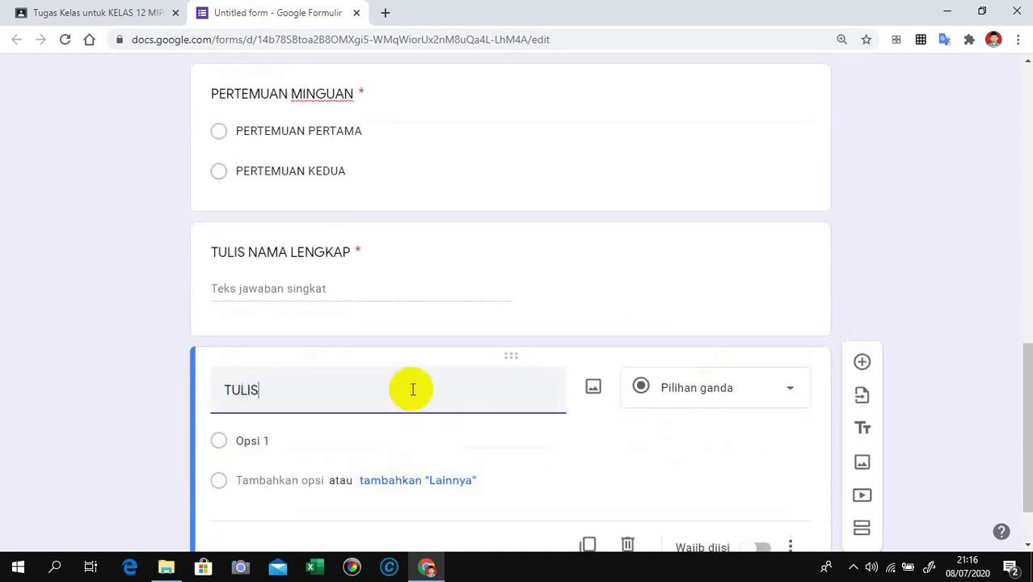
text( NOMOR )
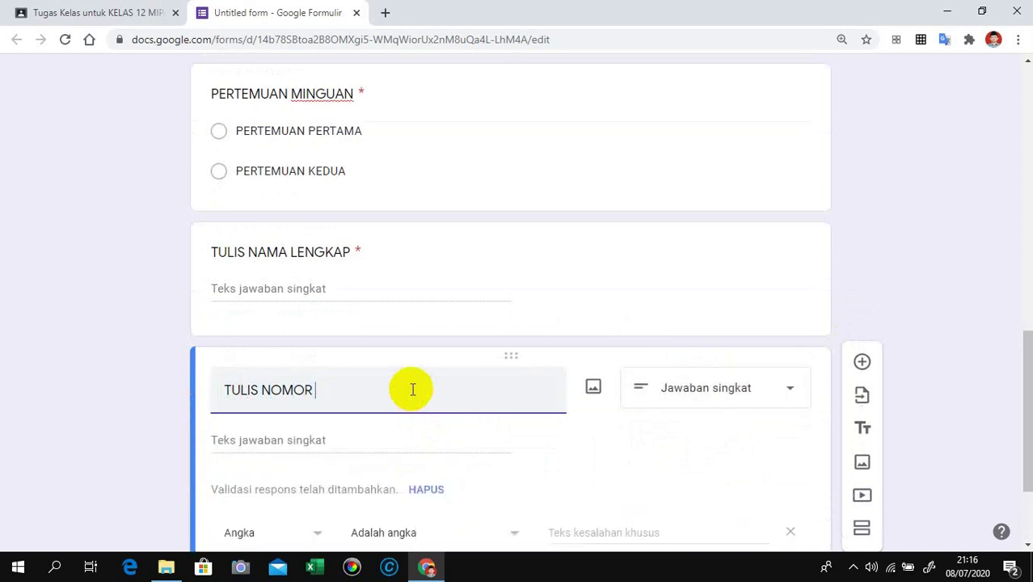
text(ABSEN)
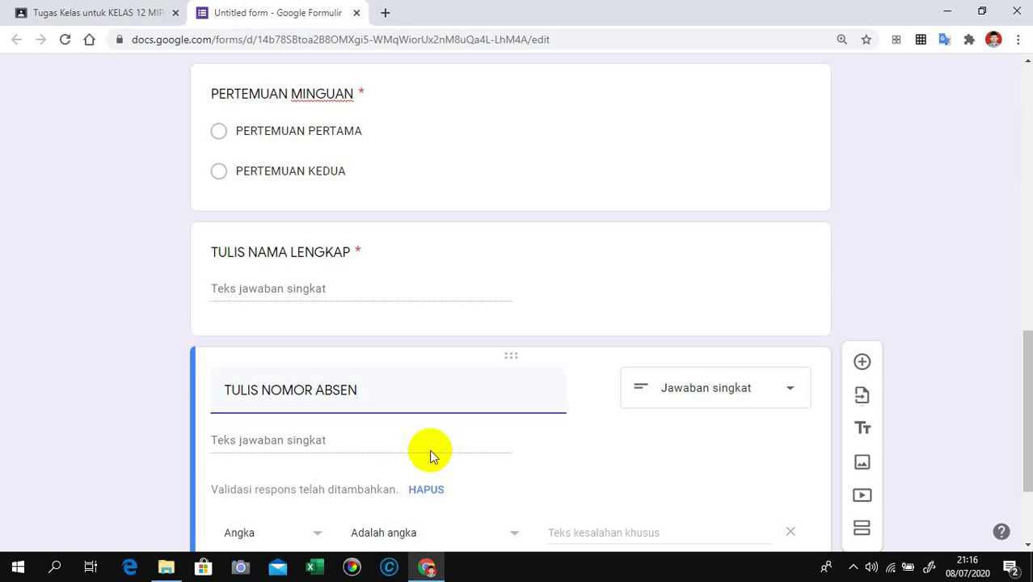
Extend the TULIS NOMOR ABSEN question title with the example "(1211001): KLS 12 MIPA A NOMOR 001".
text((120)
key(BackSpace)
text(11001)
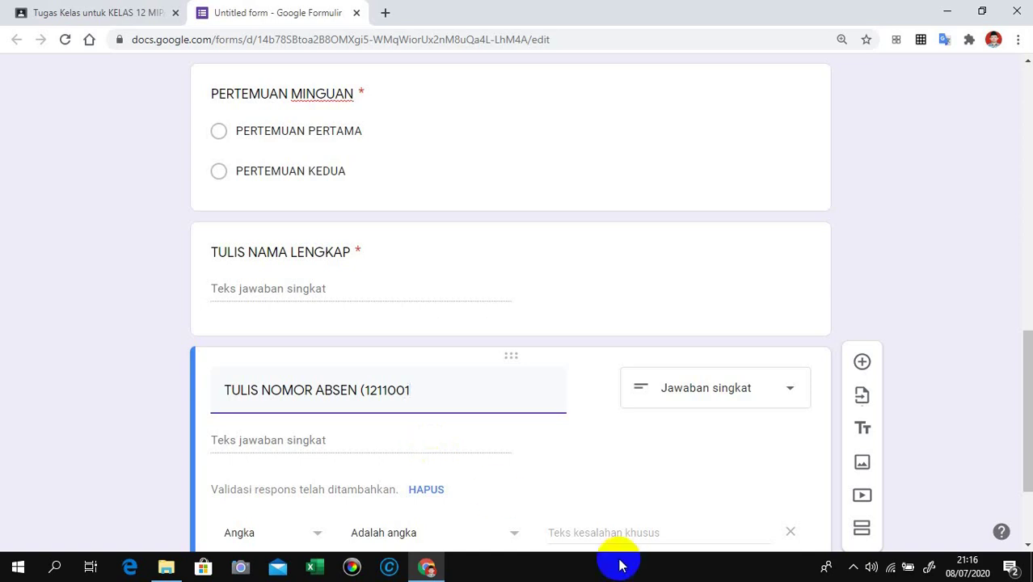
text():)
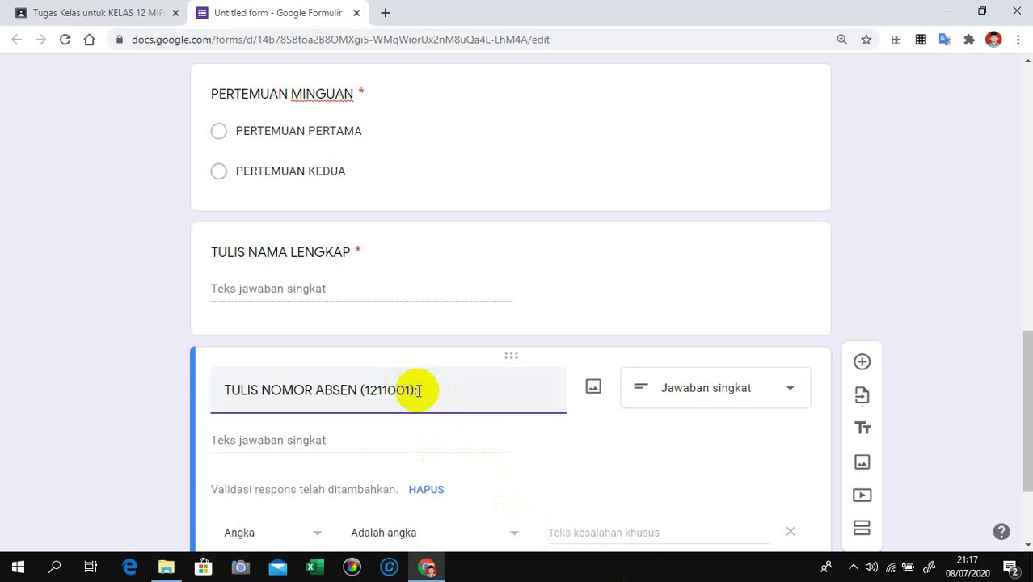
text(KLS 12 MIPA A)
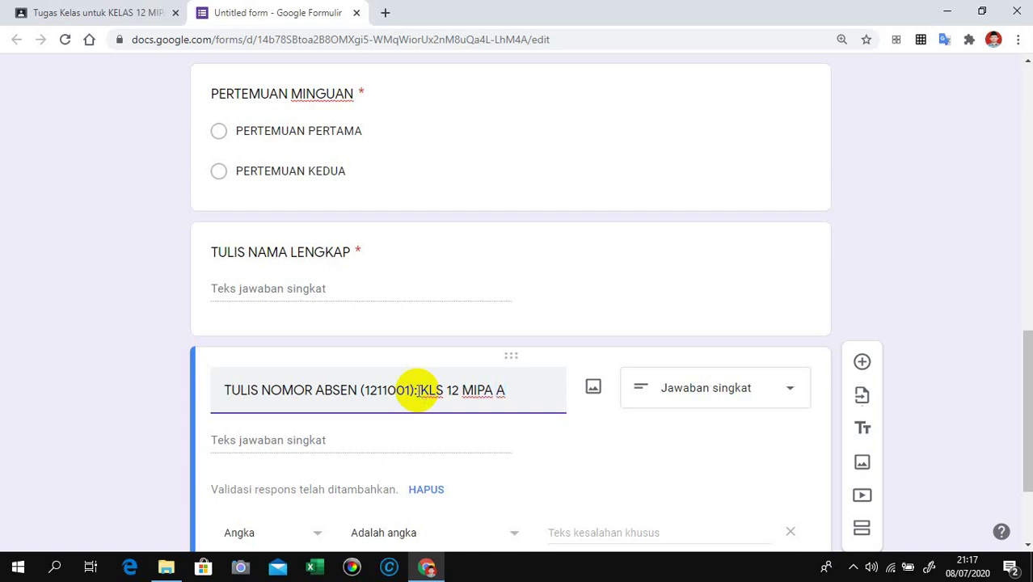
text( NOMOR )
text(00)
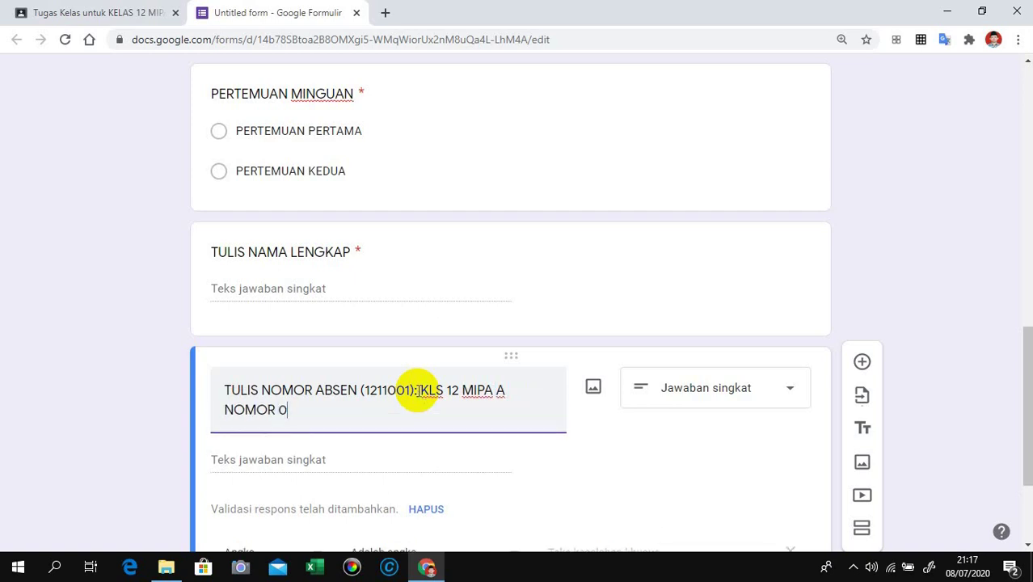
key(BackSpace)
key(BackSpace)
text(001)
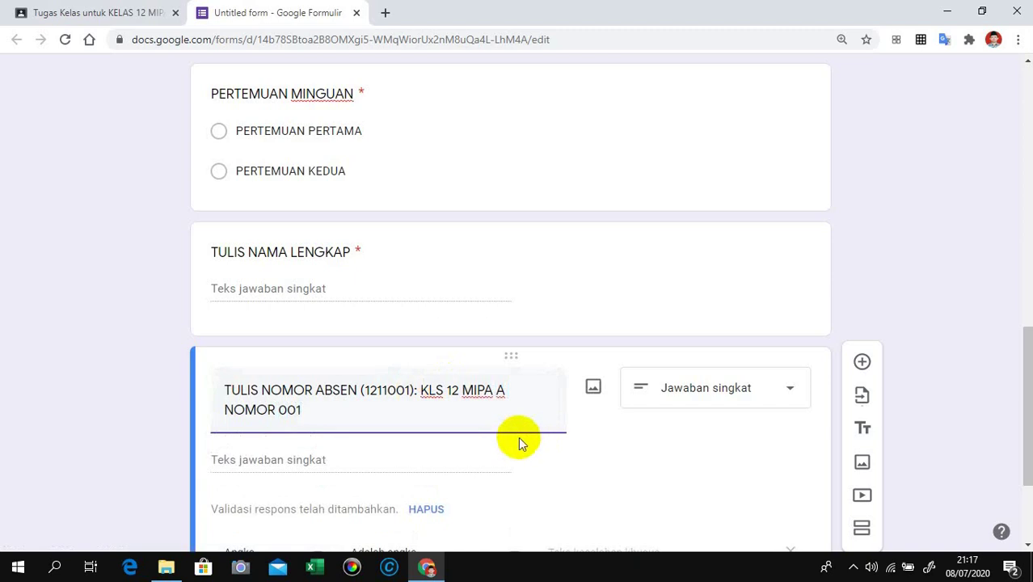
Add a question titled "PILIH KELAS" below the TULIS NOMOR ABSEN question, with KELAS 12 MIPA A as its first option.
scroll(517, 438, down, 1)
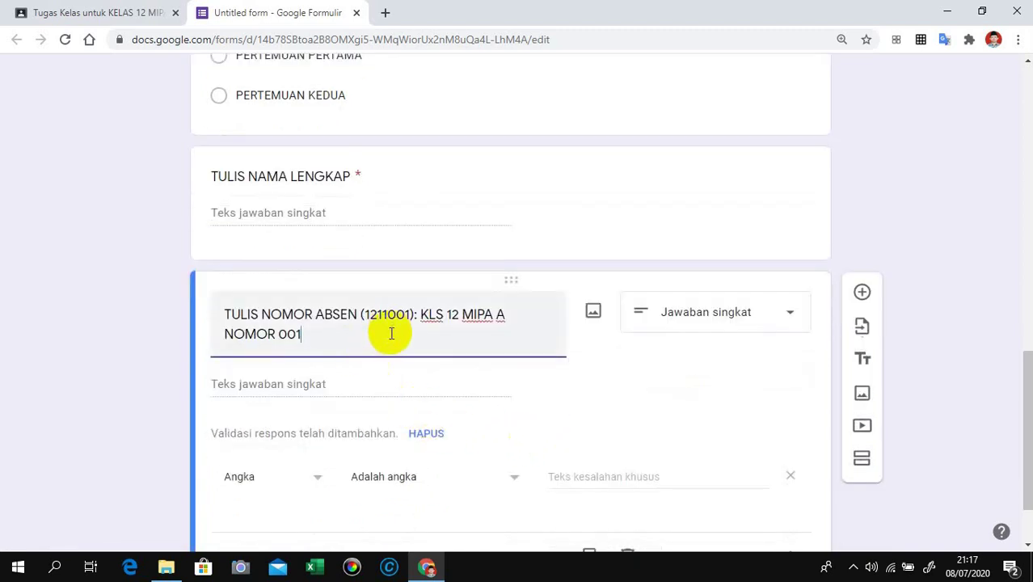
scroll(396, 361, down, 1)
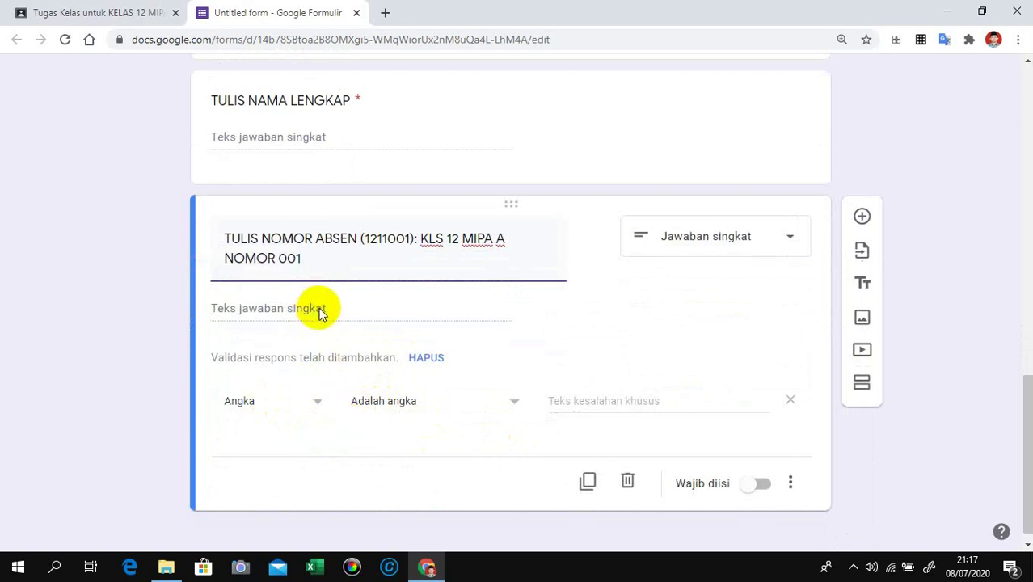
scroll(321, 313, up, 1)
scroll(321, 313, up, 3)
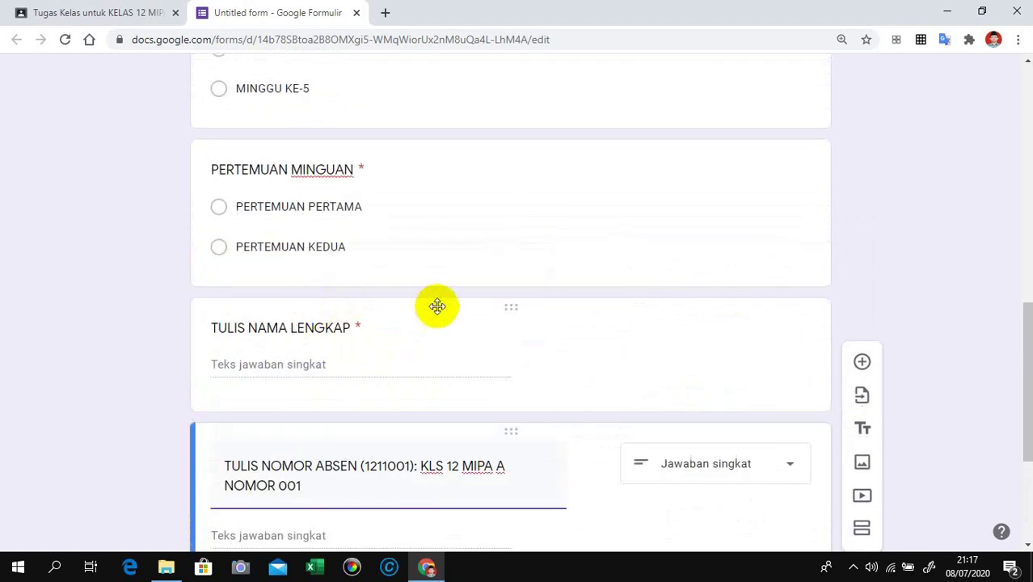
scroll(436, 305, down, 4)
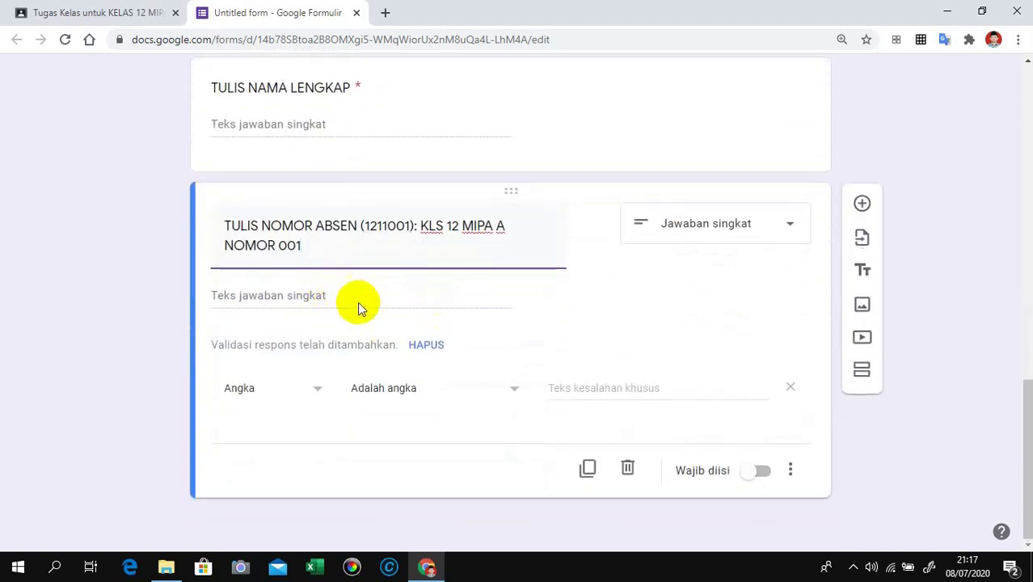
click(862, 207)
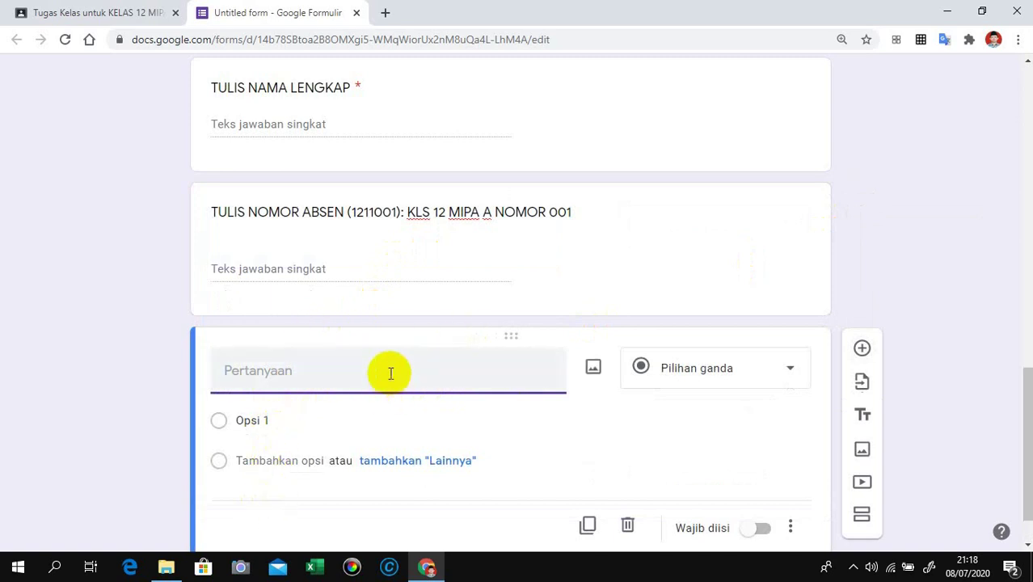
text(KELQA)
key(BackSpace)
key(BackSpace)
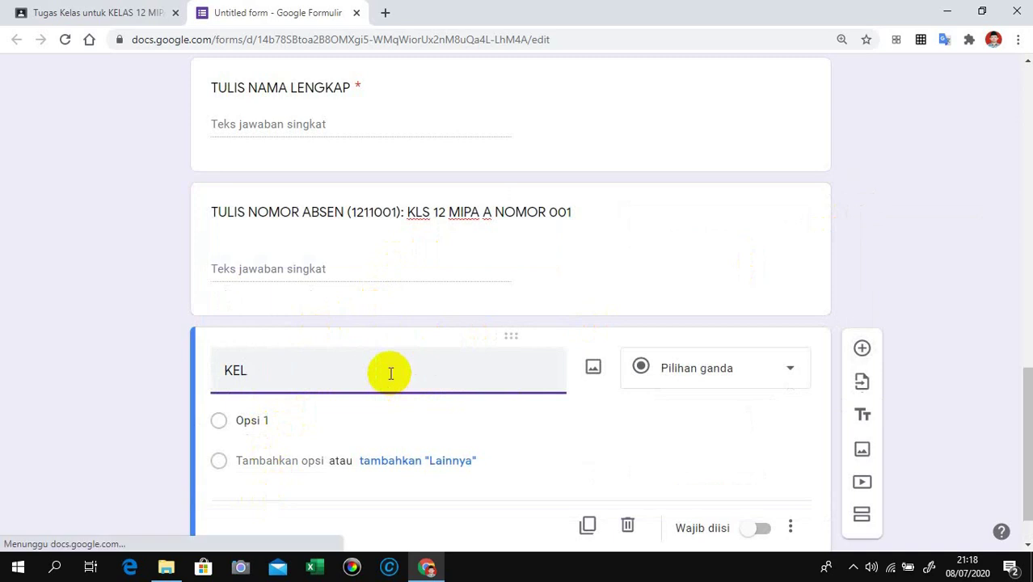
key(BackSpace)
key(BackSpace)
key(BackSpace)
text(PIL)
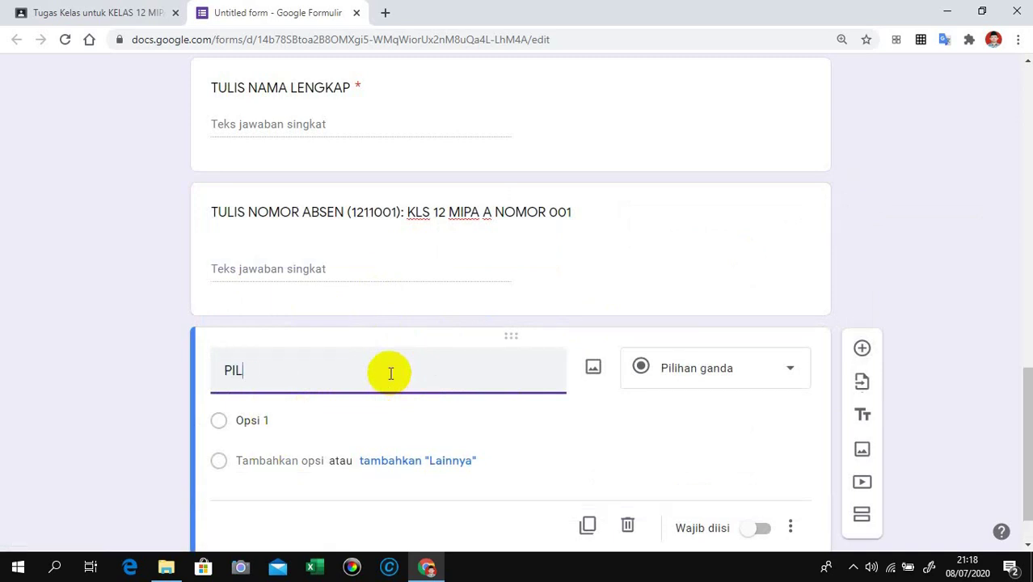
text(IH KELAS)
click(268, 422)
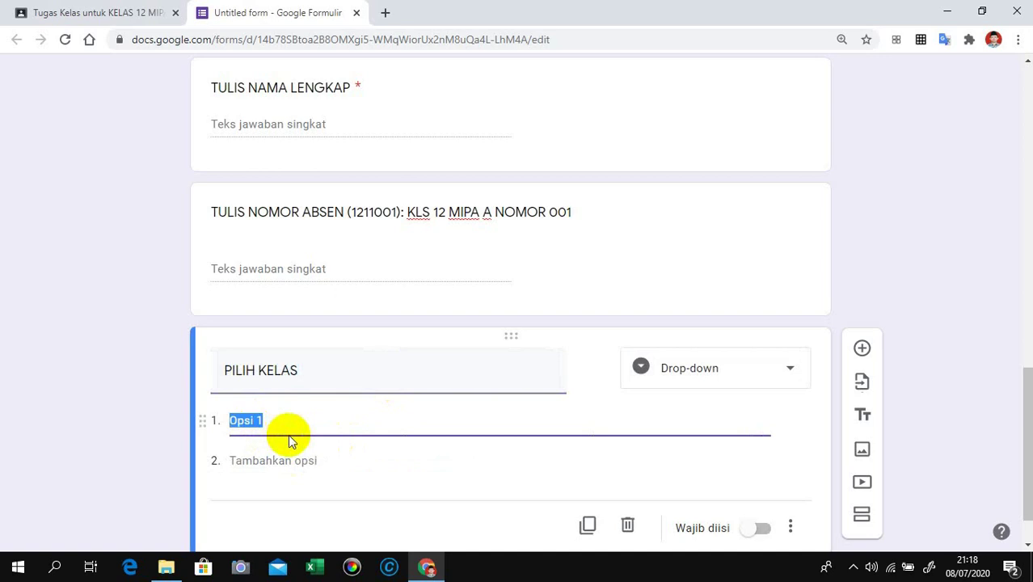
text(KELAS 12 MIPA A)
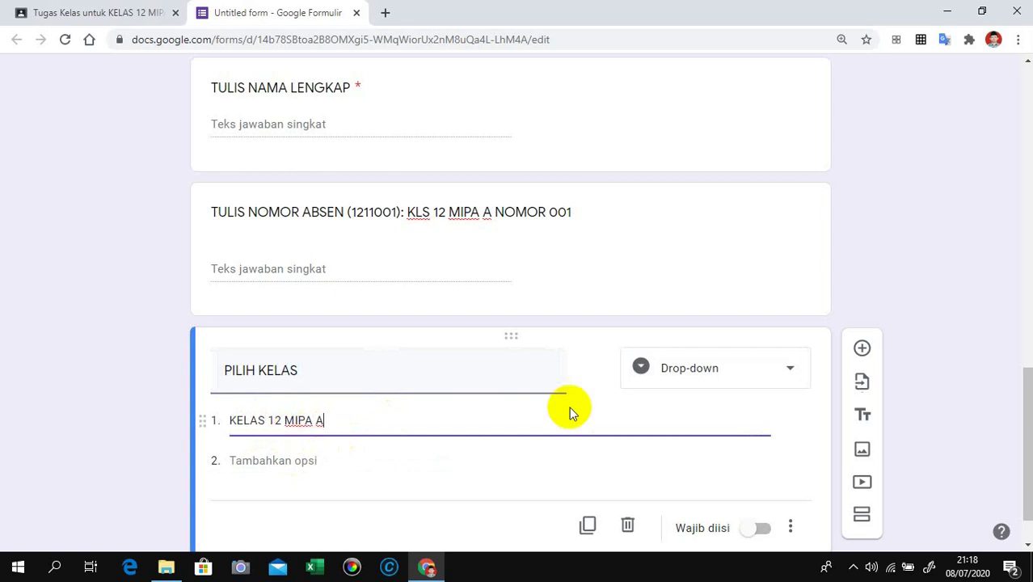
Retitle the PILIH KELAS question as "PILIH PEMINATAN".
scroll(427, 405, down, 1)
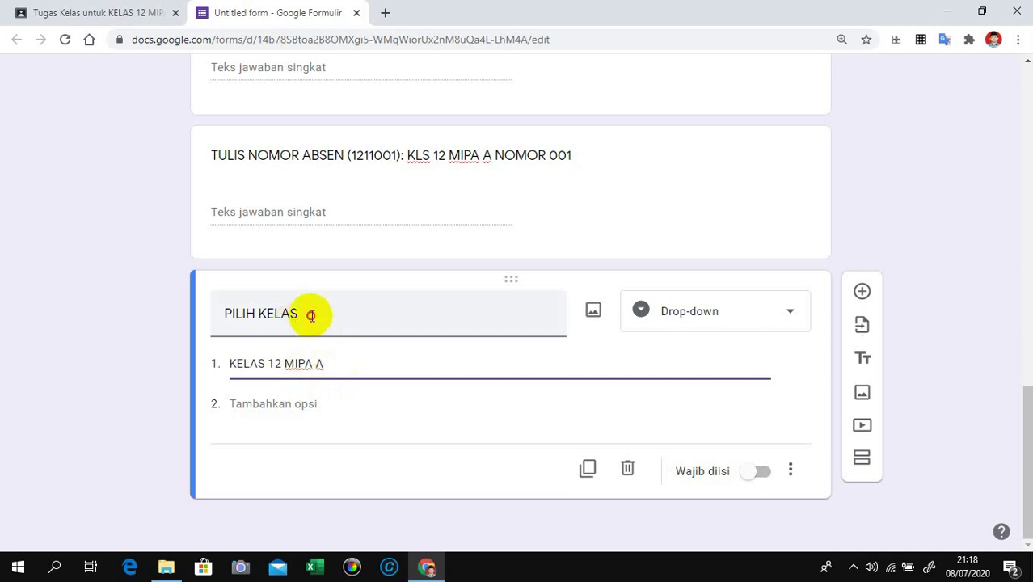
drag(315, 313, 226, 314)
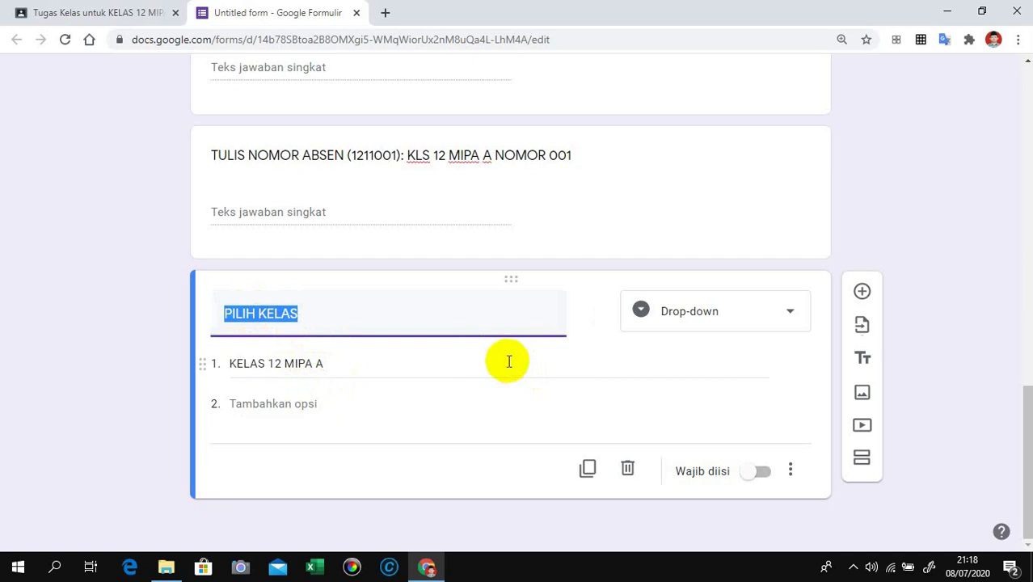
text(PEMI)
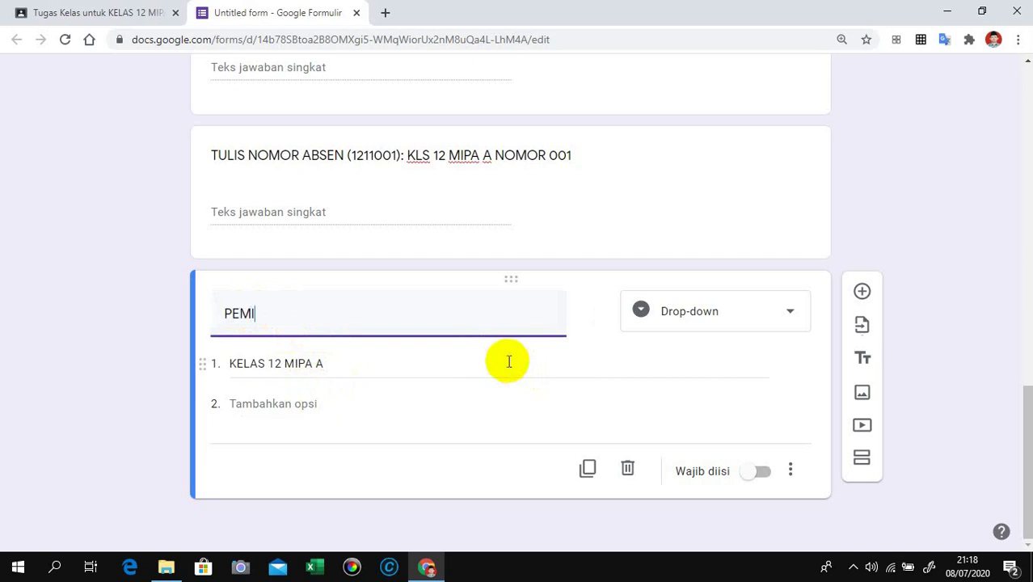
key(BackSpace)
key(BackSpace)
key(BackSpace)
key(BackSpace)
text(PILIH PEMI)
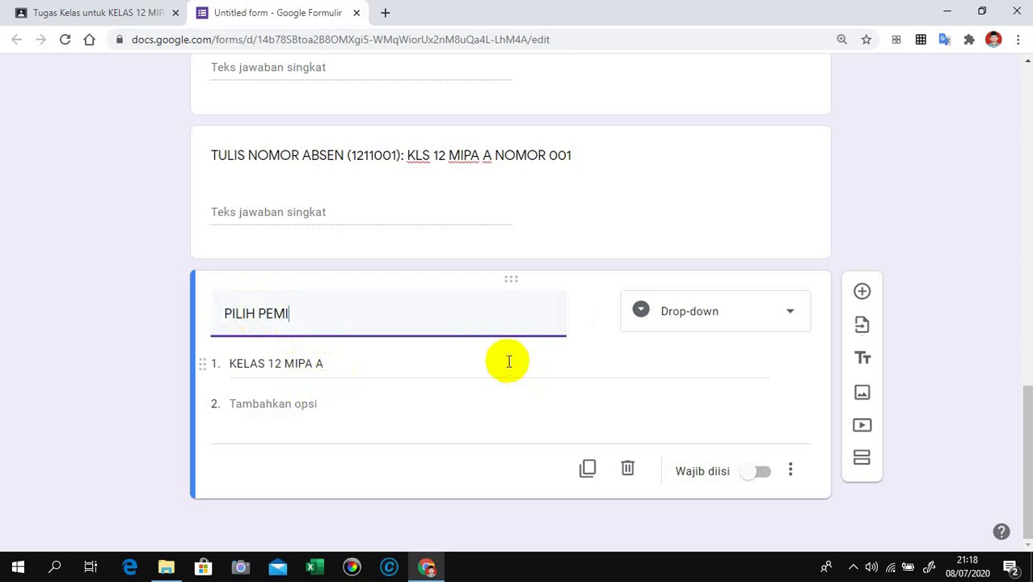
text(NATAN)
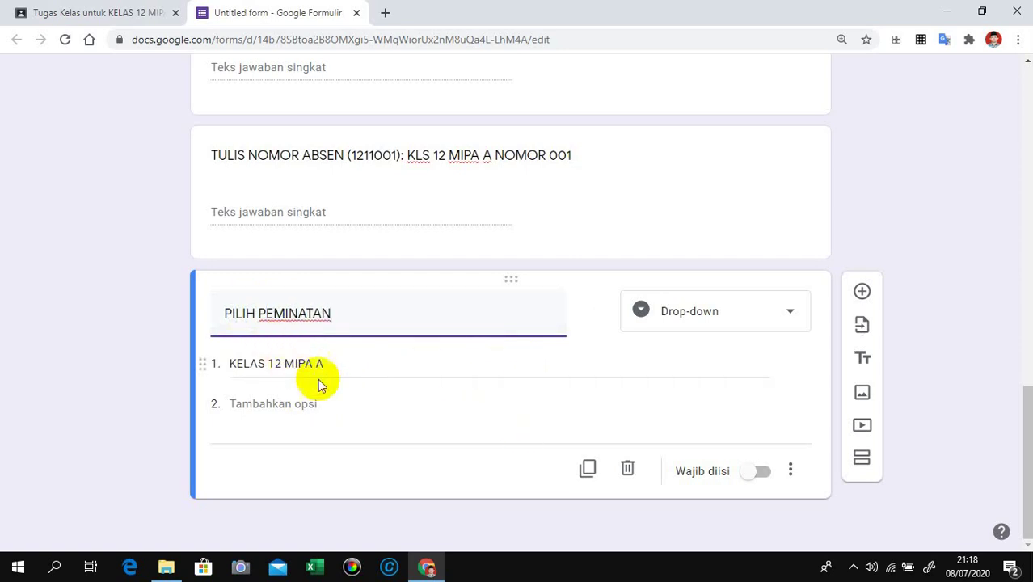
Replace the first option of the PILIH PEMINATAN question with MIPA and add IPS as the second option.
drag(323, 364, 234, 364)
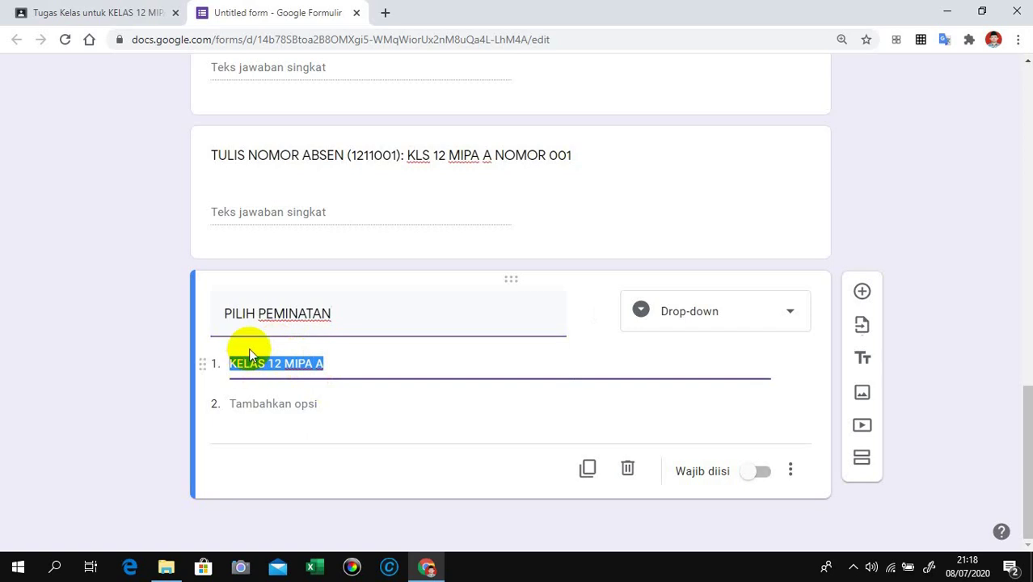
text(MIPA)
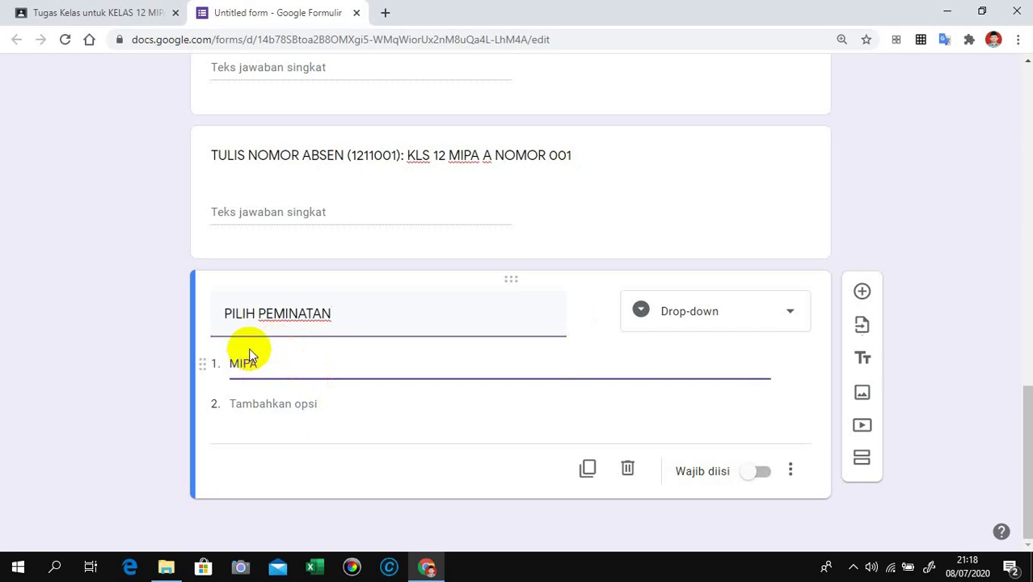
click(267, 404)
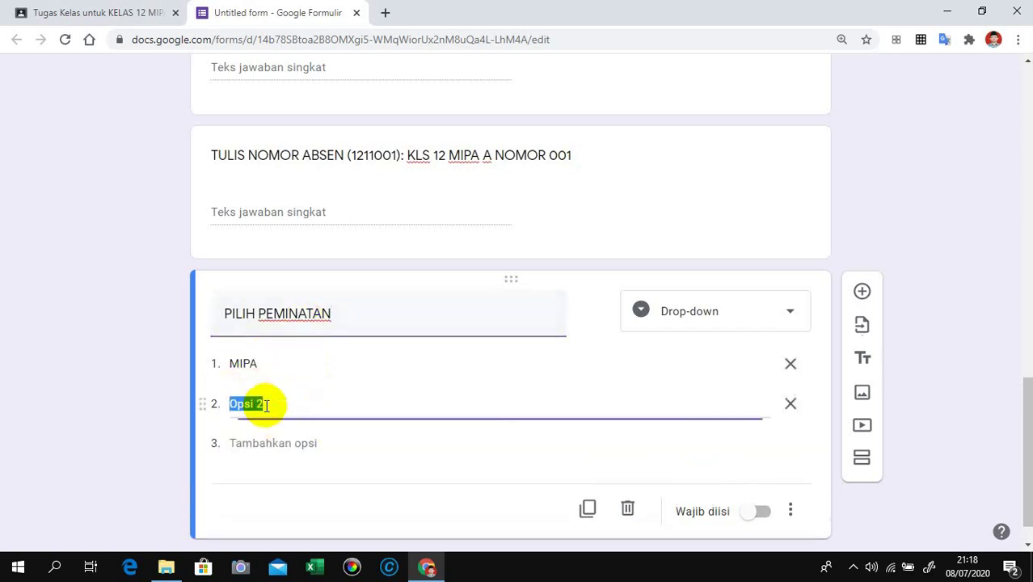
text(IPS)
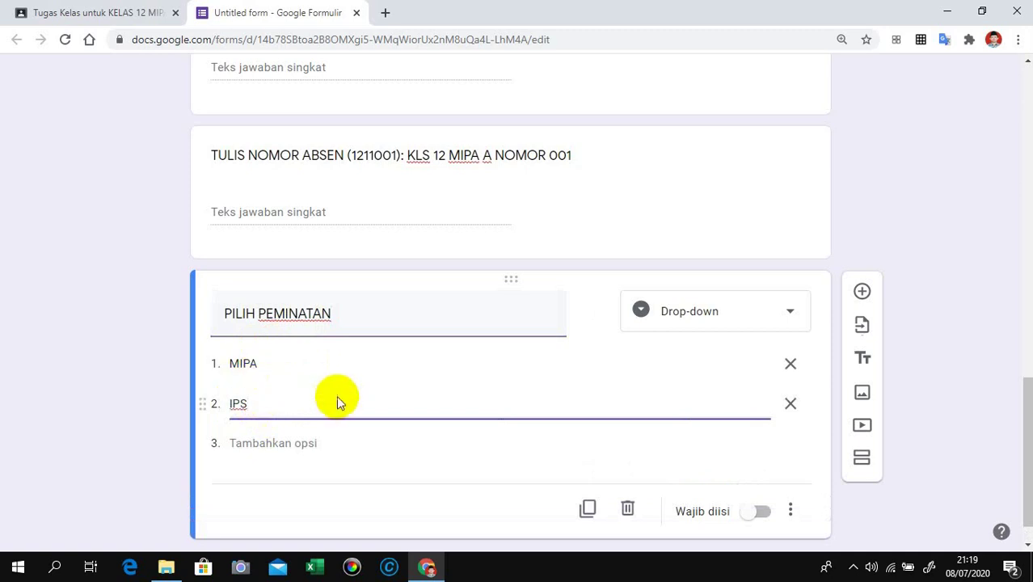
Change the PILIH PEMINATAN question from a drop-down to multiple choice (Pilihan ganda).
scroll(321, 389, down, 1)
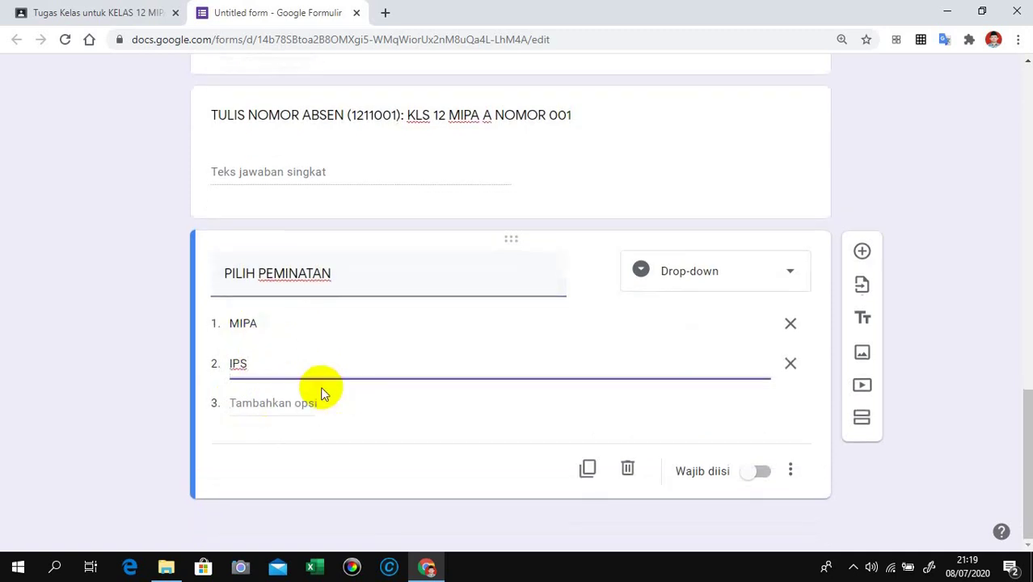
scroll(326, 375, up, 2)
scroll(326, 375, down, 2)
scroll(325, 376, up, 2)
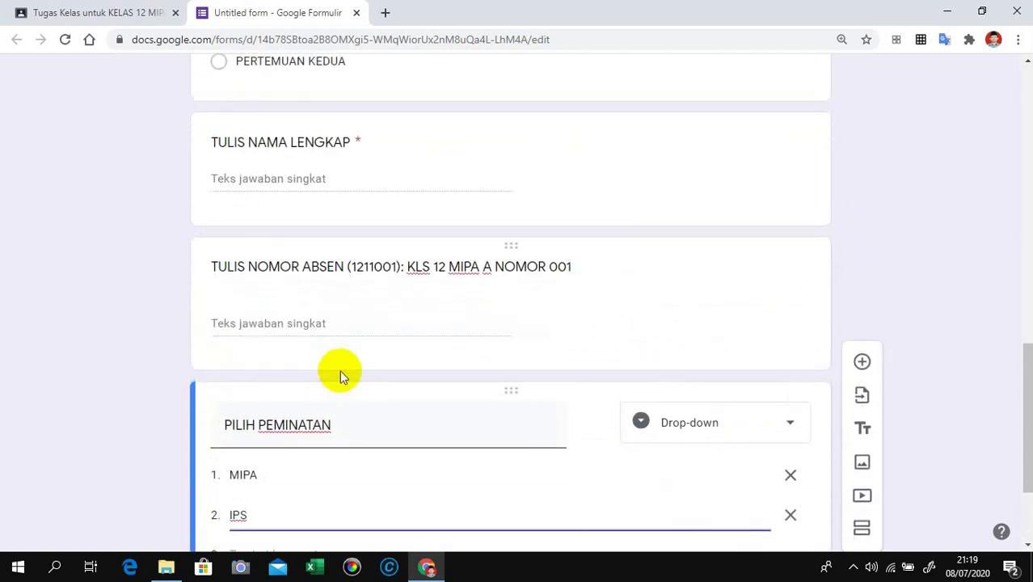
scroll(339, 374, down, 2)
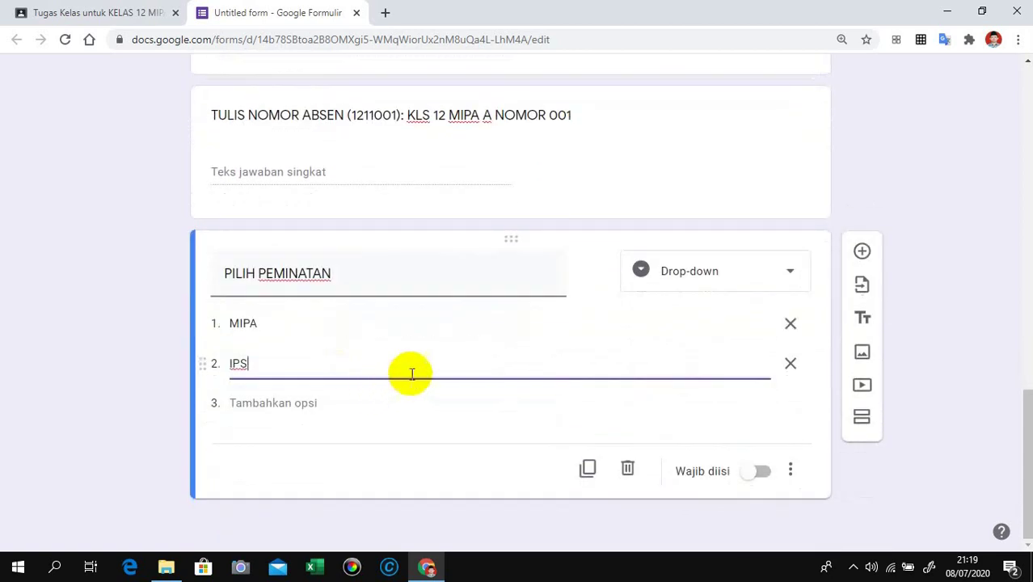
click(792, 275)
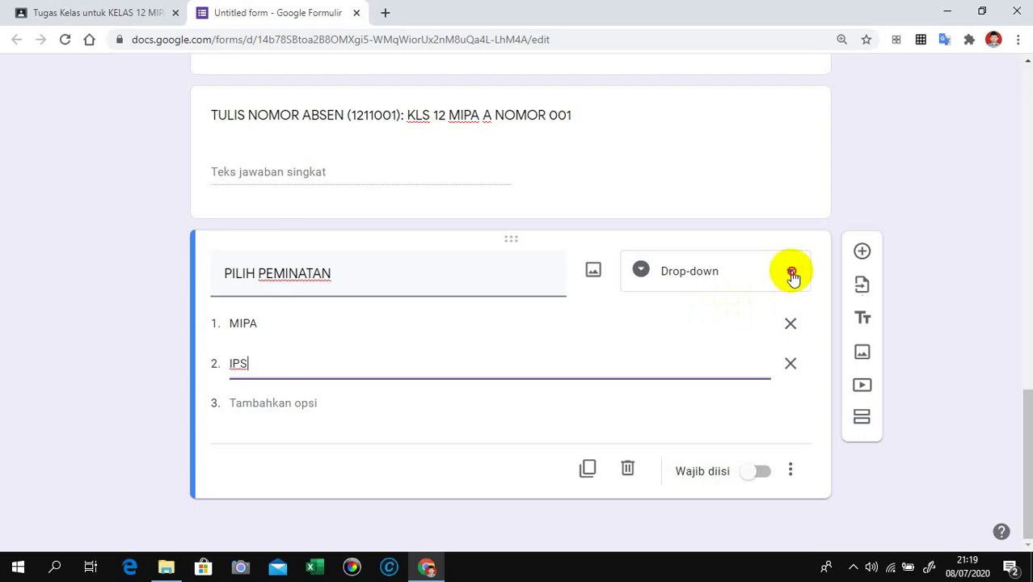
click(718, 197)
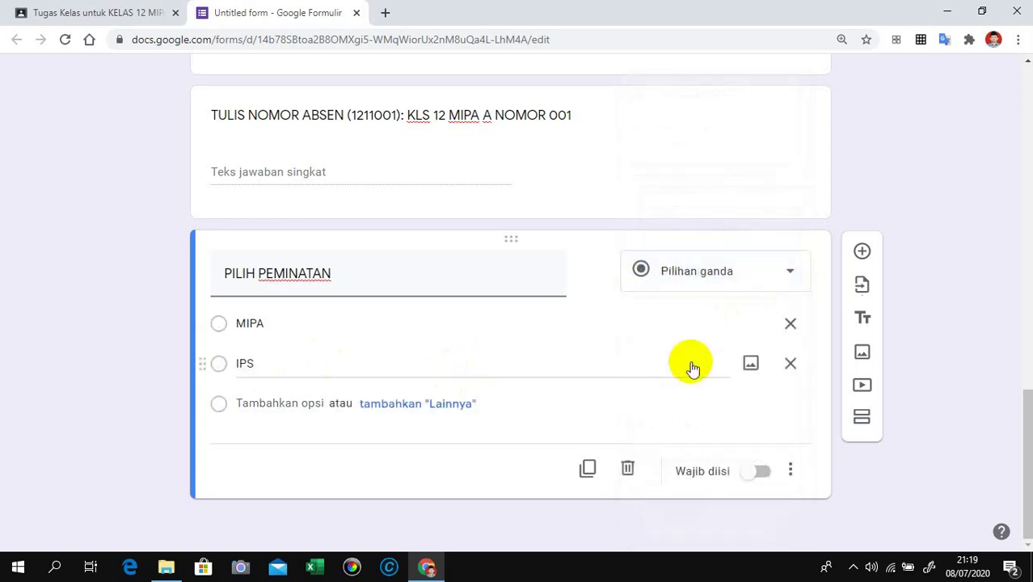
click(791, 279)
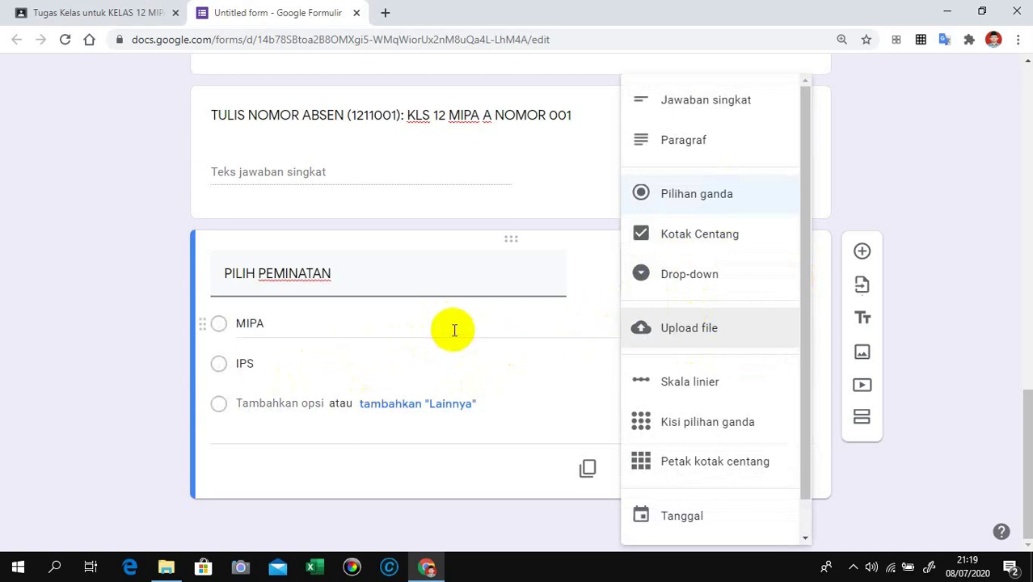
click(460, 278)
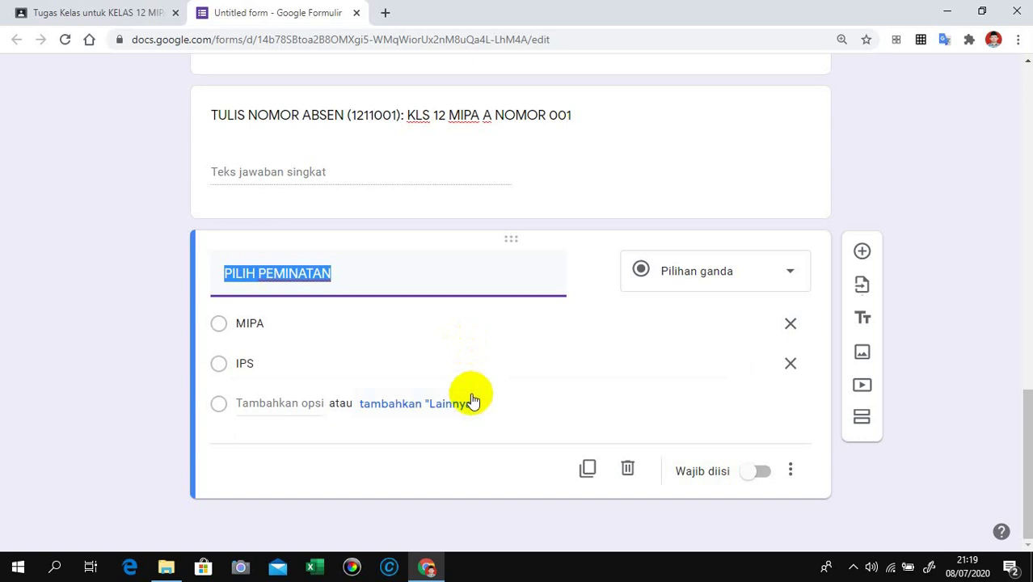
Add a question titled "PILIH KELAS" below the PILIH PEMINATAN question, with 12 A as its first option.
click(862, 253)
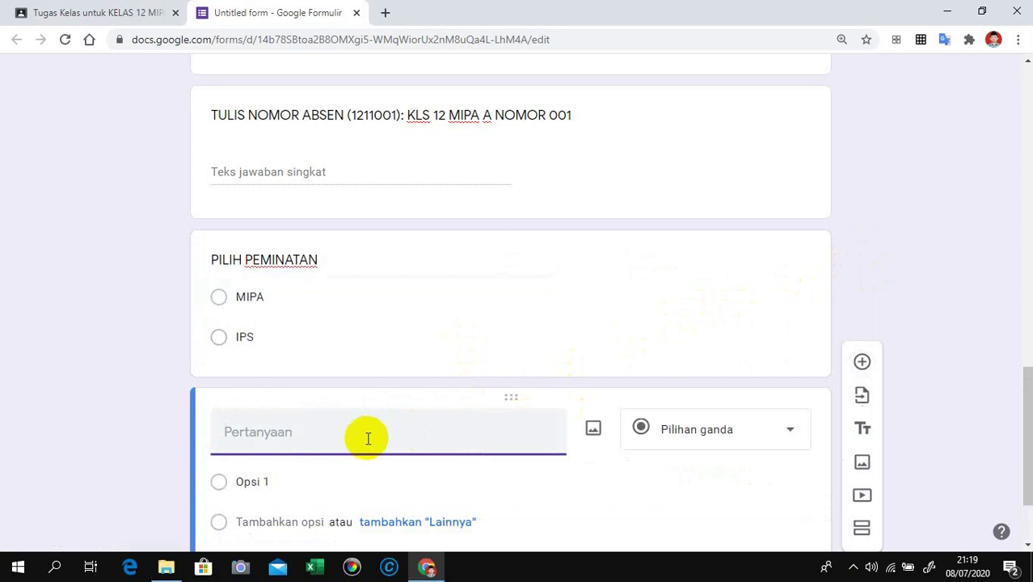
text(PILIH KELAS)
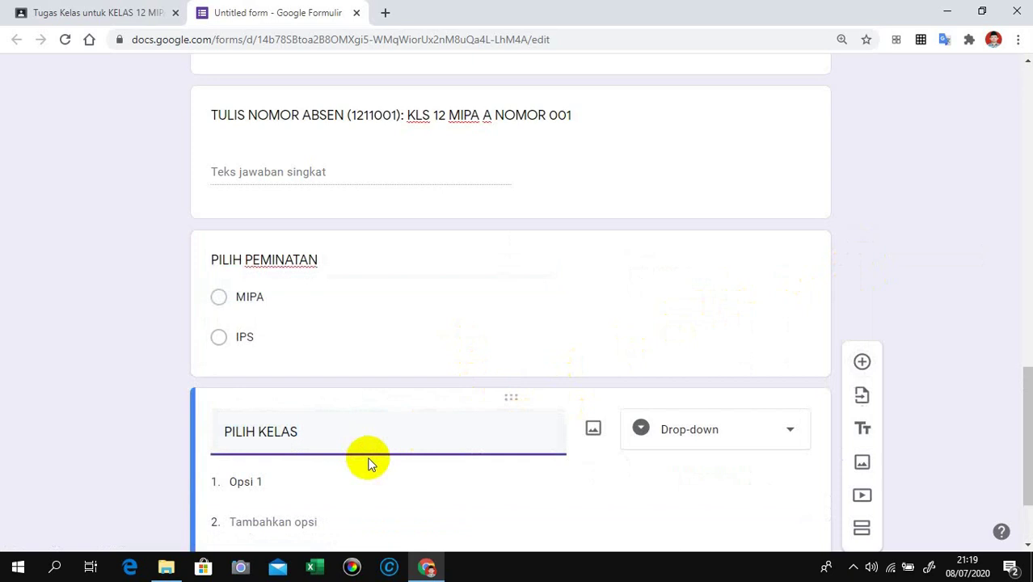
click(284, 364)
text(12 A)
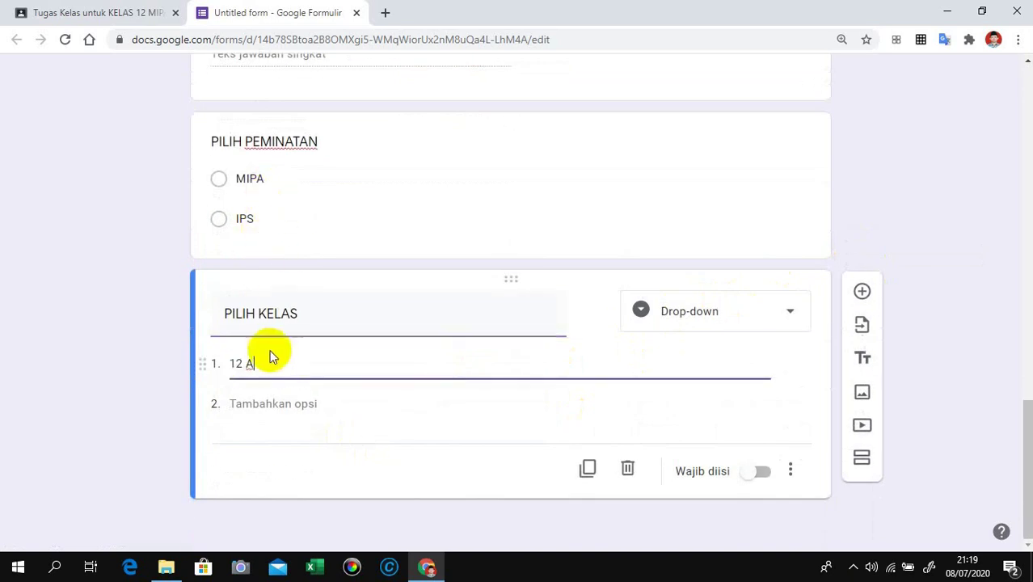
Add 12 B, 12 C and 12 D as further options of the PILIH KELAS question.
click(267, 406)
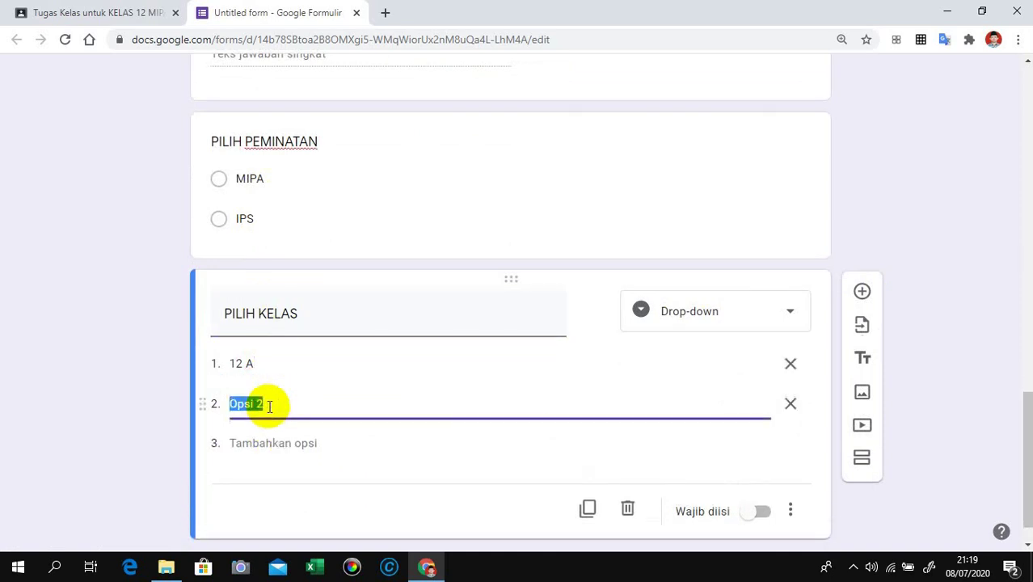
text(12 B)
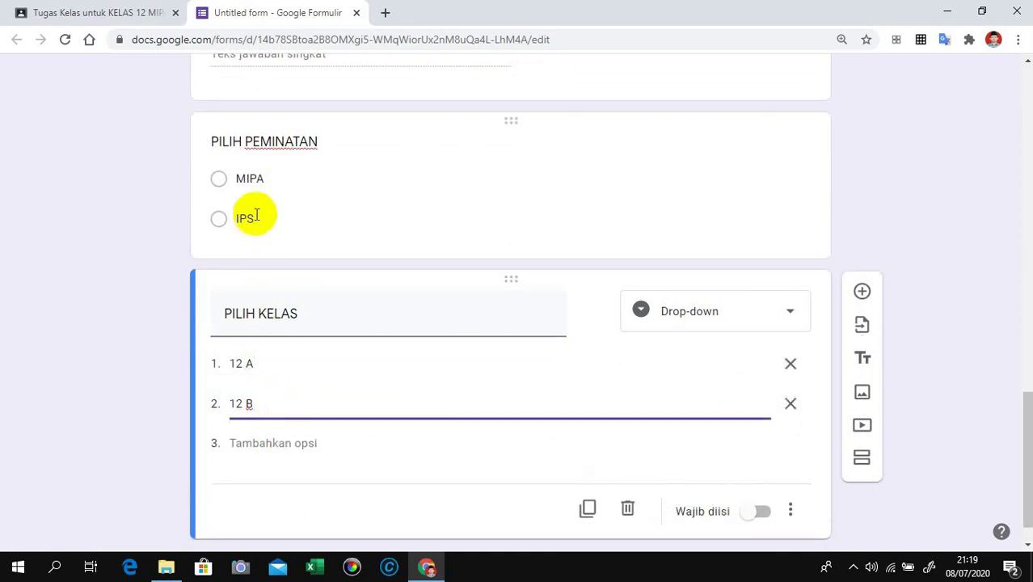
click(253, 443)
text(12)
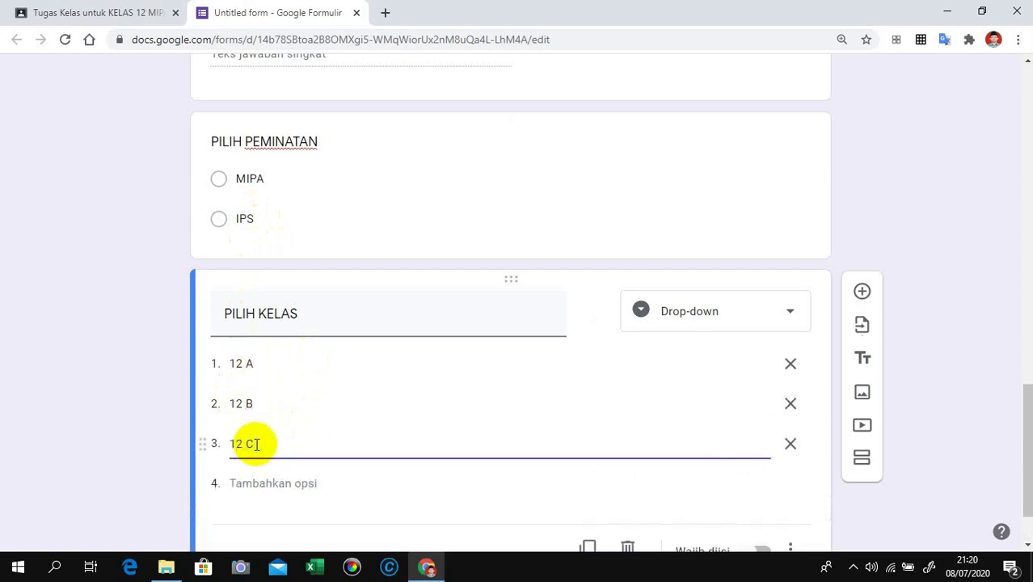
text( C)
click(260, 483)
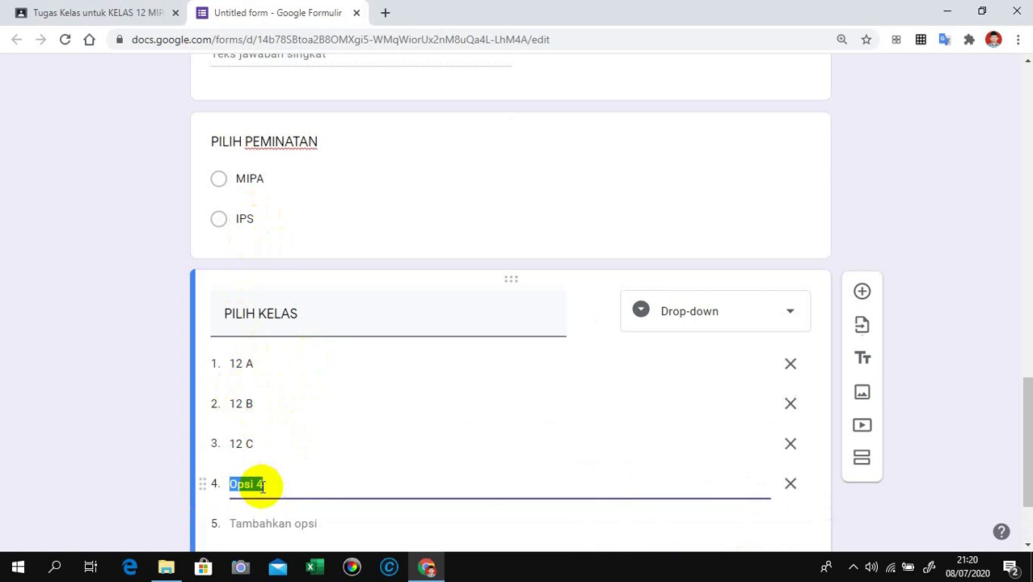
text(12 B)
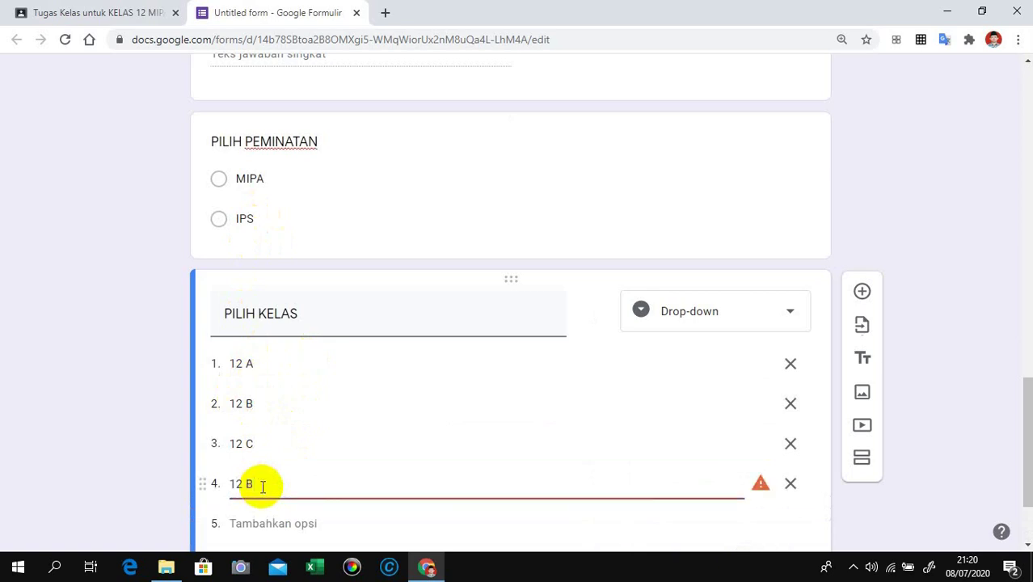
key(BackSpace)
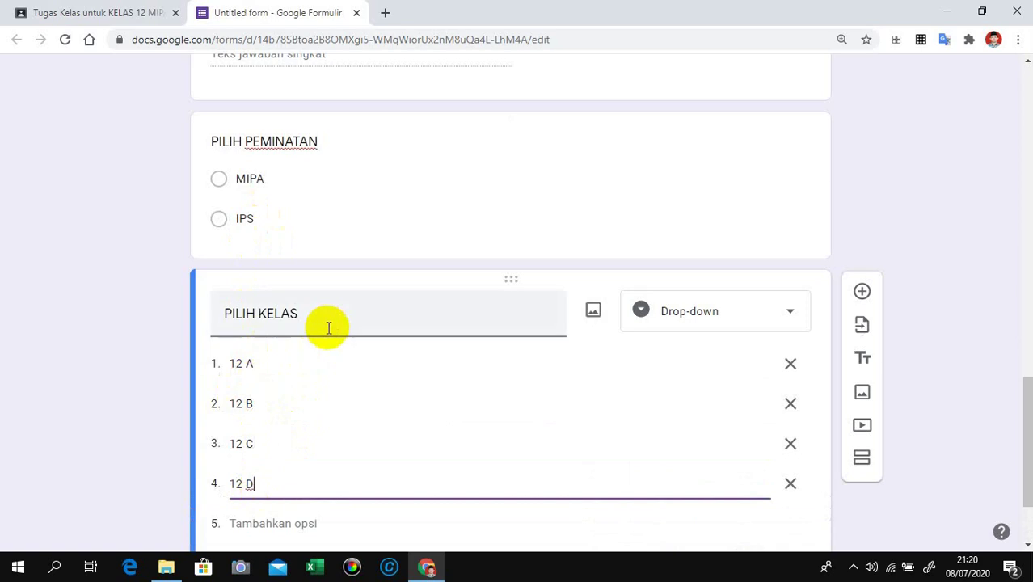
Review the form's questions from PERTEMUAN MINGUAN down to the PILIH KELAS options.
scroll(323, 457, down, 3)
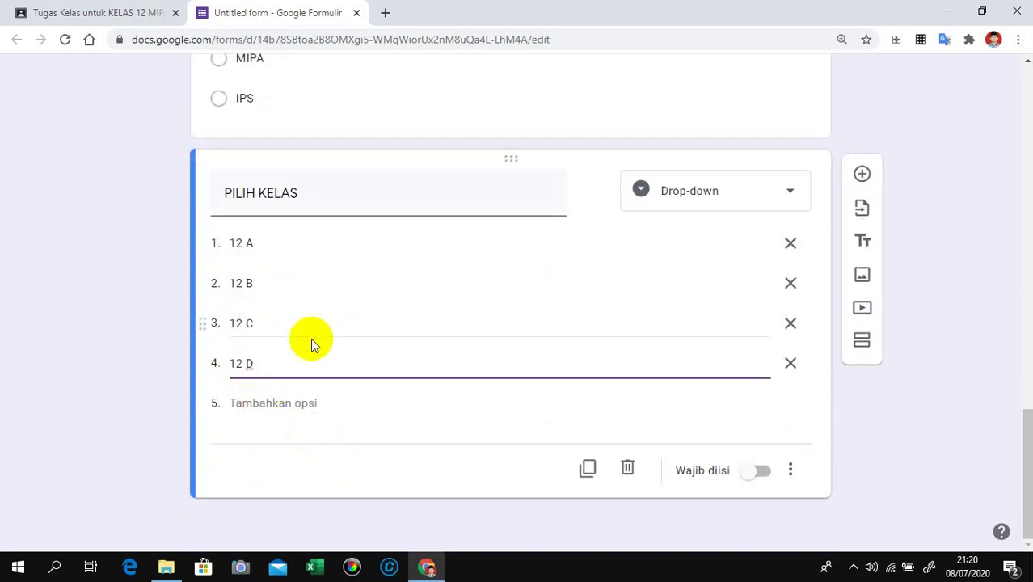
scroll(318, 313, up, 3)
scroll(318, 314, up, 1)
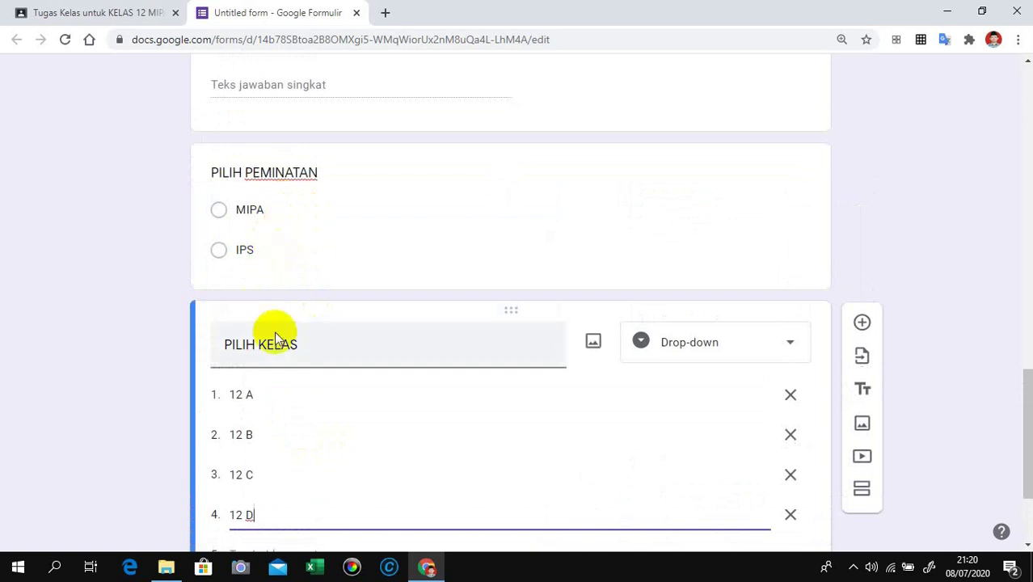
scroll(347, 245, down, 2)
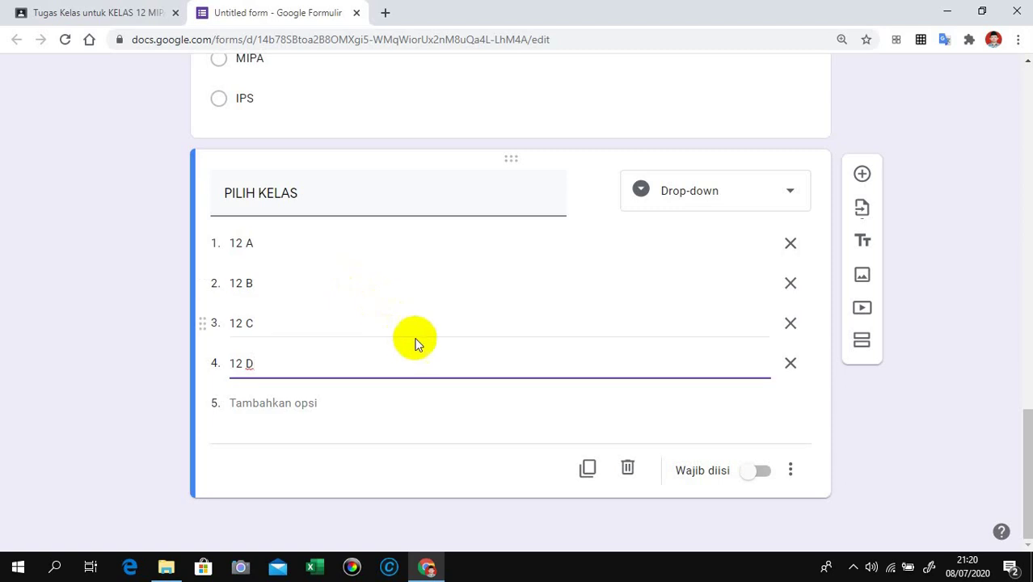
scroll(408, 335, up, 4)
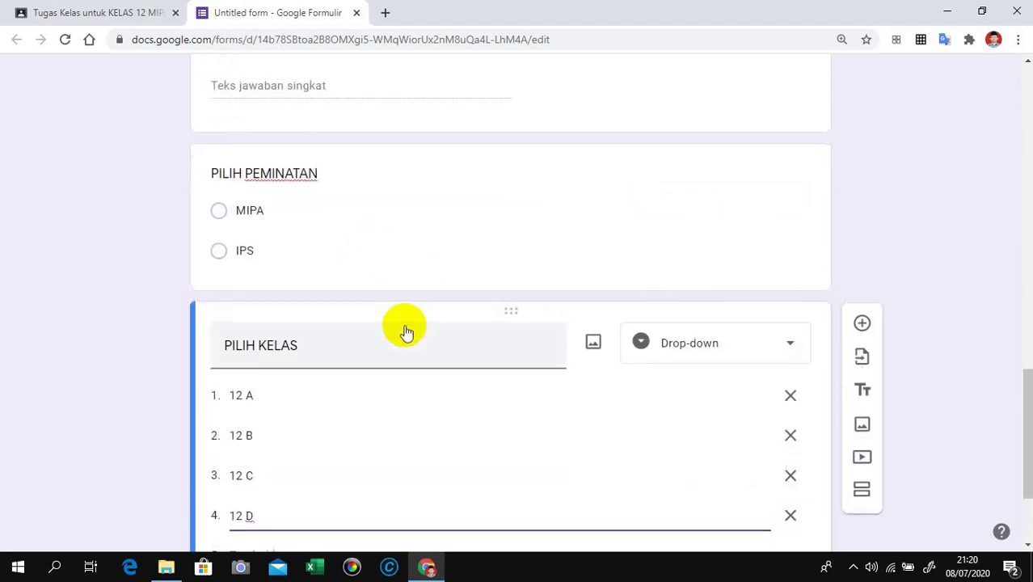
scroll(406, 331, up, 2)
scroll(406, 329, up, 2)
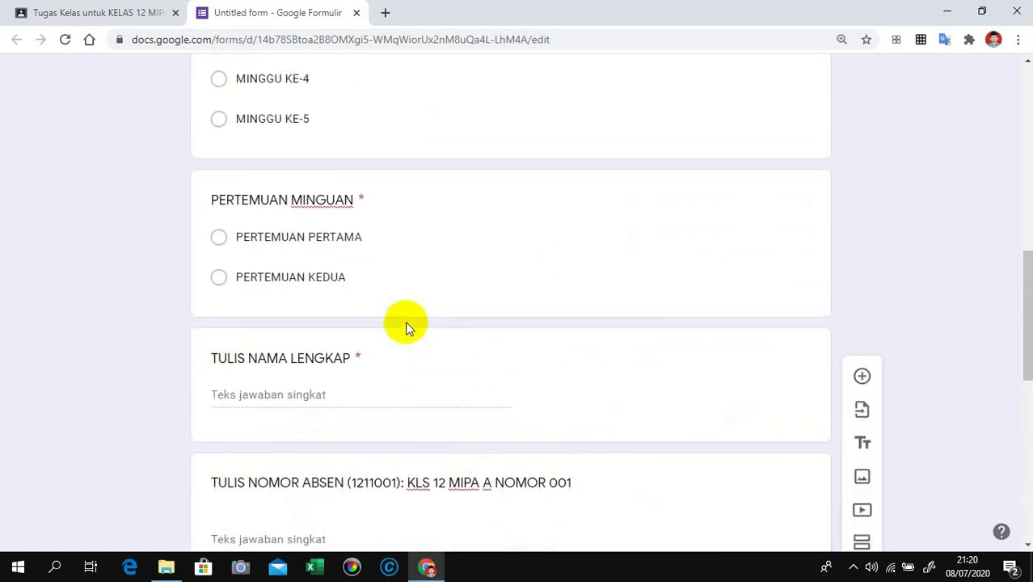
scroll(406, 328, down, 2)
scroll(405, 321, down, 2)
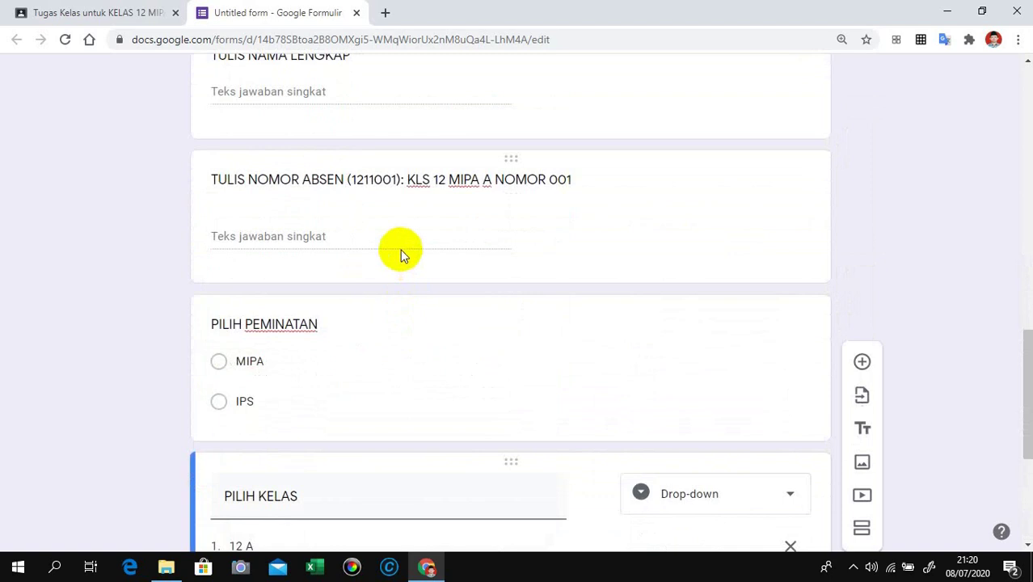
scroll(400, 242, down, 2)
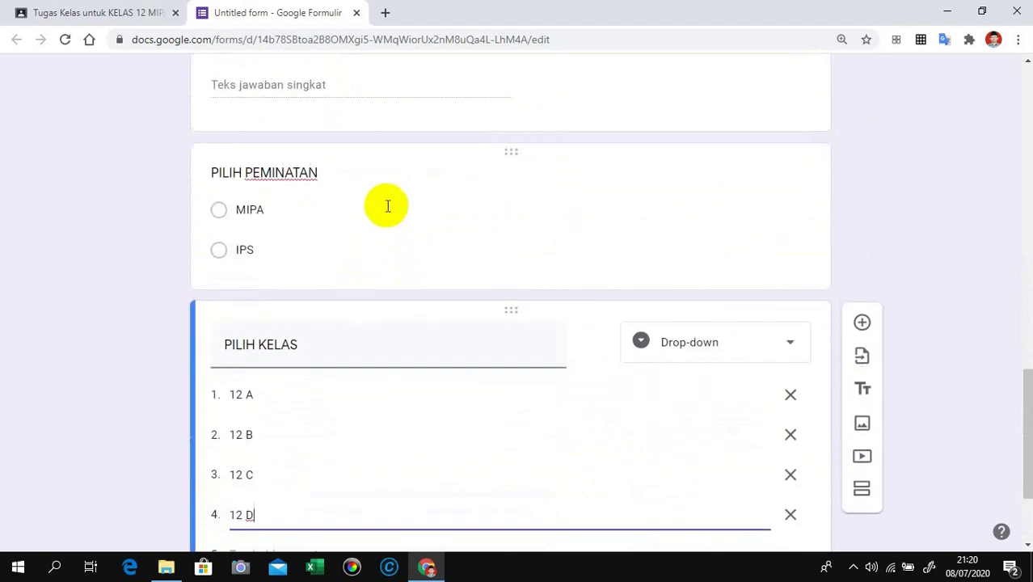
scroll(388, 206, down, 1)
scroll(385, 210, down, 1)
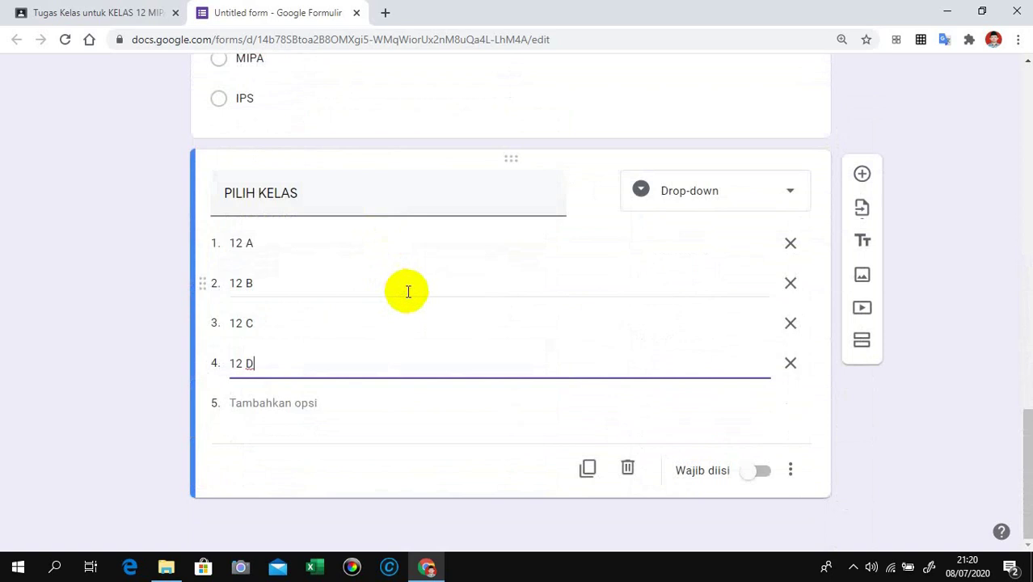
Add a multiple-choice question titled "KEHADIRAN" below the PILIH KELAS question, with HADIR as its first option.
click(859, 177)
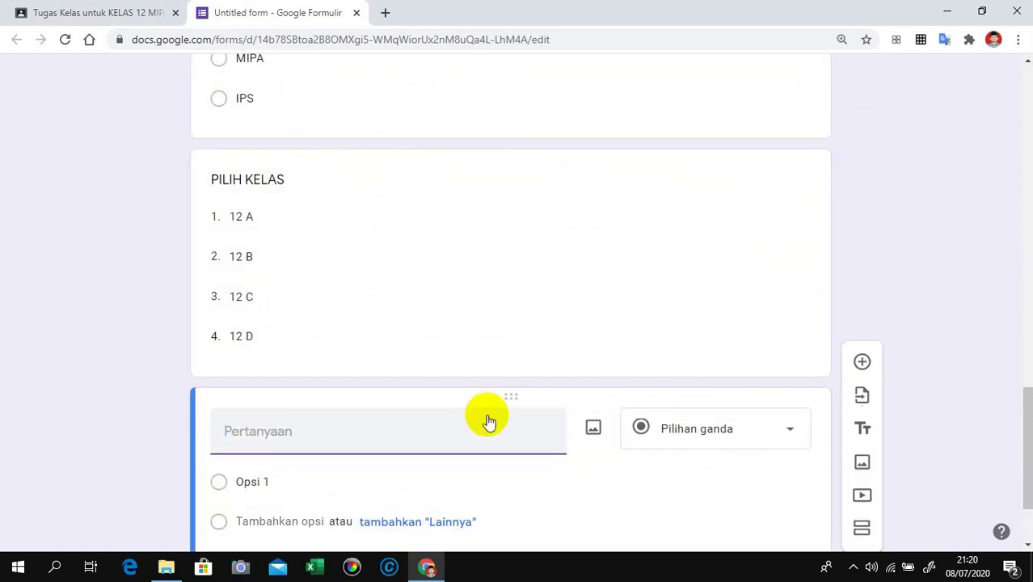
text(KEHADIRAN)
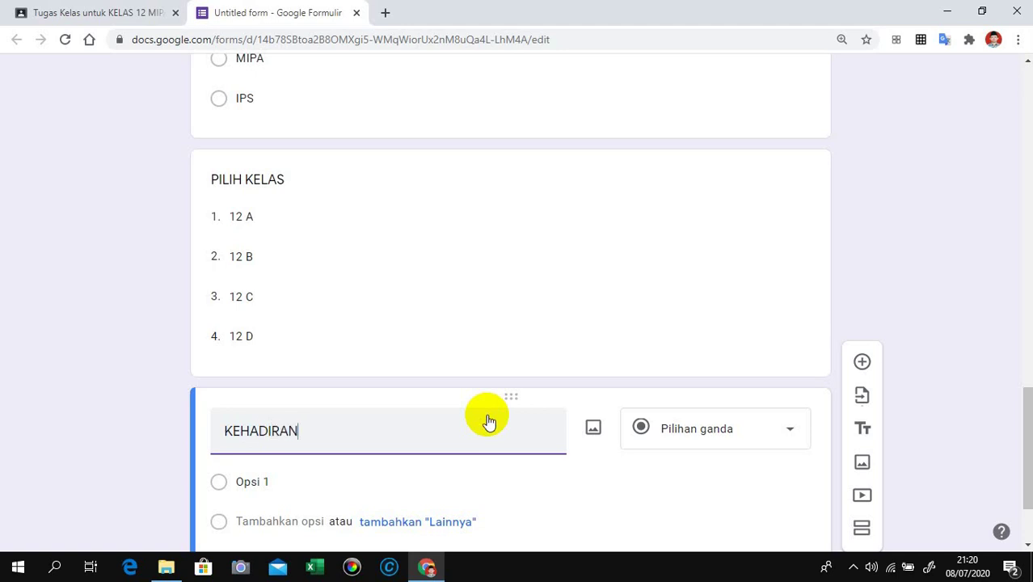
click(302, 483)
text(HAD)
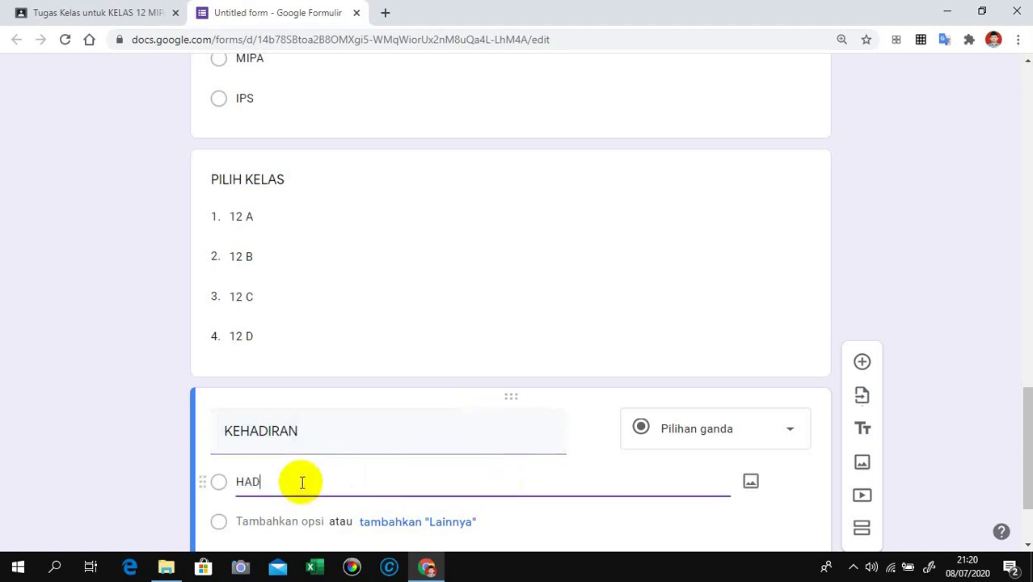
text(IR)
Add IJIN and SAKIT as further options of the KEHADIRAN question and make the question required.
scroll(323, 484, down, 2)
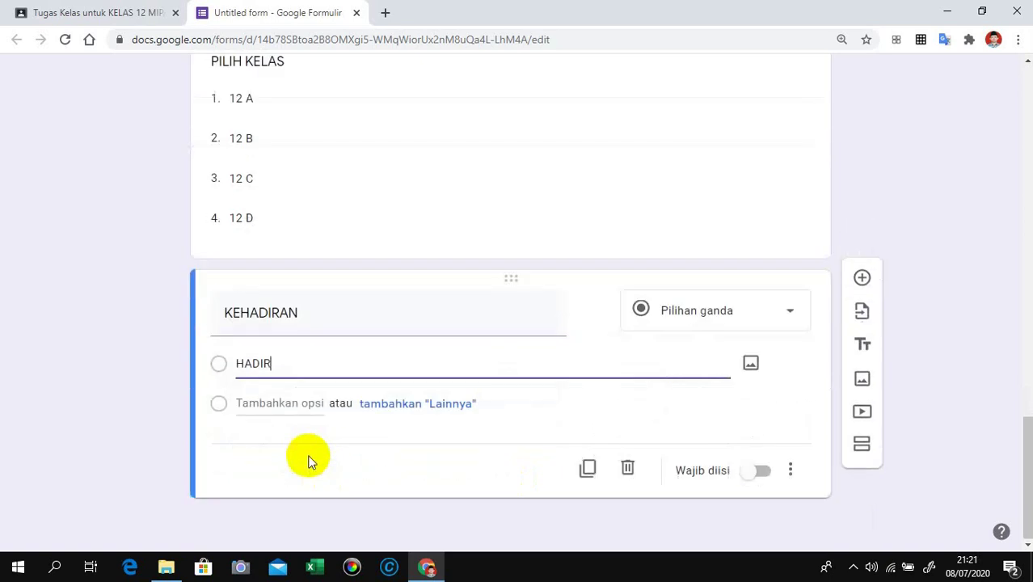
click(279, 402)
text(I)
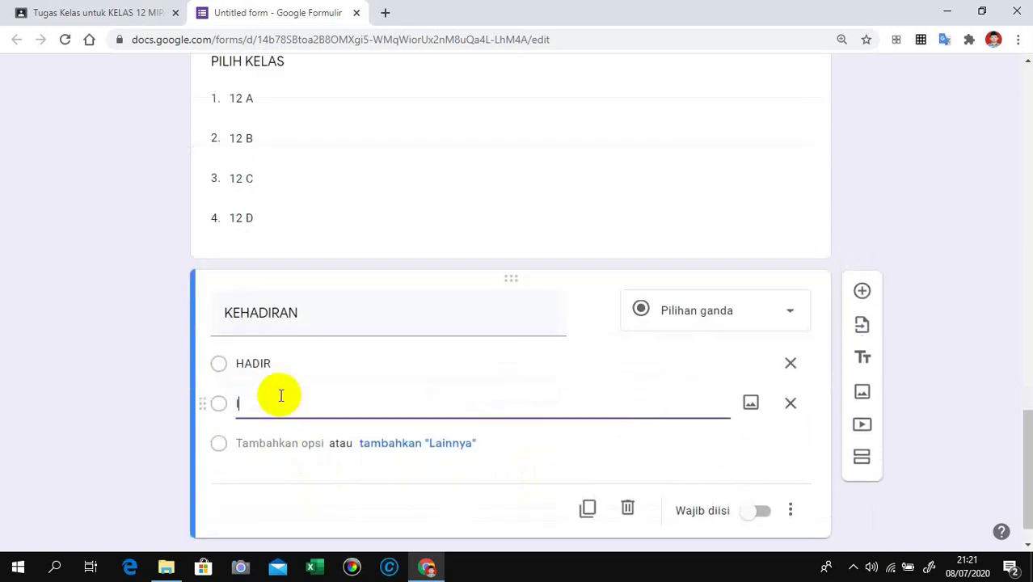
text(JIN)
click(246, 443)
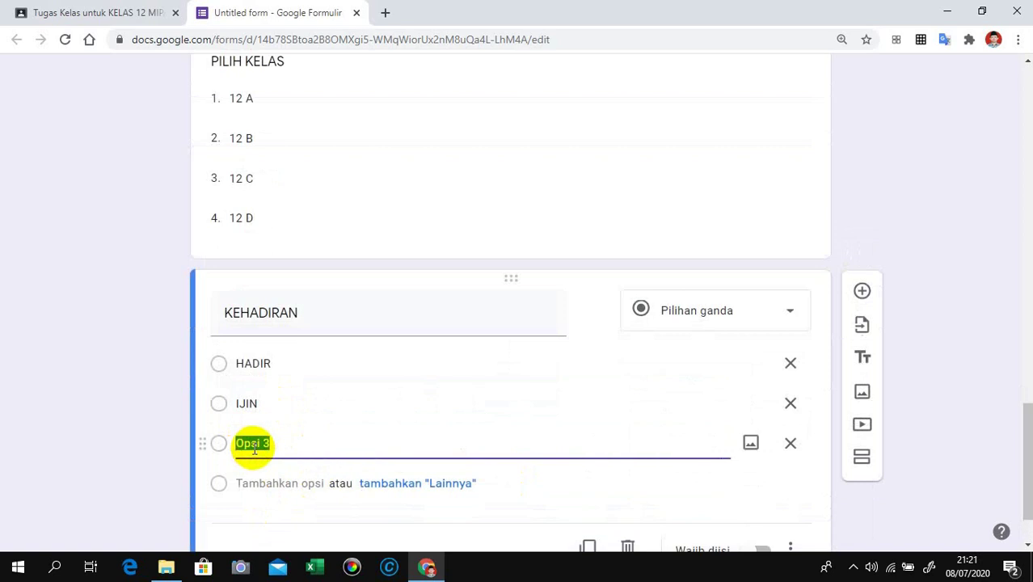
text(SAKIT)
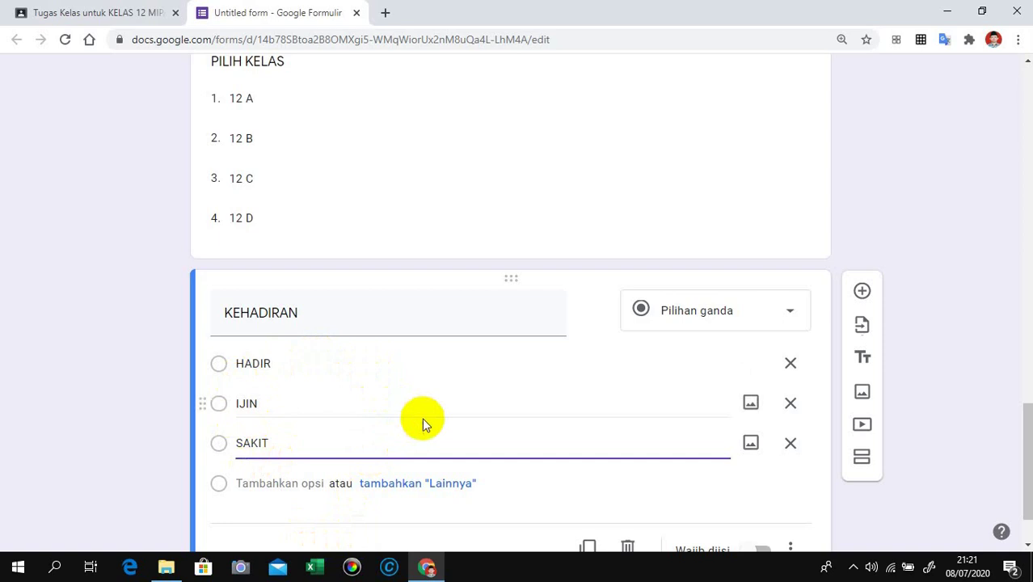
scroll(428, 414, down, 1)
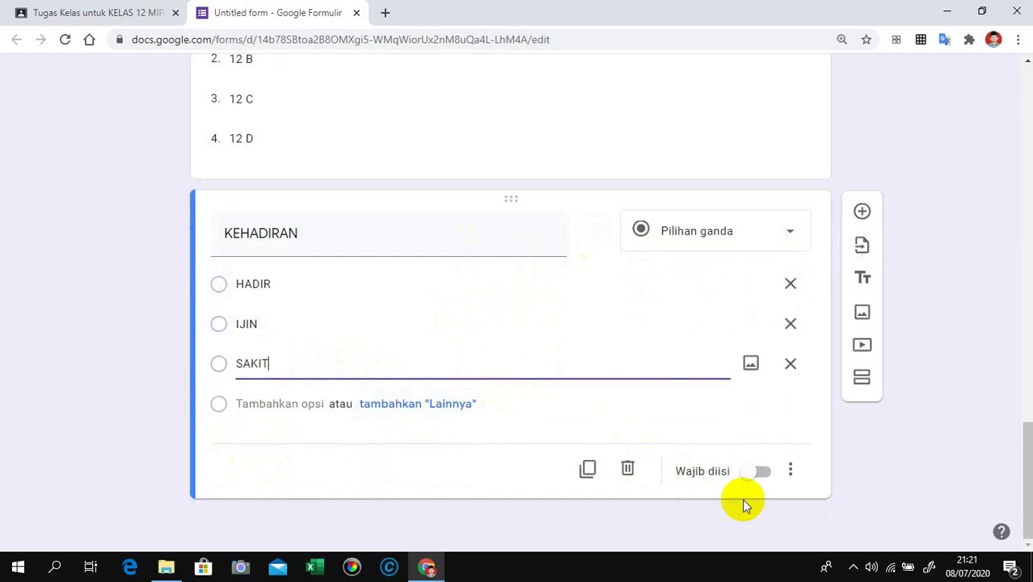
click(765, 475)
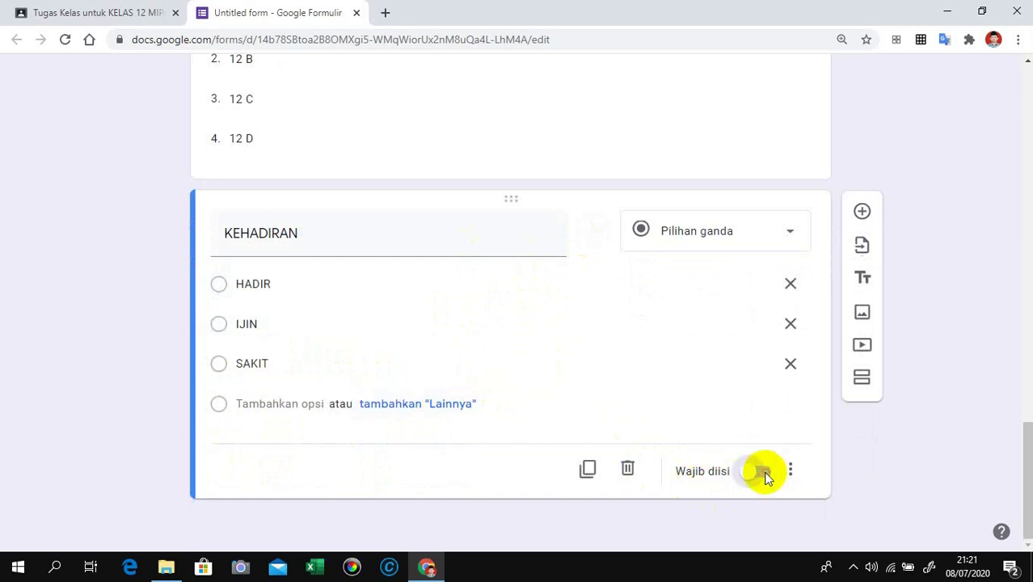
Make the PILIH KELAS and PILIH PEMINATAN questions required.
scroll(646, 224, up, 2)
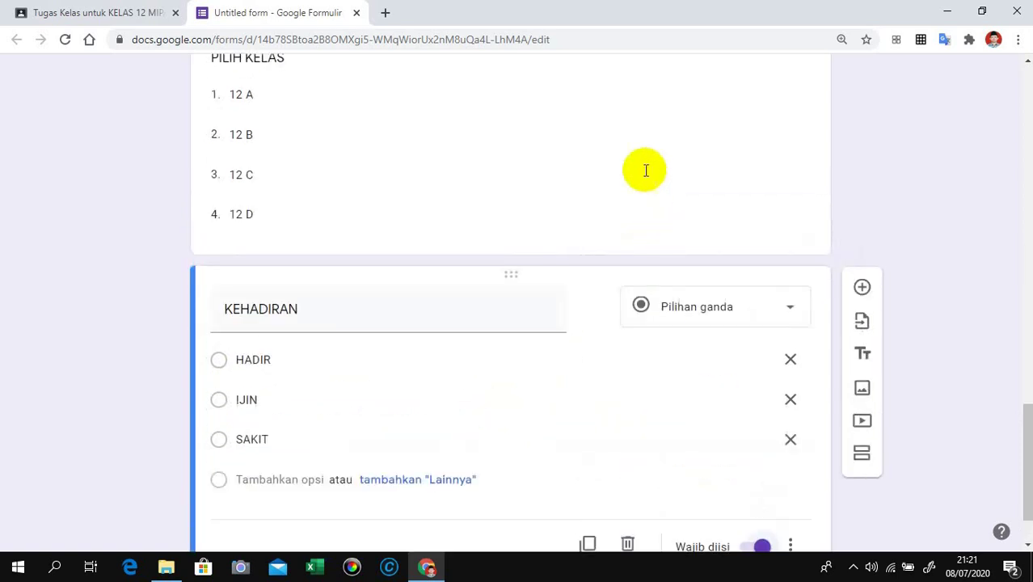
click(642, 138)
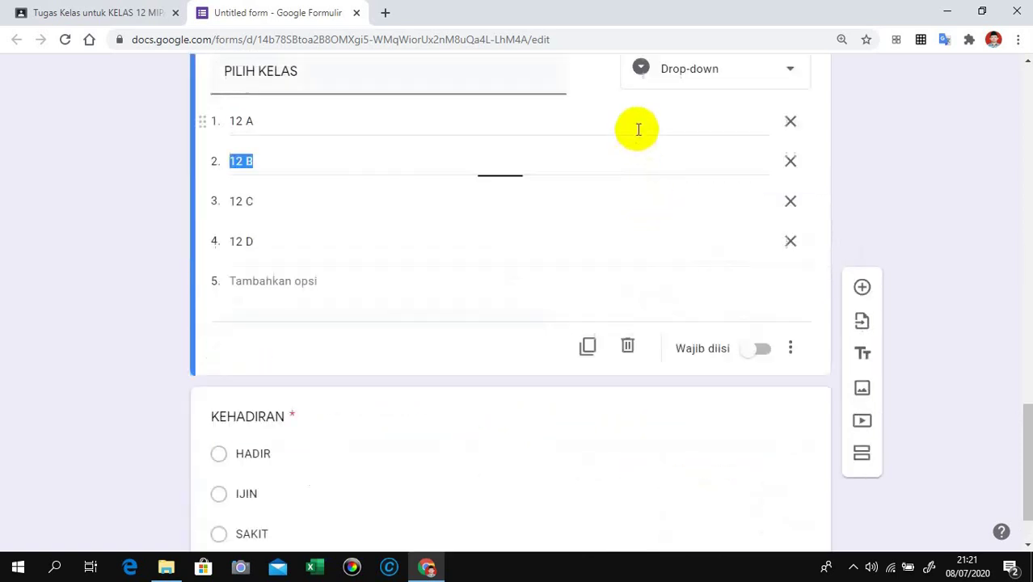
click(763, 350)
scroll(699, 313, up, 5)
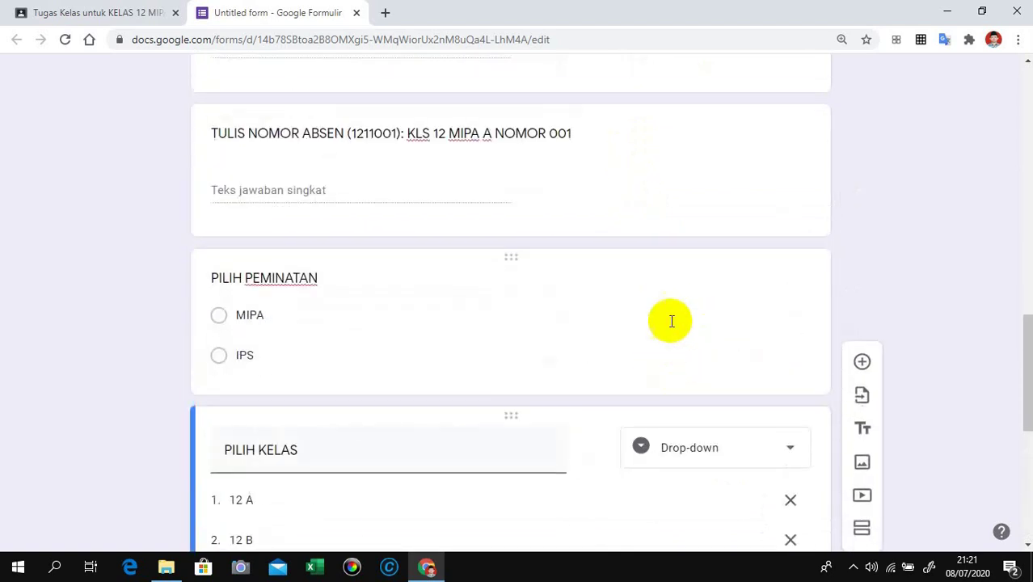
click(671, 320)
click(760, 488)
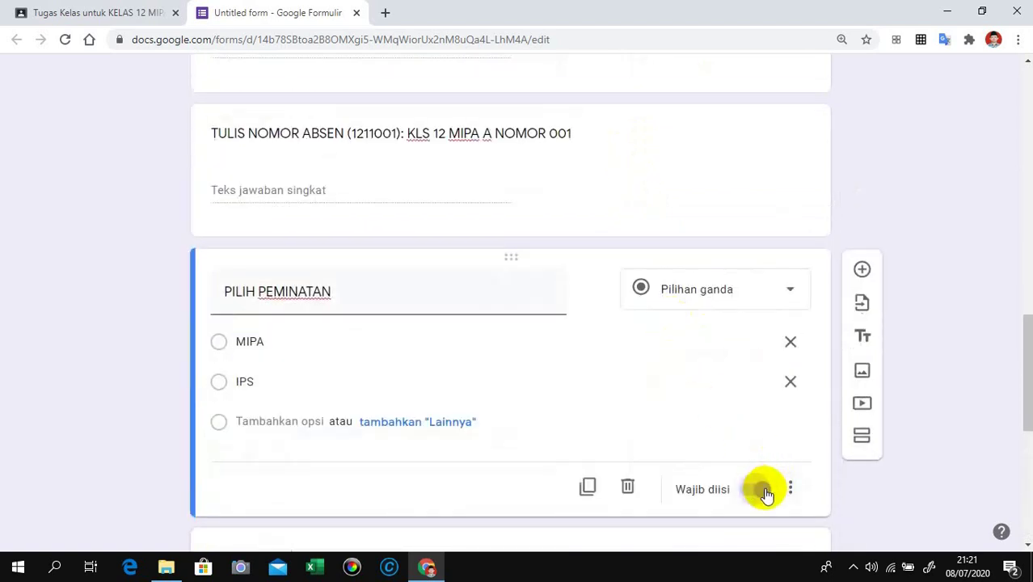
Check the required setting of the TULIS NOMOR ABSEN and TULIS NAMA LENGKAP questions and the questions above them.
scroll(684, 364, up, 2)
click(661, 319)
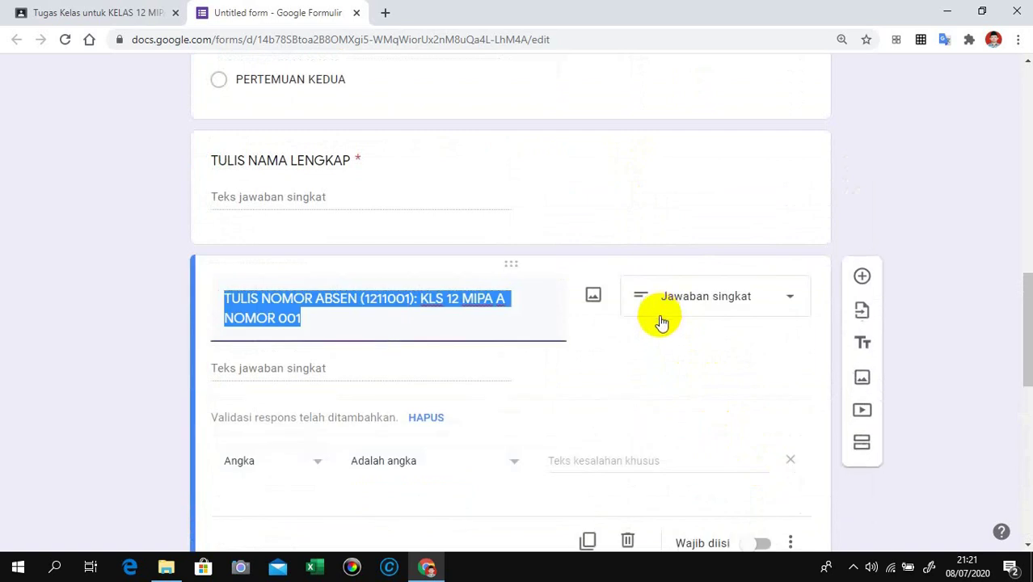
click(629, 170)
scroll(624, 194, up, 2)
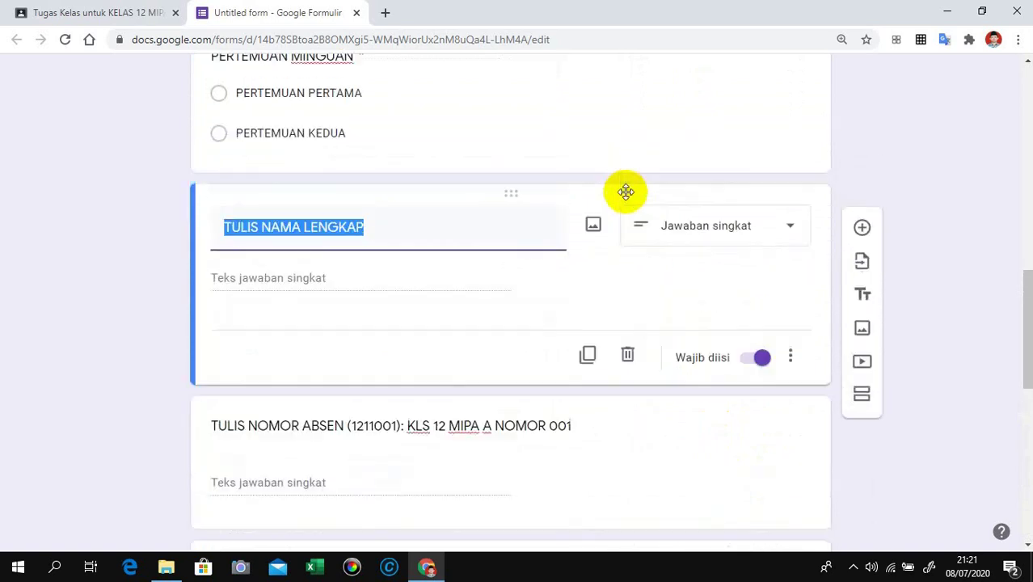
click(642, 196)
scroll(643, 245, up, 10)
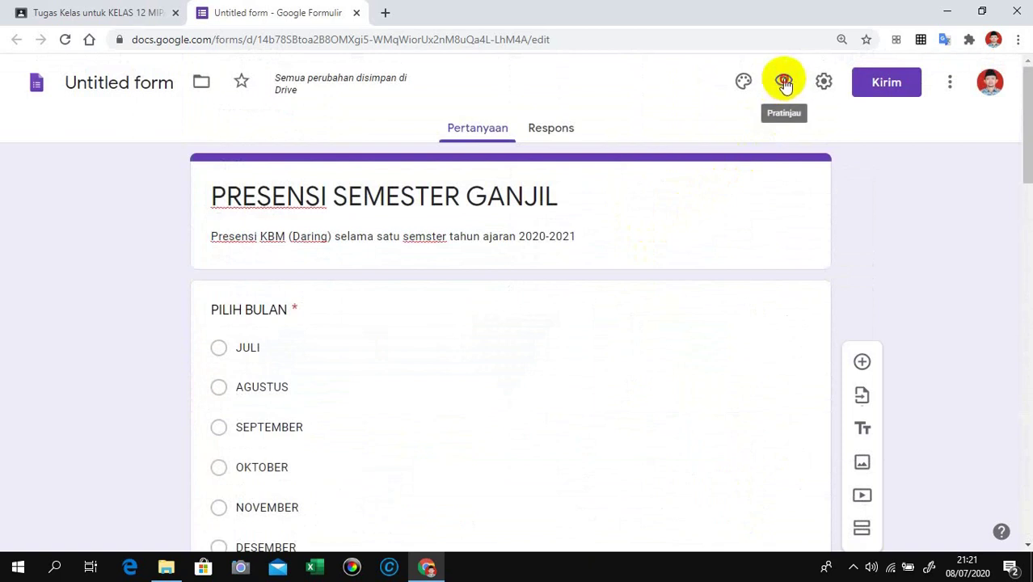
Preview the form and answer the PILIH BULAN question with JULI, trying some of the other months as well.
click(784, 84)
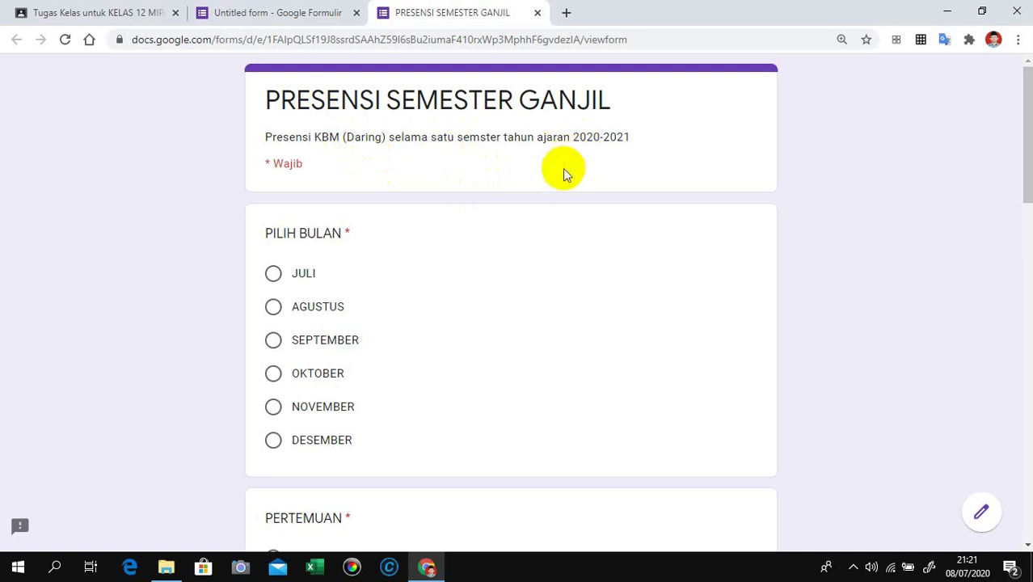
scroll(542, 183, down, 2)
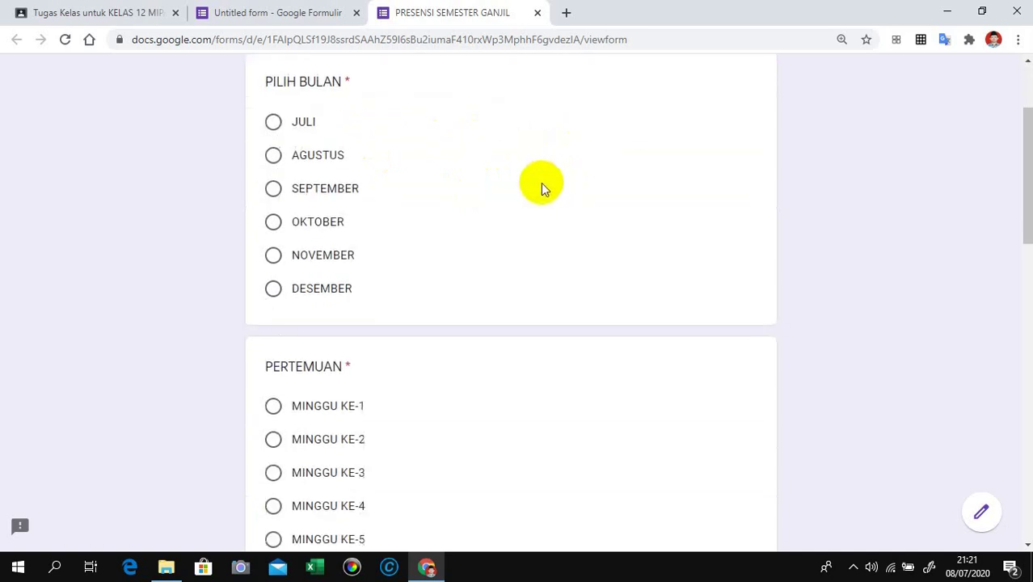
scroll(541, 189, up, 2)
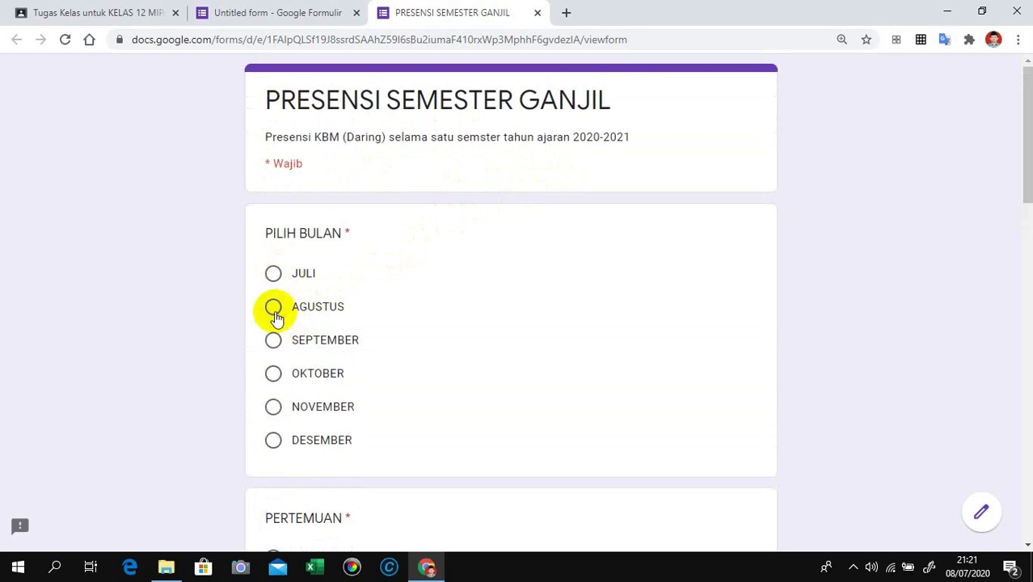
scroll(275, 316, down, 1)
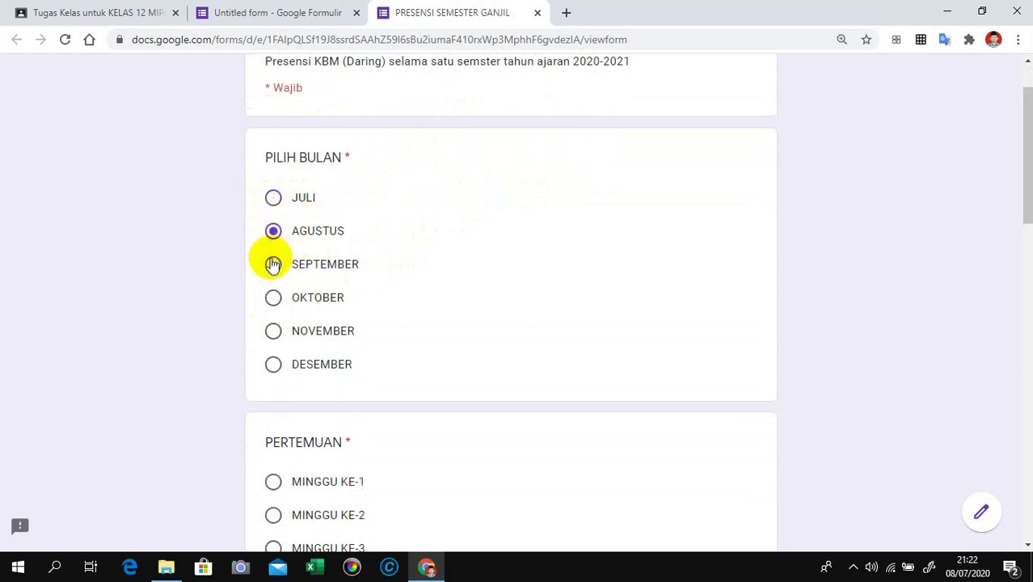
click(273, 264)
click(274, 299)
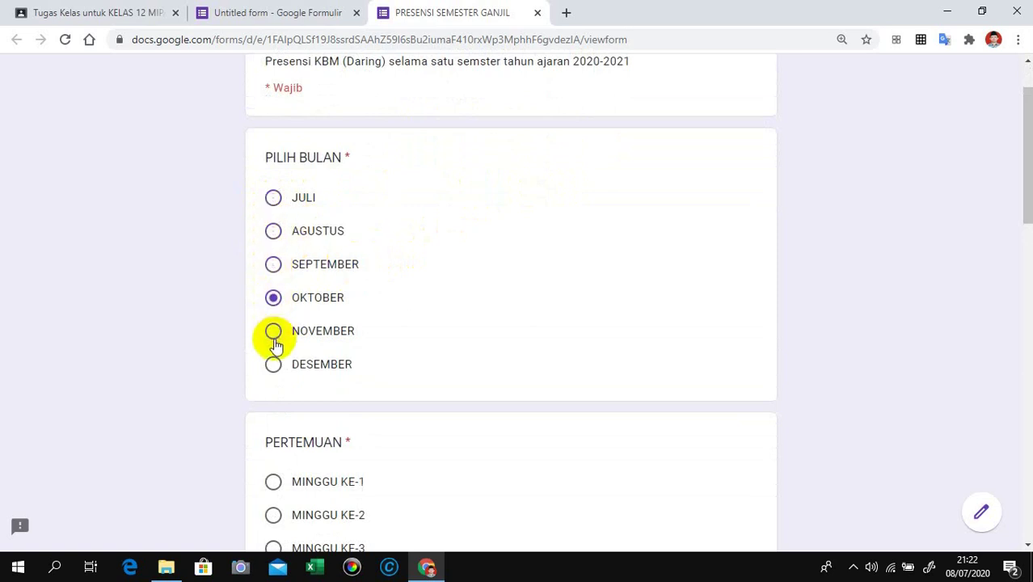
click(275, 199)
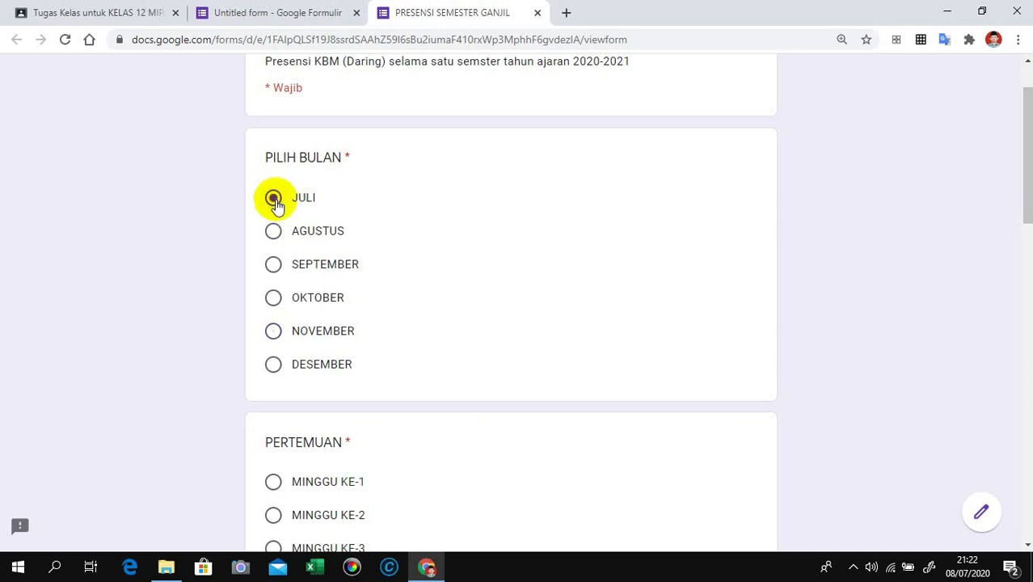
click(276, 234)
click(274, 197)
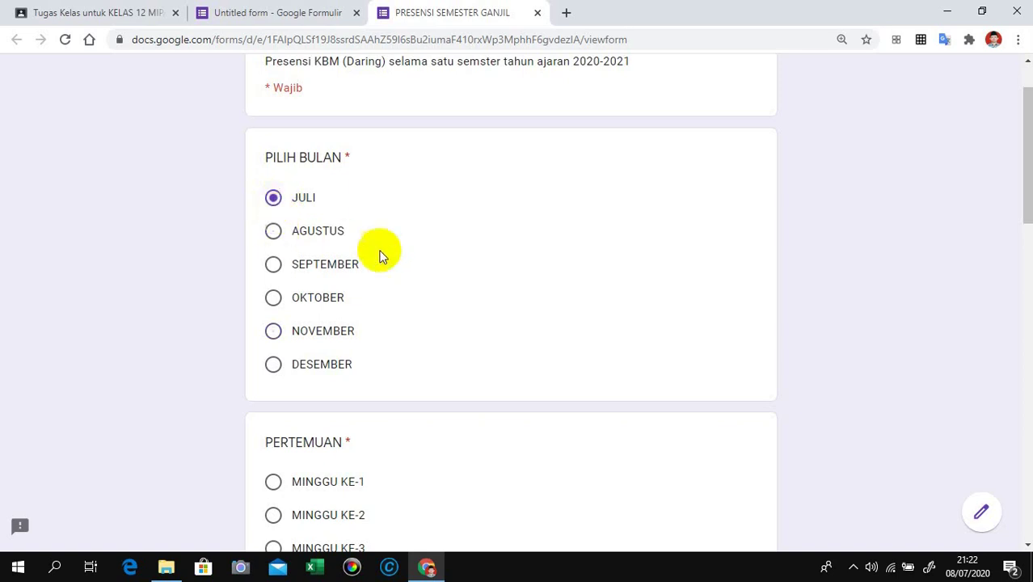
In the preview, choose MINGGU KE-4 for PERTEMUAN and PERTEMUAN KEDUA for PERTEMUAN MINGUAN.
scroll(429, 300, down, 2)
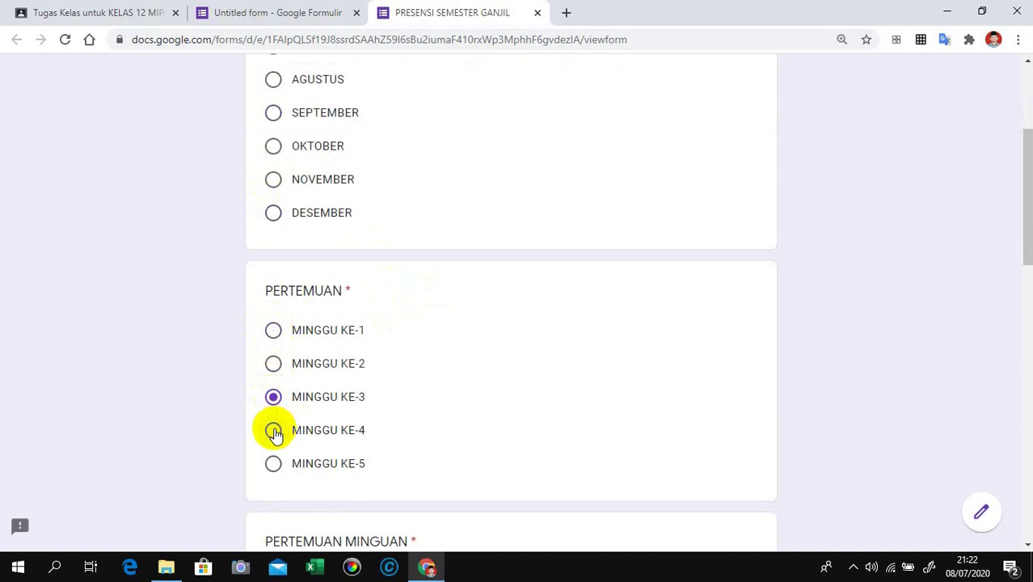
scroll(274, 434, down, 2)
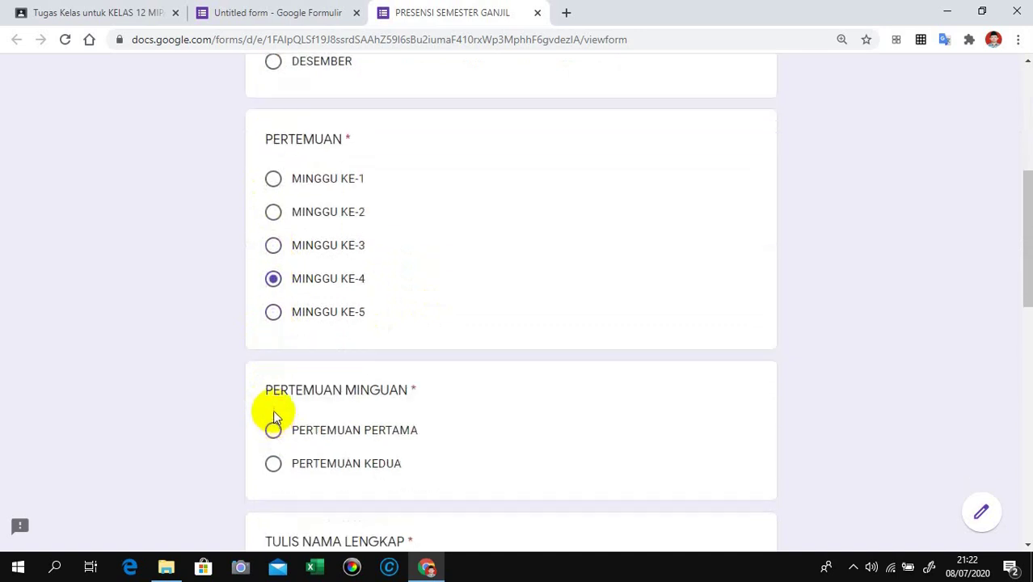
scroll(283, 326, down, 2)
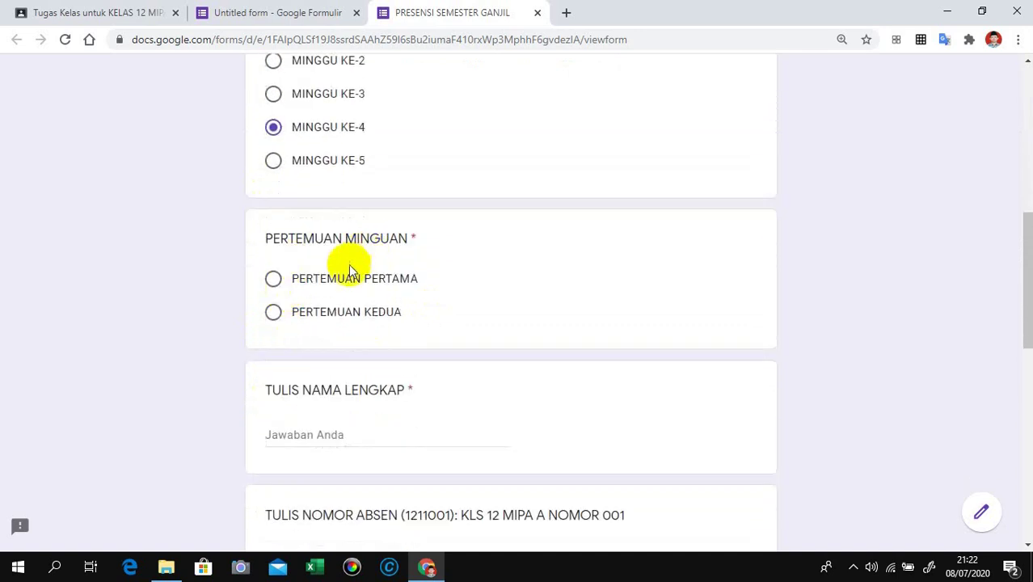
click(275, 281)
click(275, 281)
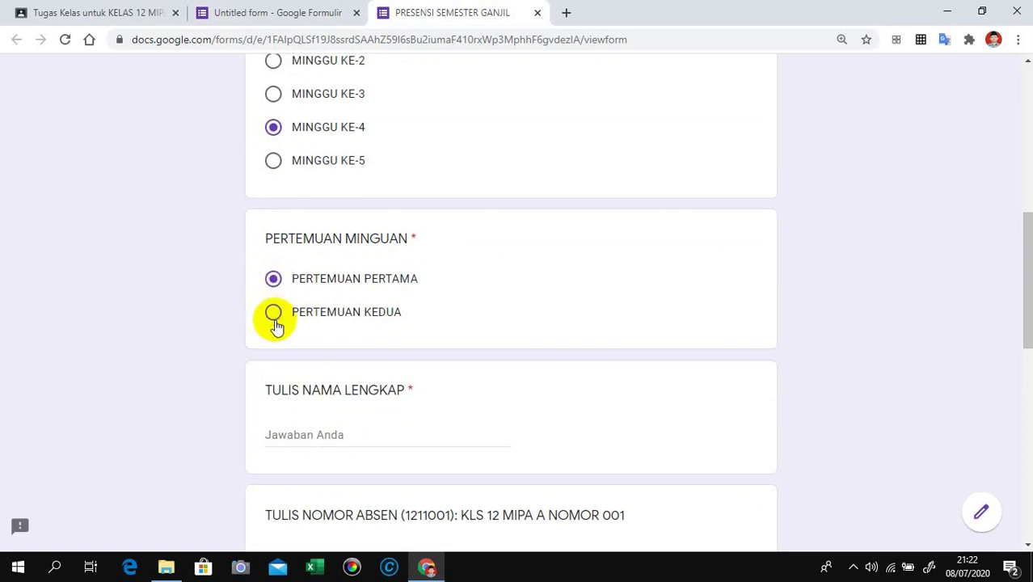
click(276, 314)
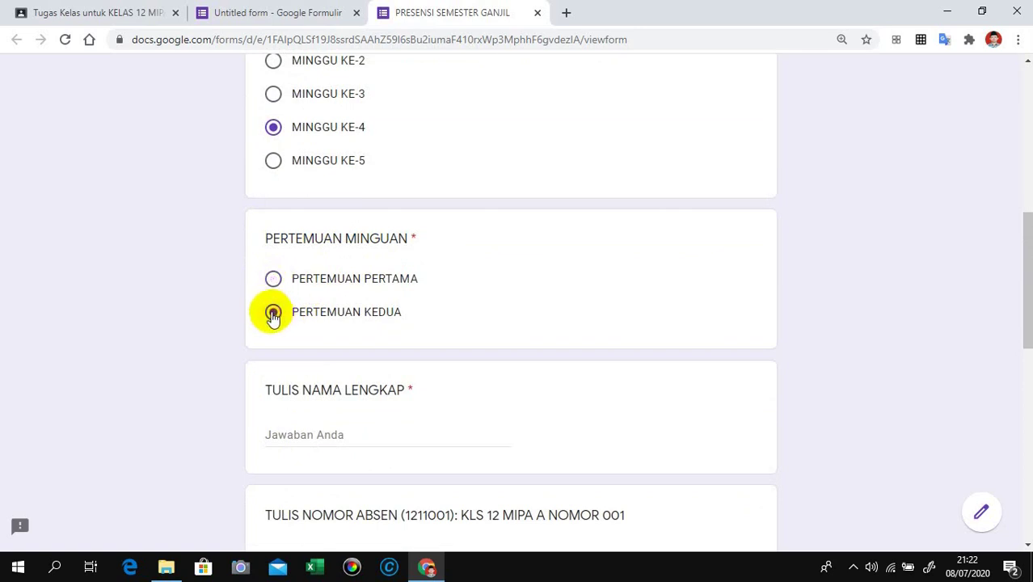
In the preview, choose MIPA for PILIH PEMINATAN, 12 A for PILIH KELAS and HADIR for KEHADIRAN.
scroll(279, 307, down, 2)
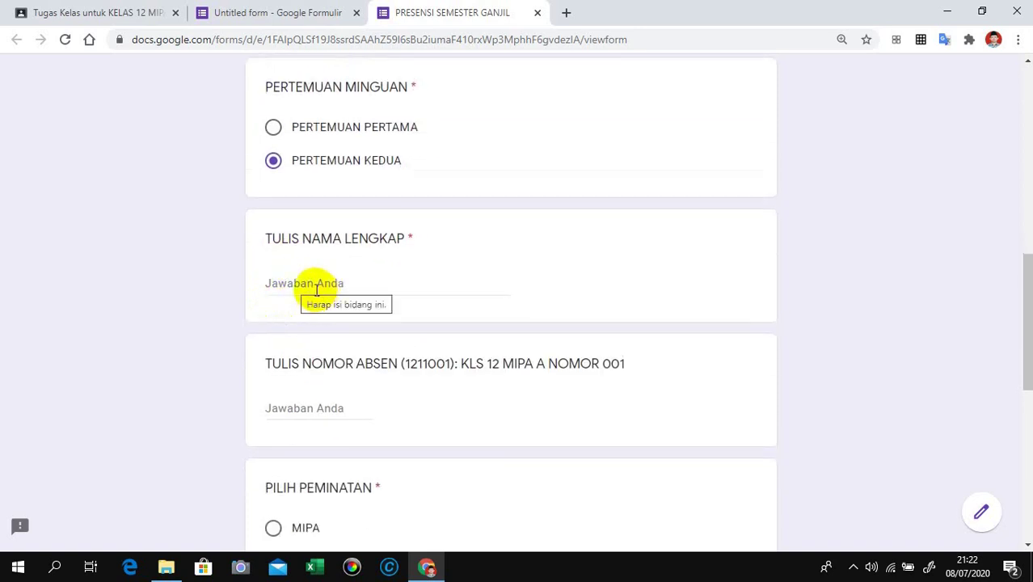
scroll(365, 294, down, 2)
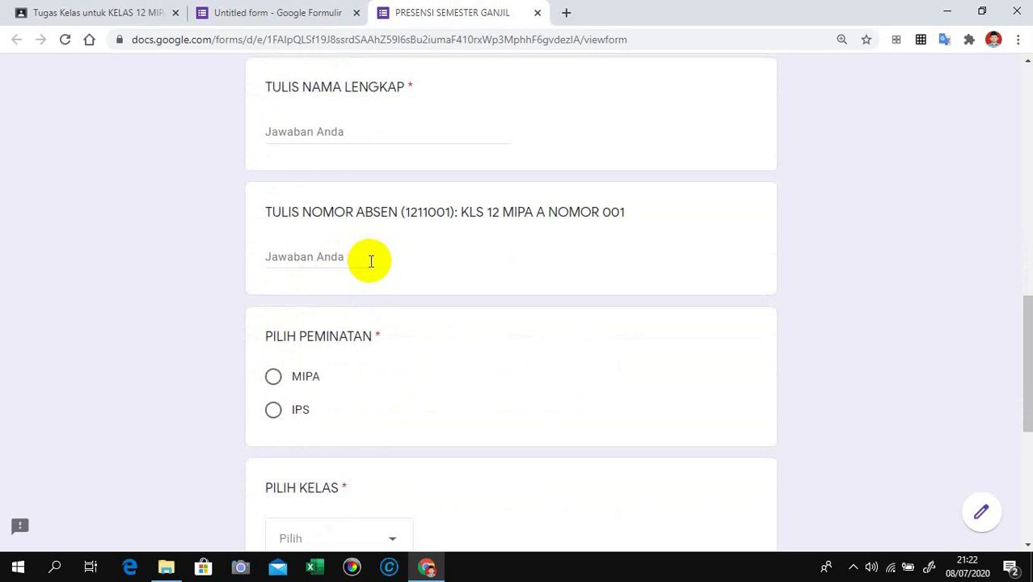
scroll(371, 260, down, 2)
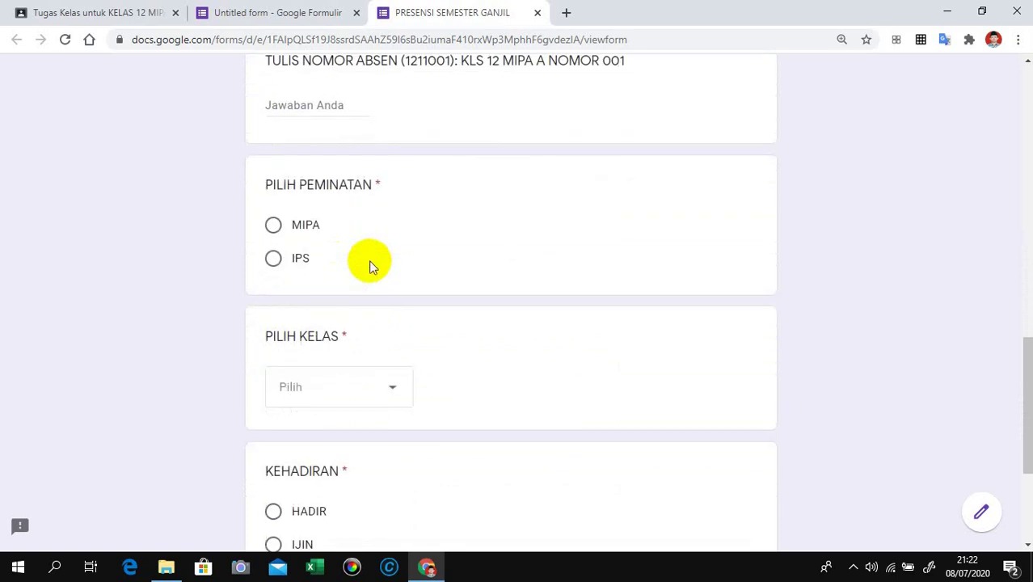
click(276, 228)
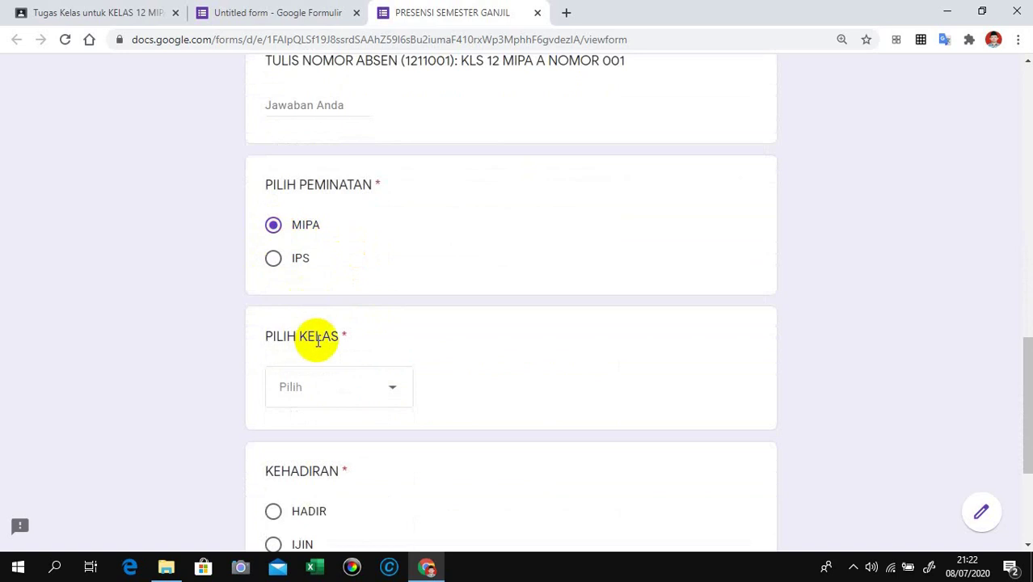
click(394, 392)
click(302, 395)
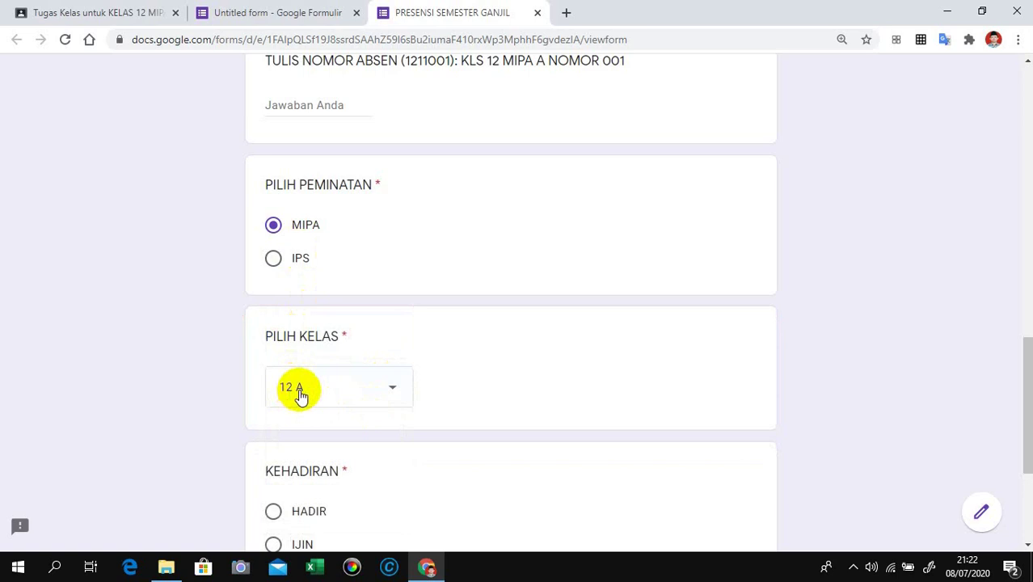
scroll(334, 320, down, 2)
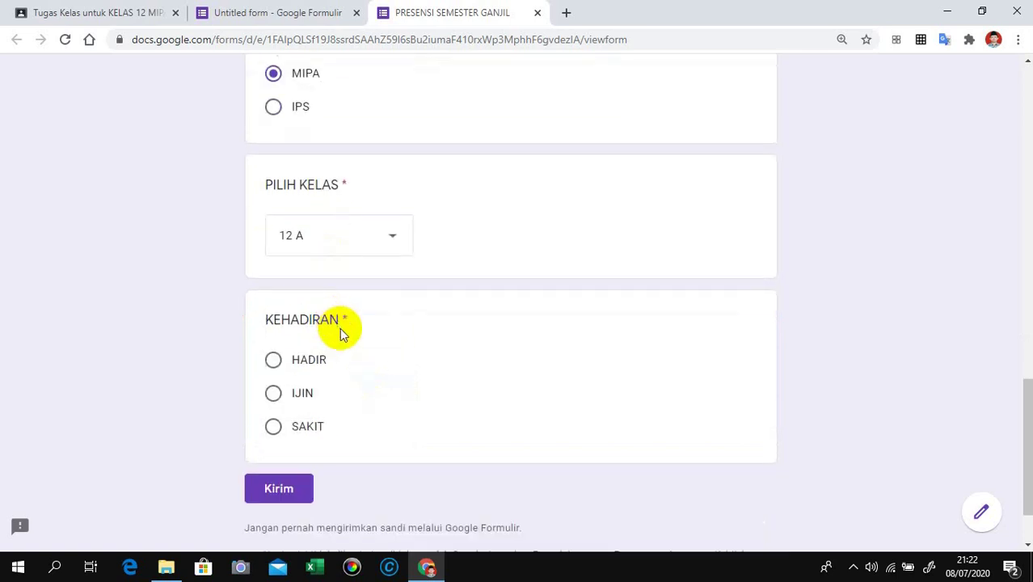
click(274, 363)
Review the previewed form from its title down to the KEHADIRAN question and compare it with the form editor.
scroll(583, 320, up, 12)
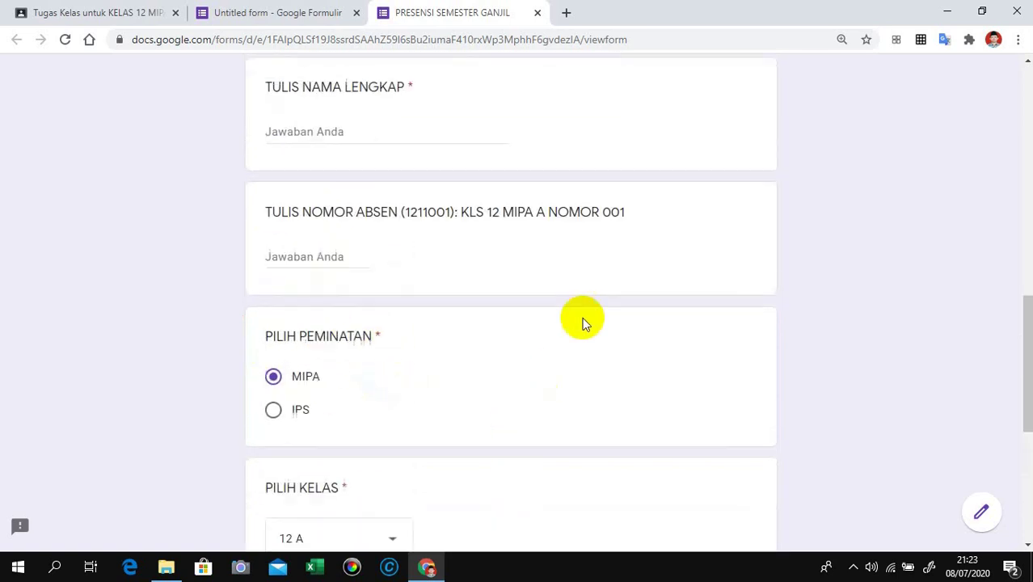
scroll(626, 283, up, 2)
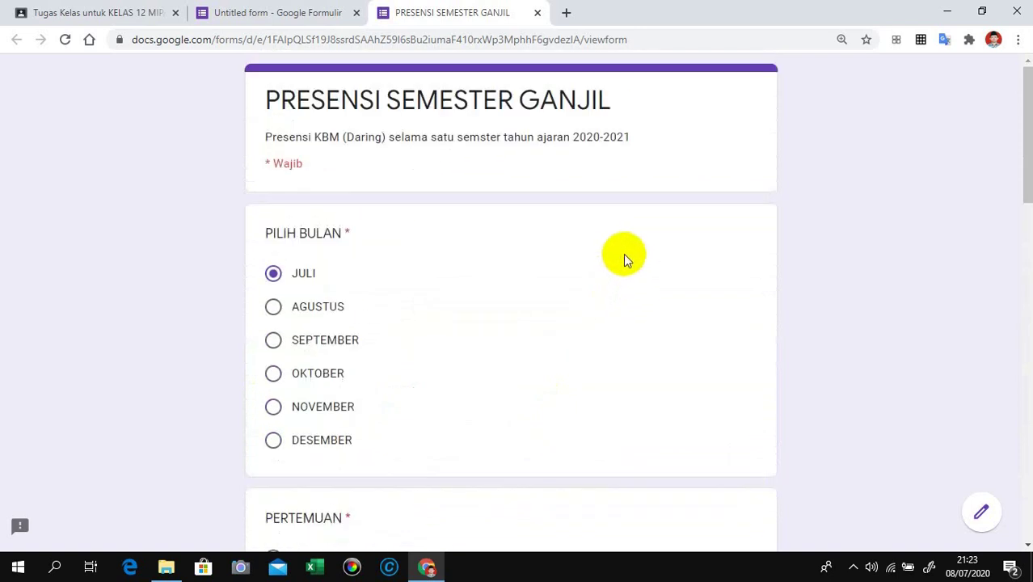
scroll(722, 168, down, 12)
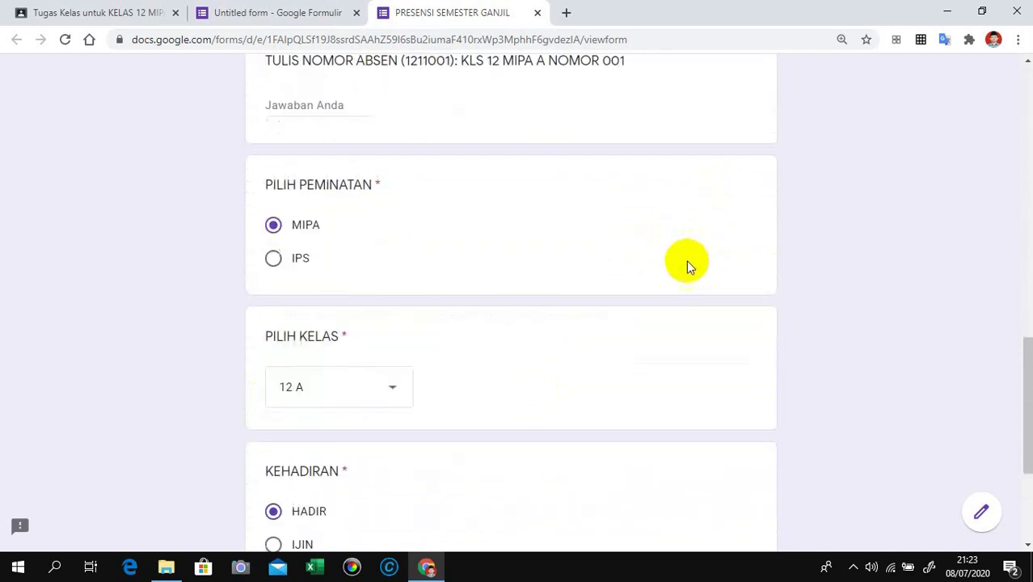
scroll(686, 259, down, 3)
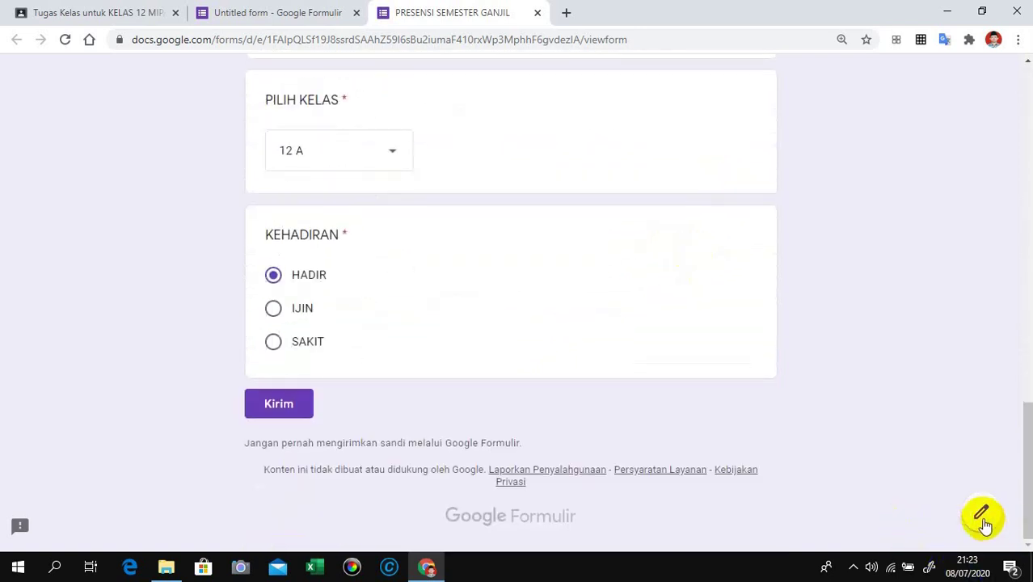
click(286, 13)
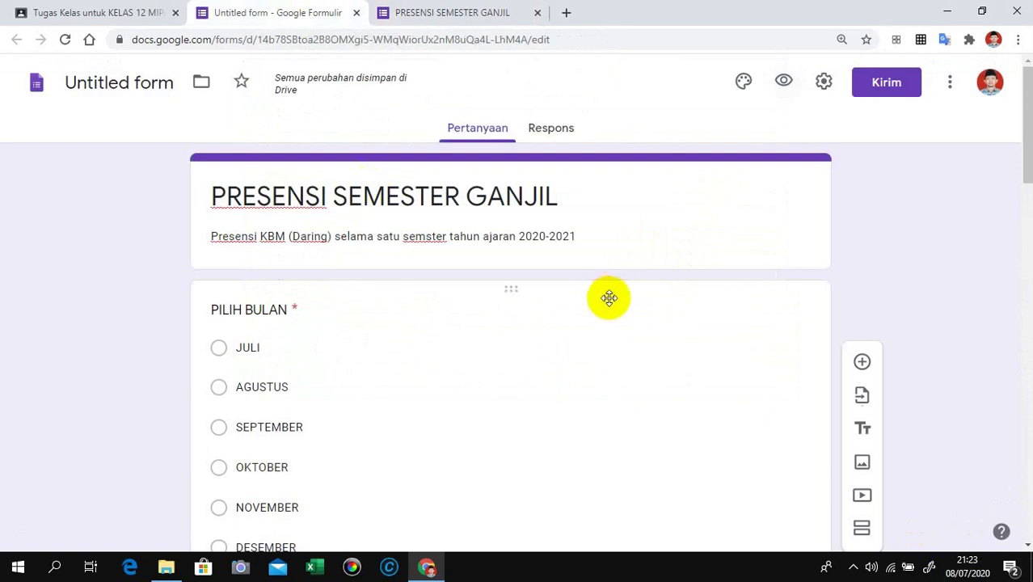
click(477, 14)
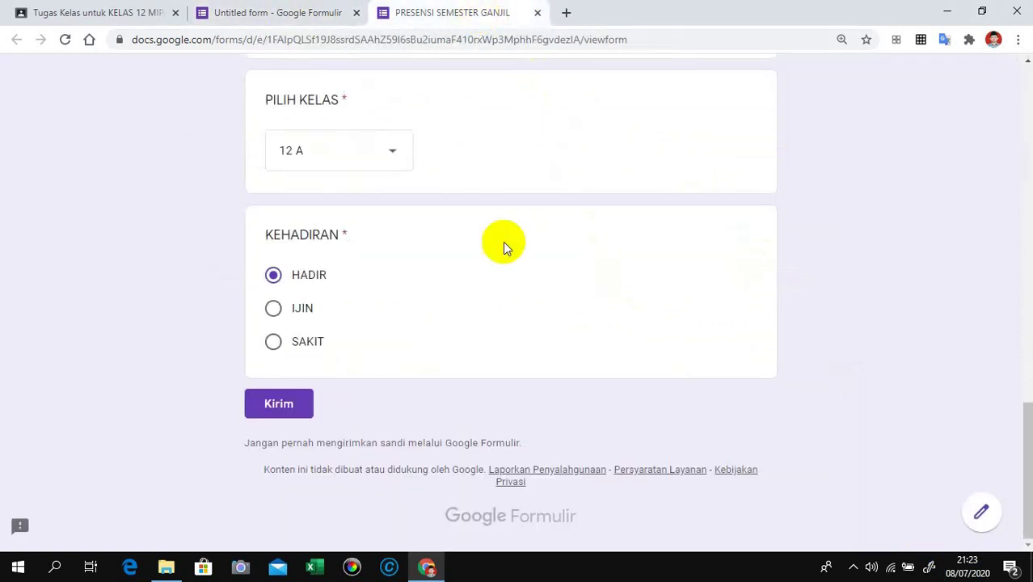
scroll(388, 343, up, 3)
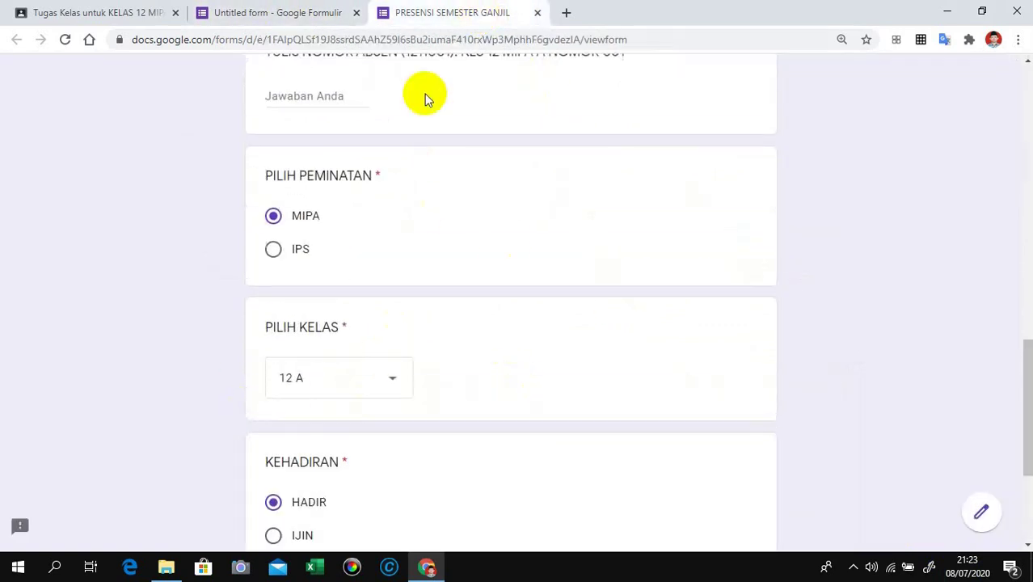
Return to the form editor, check the form's responses and go back to its questions.
click(323, 13)
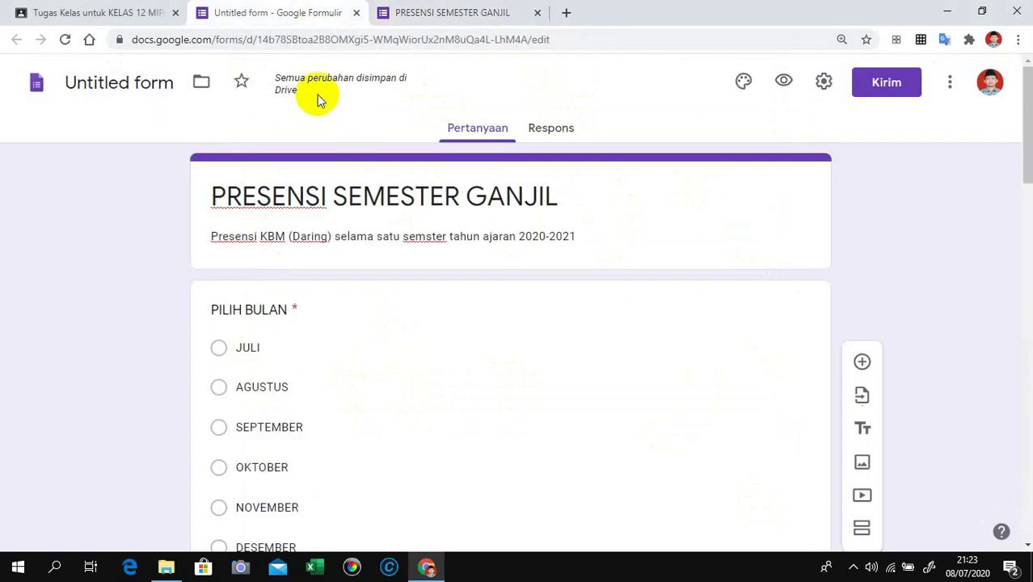
click(552, 129)
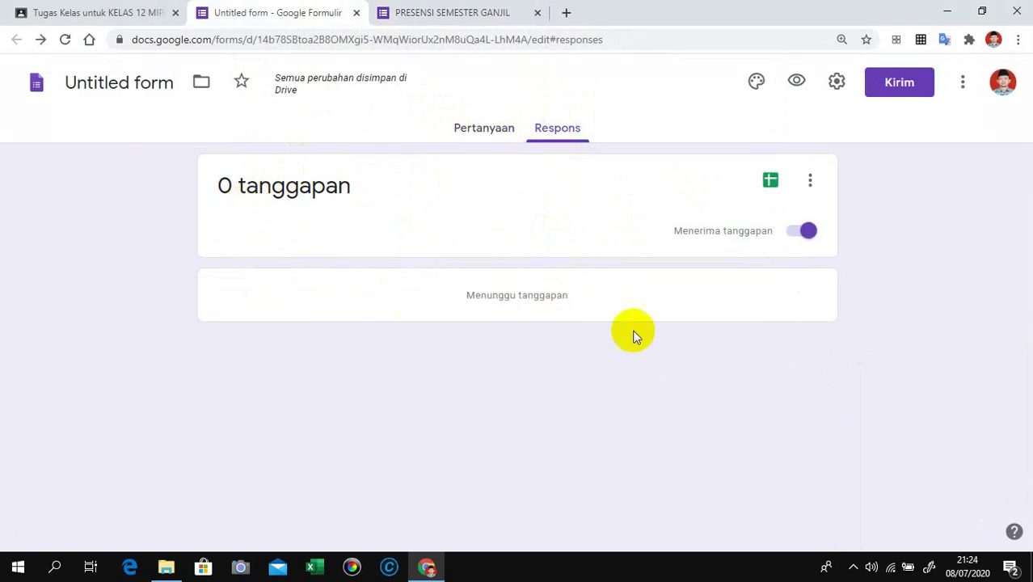
click(489, 136)
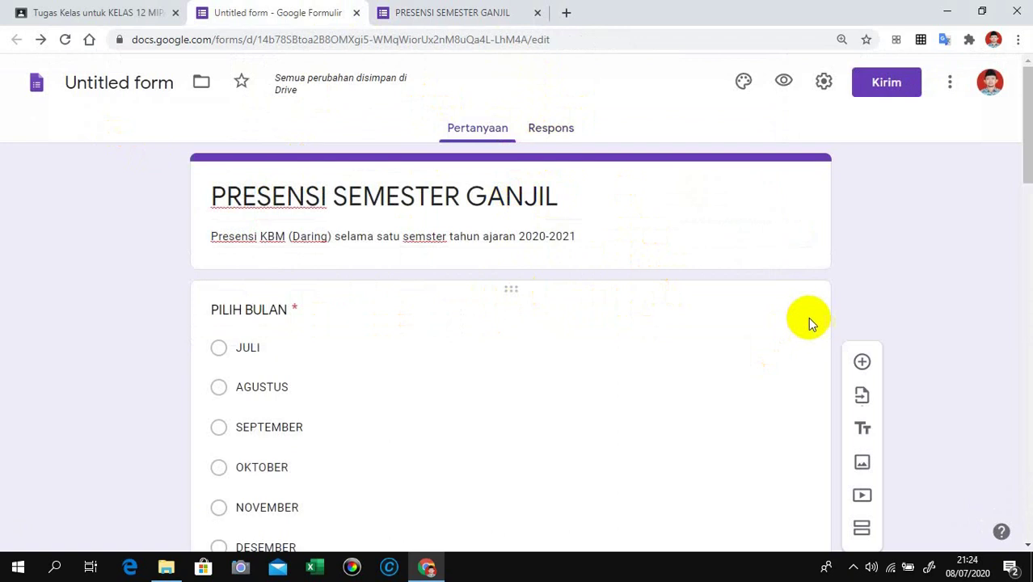
Try orange and then red as the form's theme colour and open the selection of header images.
click(743, 84)
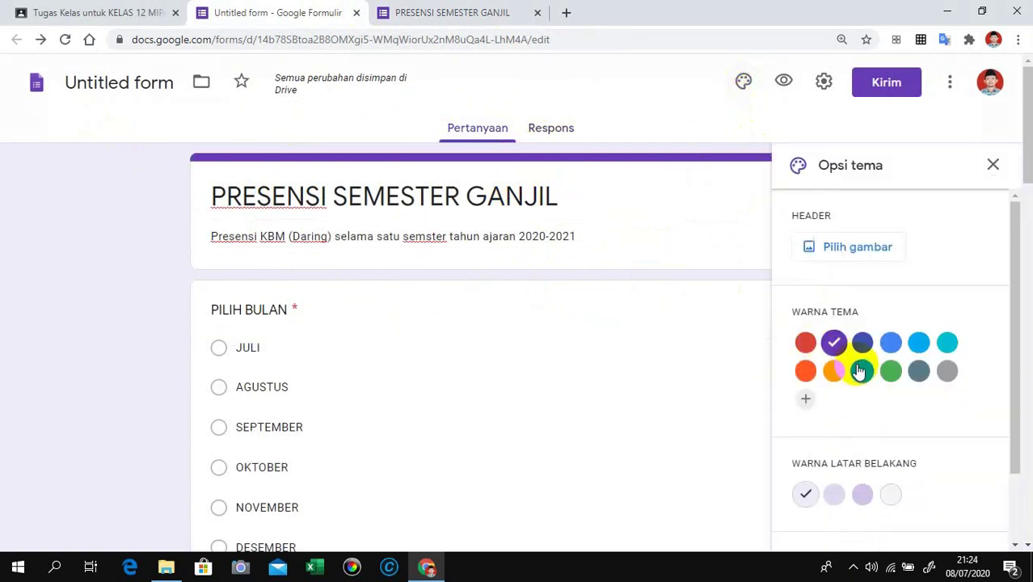
click(835, 377)
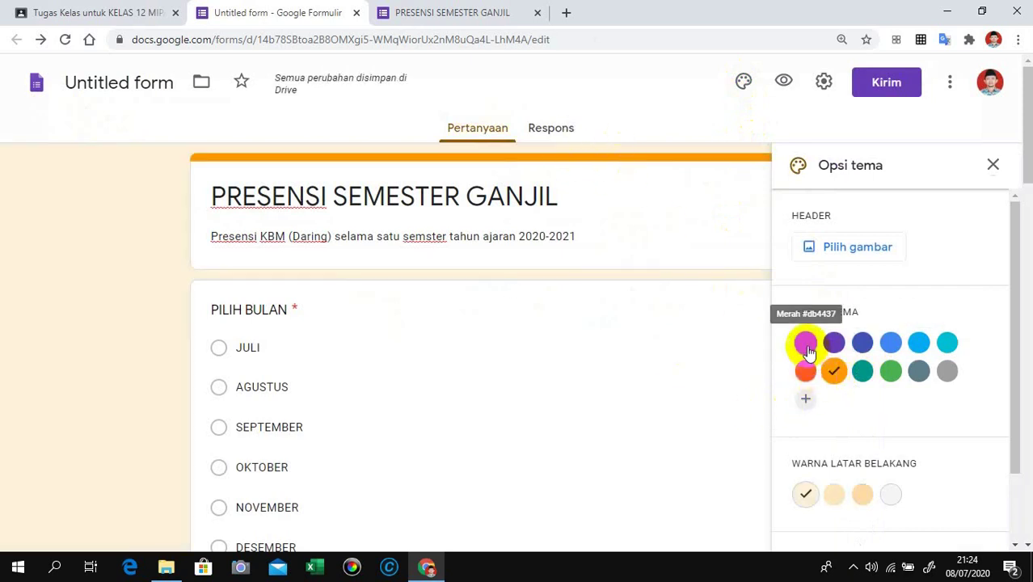
click(805, 342)
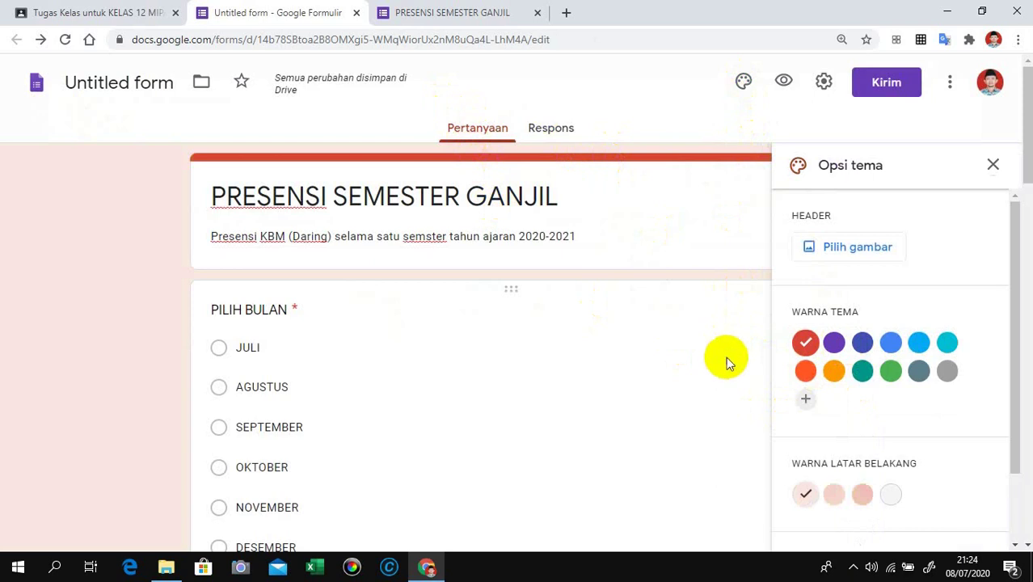
scroll(730, 382, down, 2)
scroll(924, 329, down, 1)
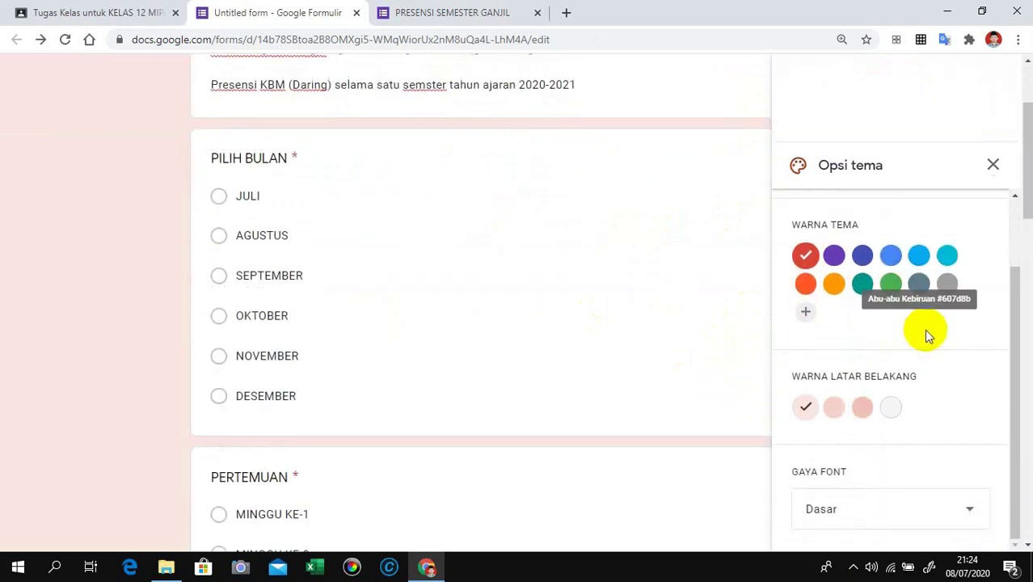
scroll(923, 332, up, 1)
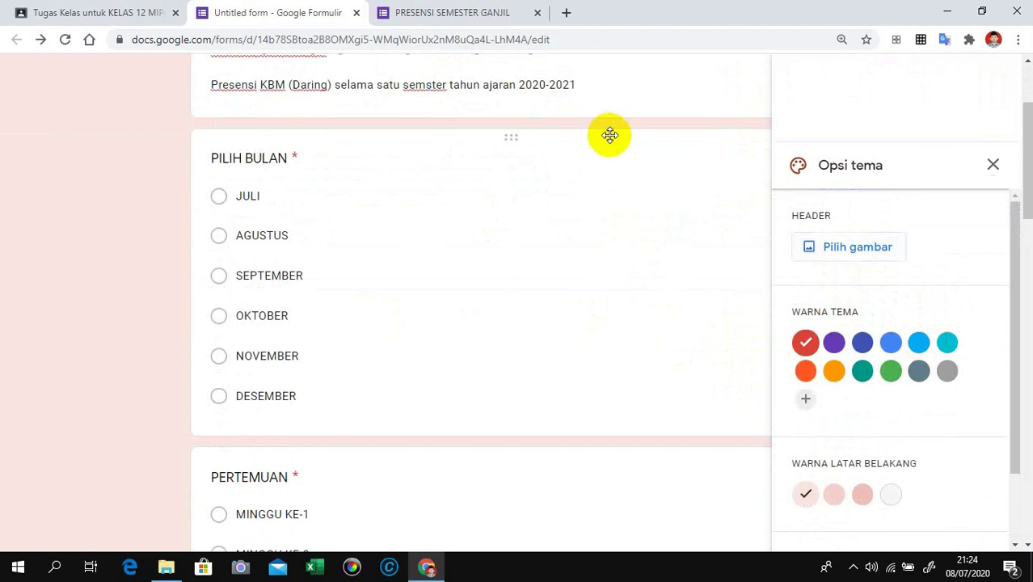
scroll(629, 110, up, 1)
click(857, 246)
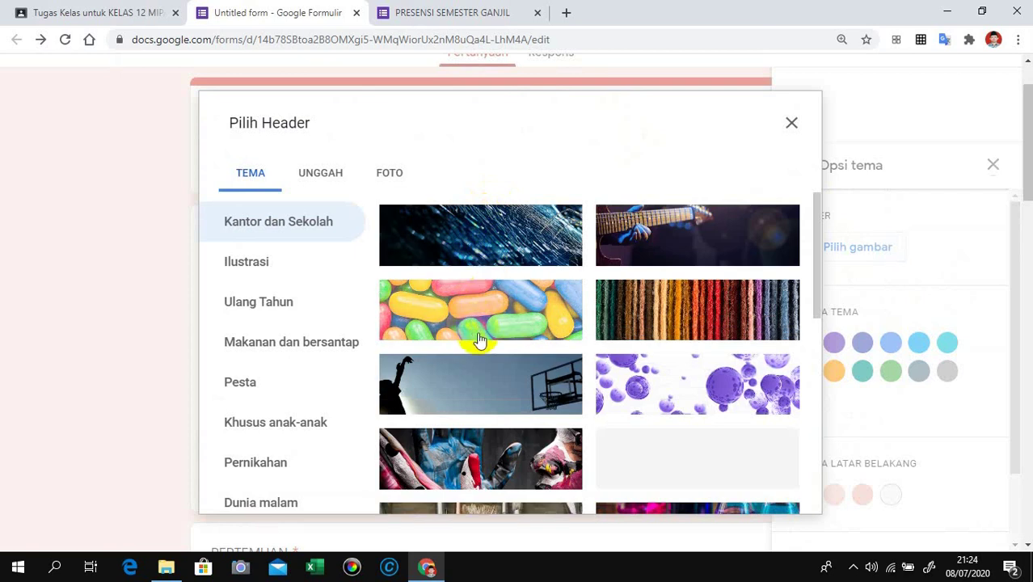
click(331, 181)
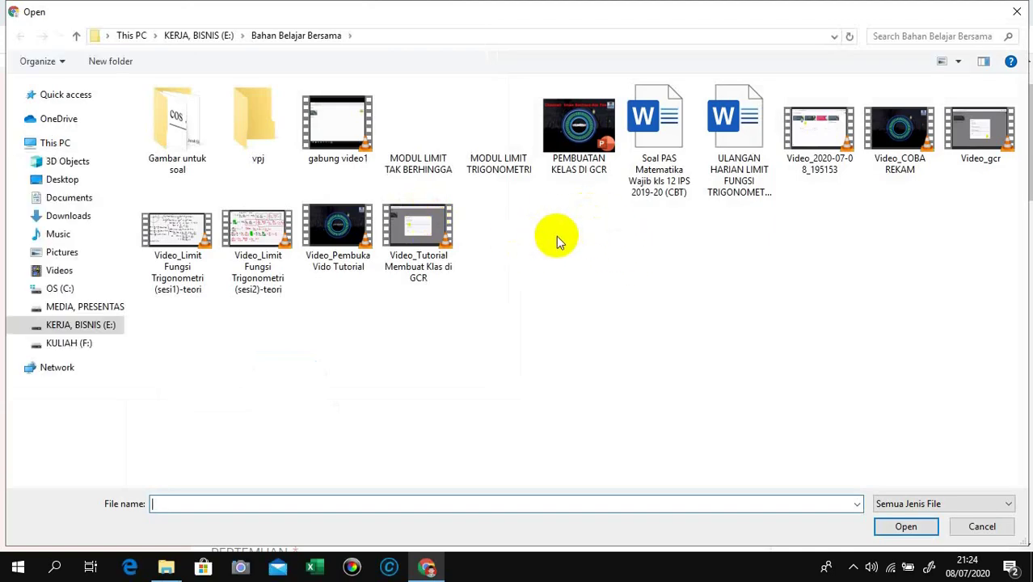
click(89, 333)
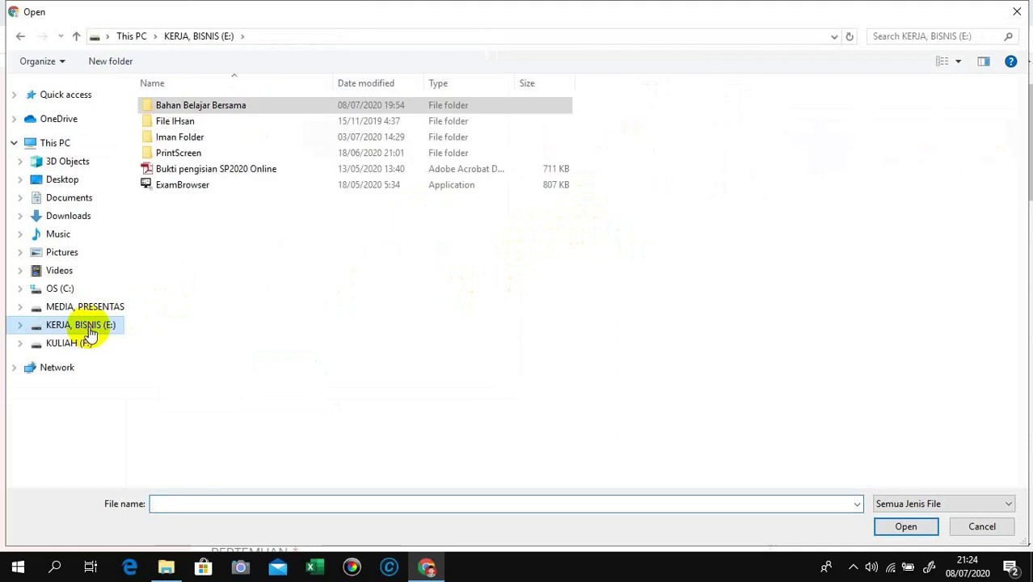
double_click(221, 139)
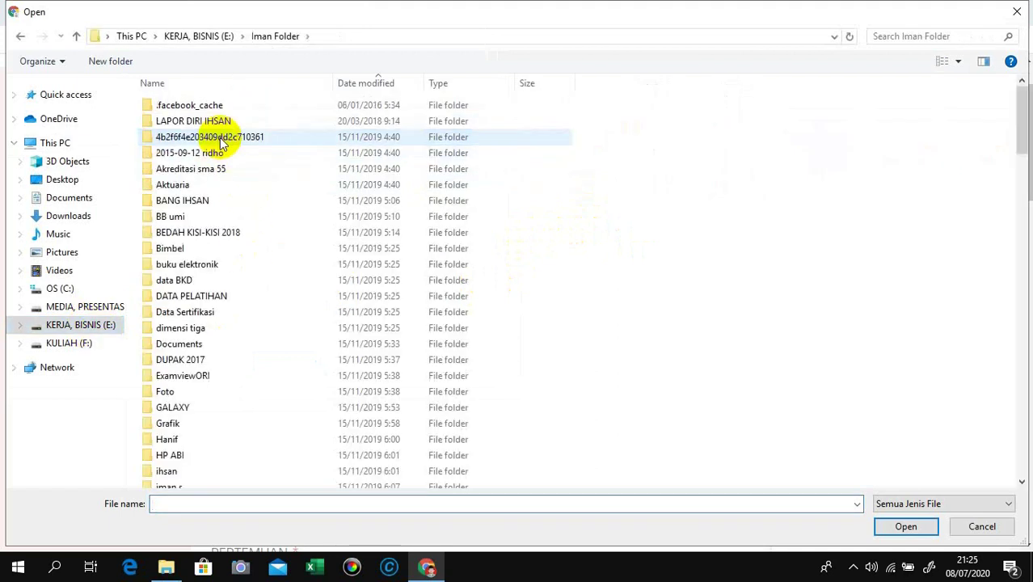
scroll(248, 296, down, 2)
key(Escape)
click(249, 175)
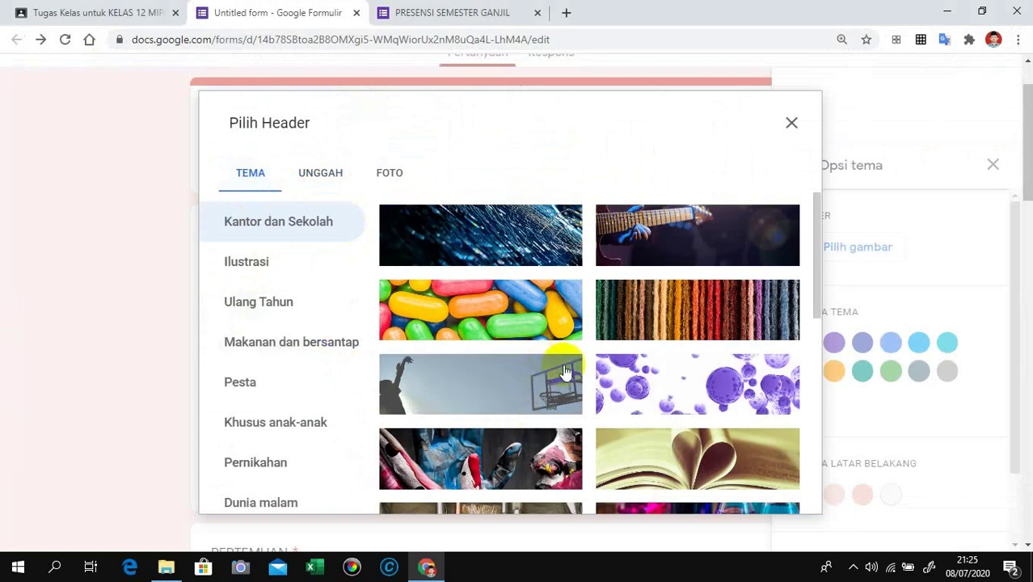
Insert the open book with heart-folded pages from the Kantor dan Sekolah themes as the form's header image.
scroll(621, 362, down, 1)
scroll(631, 373, down, 2)
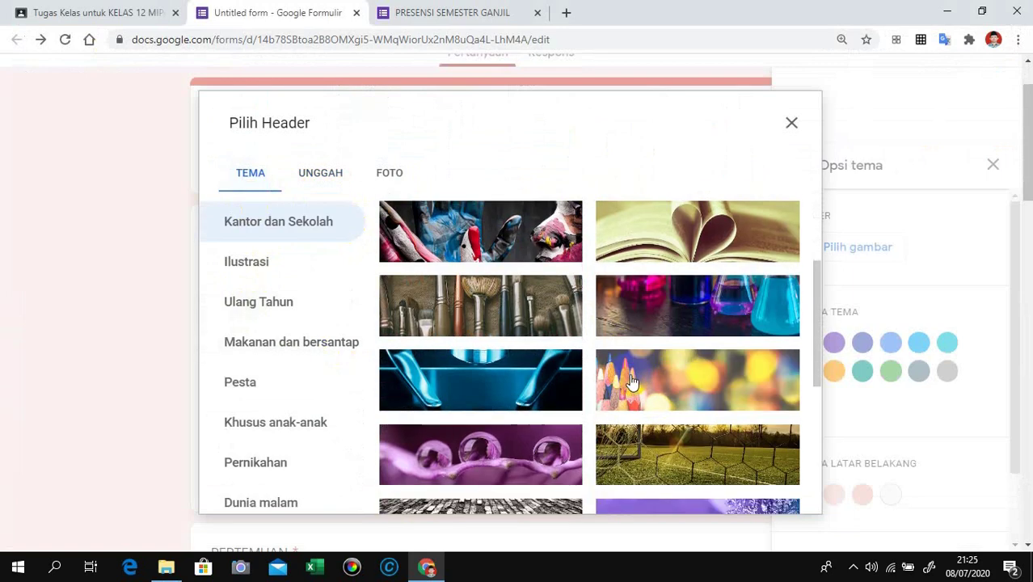
click(650, 254)
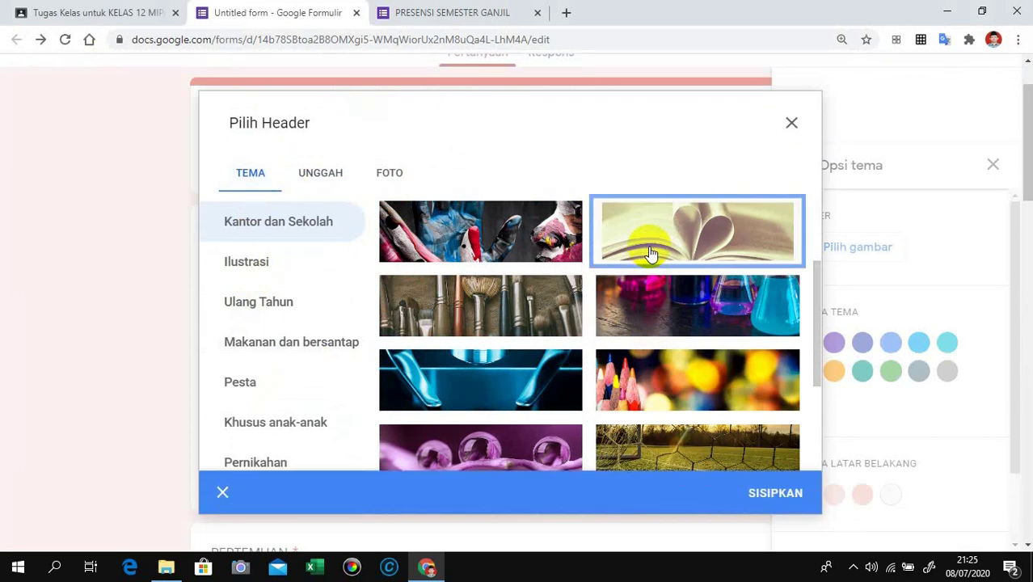
click(776, 493)
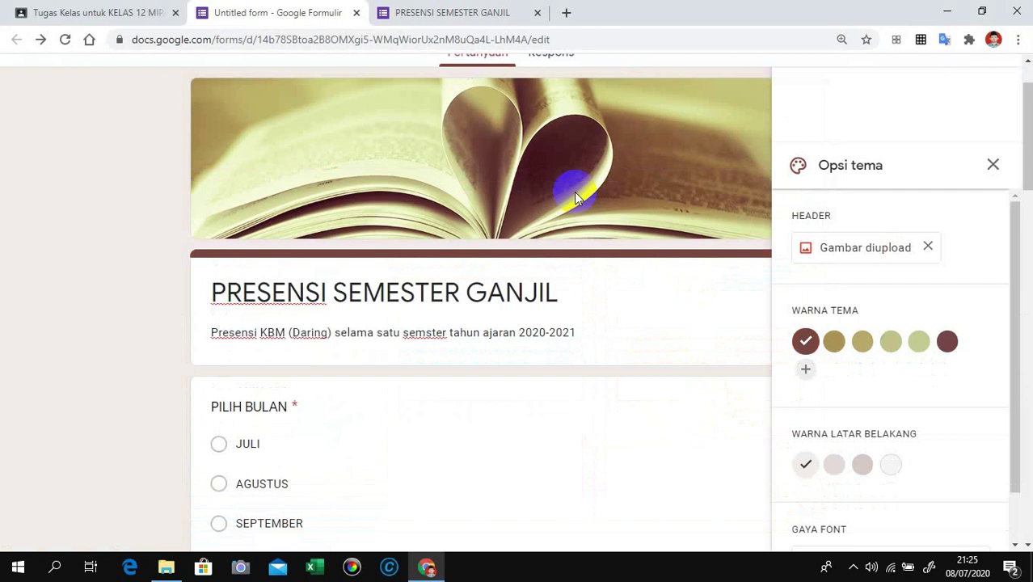
Try the Dekoratif font style on the form, then set the font style to Formal and check the form's look.
scroll(635, 327, down, 3)
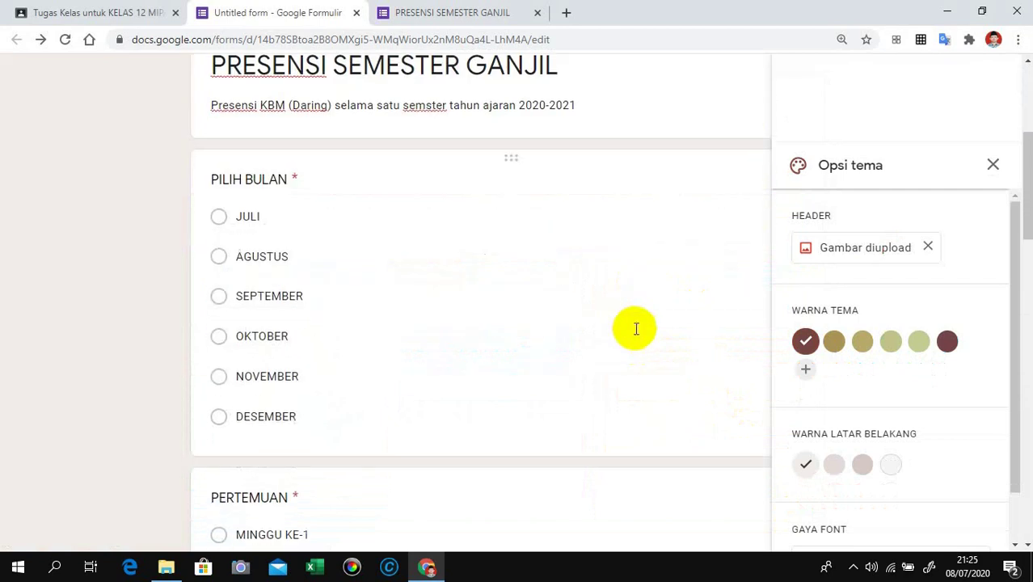
scroll(878, 464, down, 1)
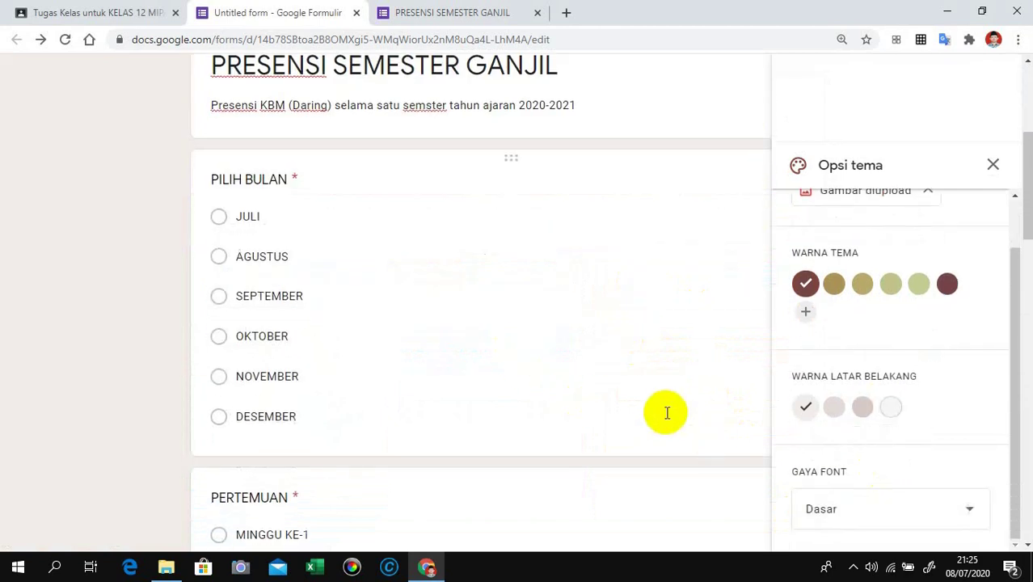
scroll(710, 420, down, 2)
scroll(794, 458, up, 1)
scroll(325, 221, up, 3)
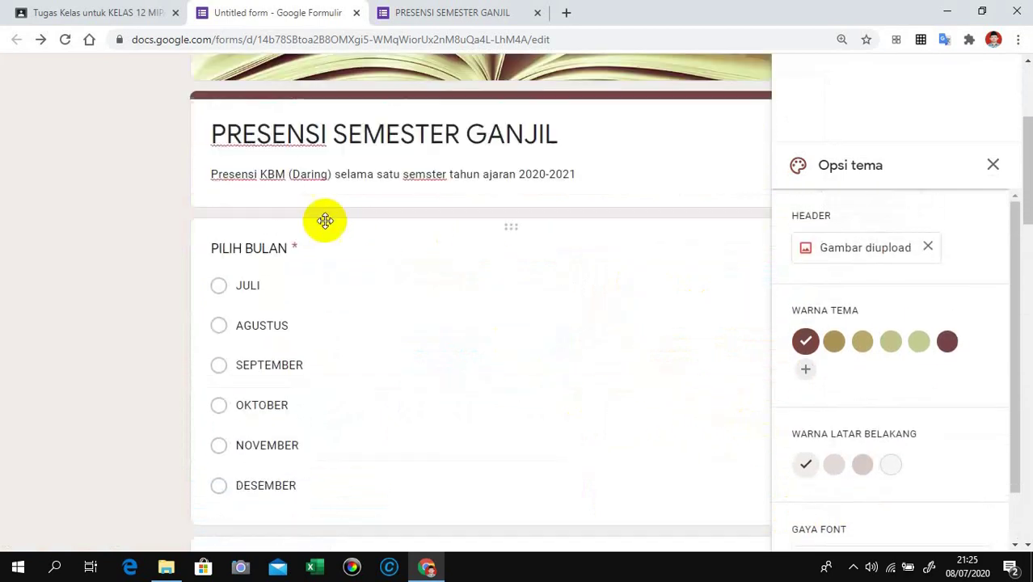
scroll(805, 480, down, 1)
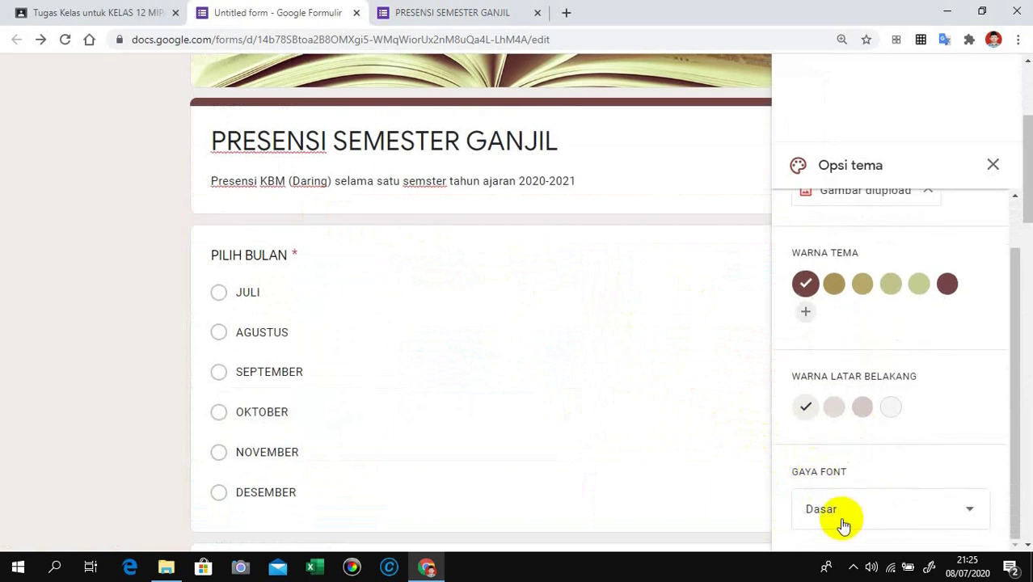
click(966, 511)
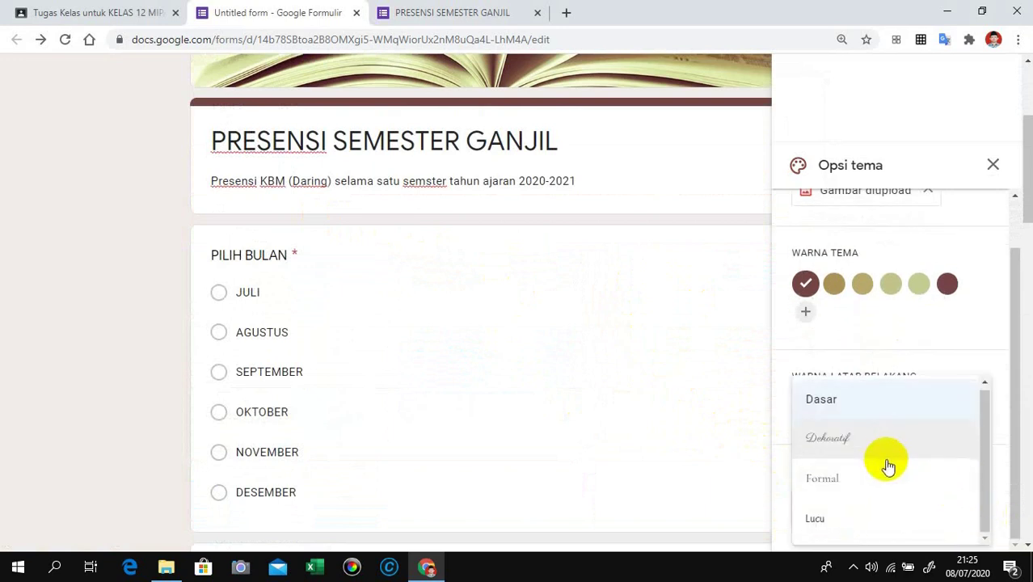
click(851, 441)
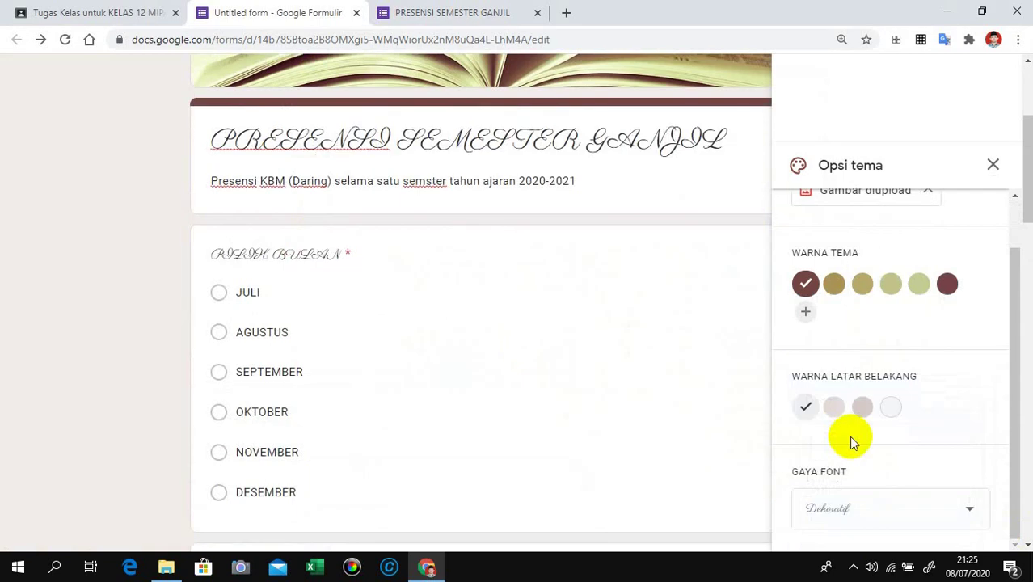
click(966, 509)
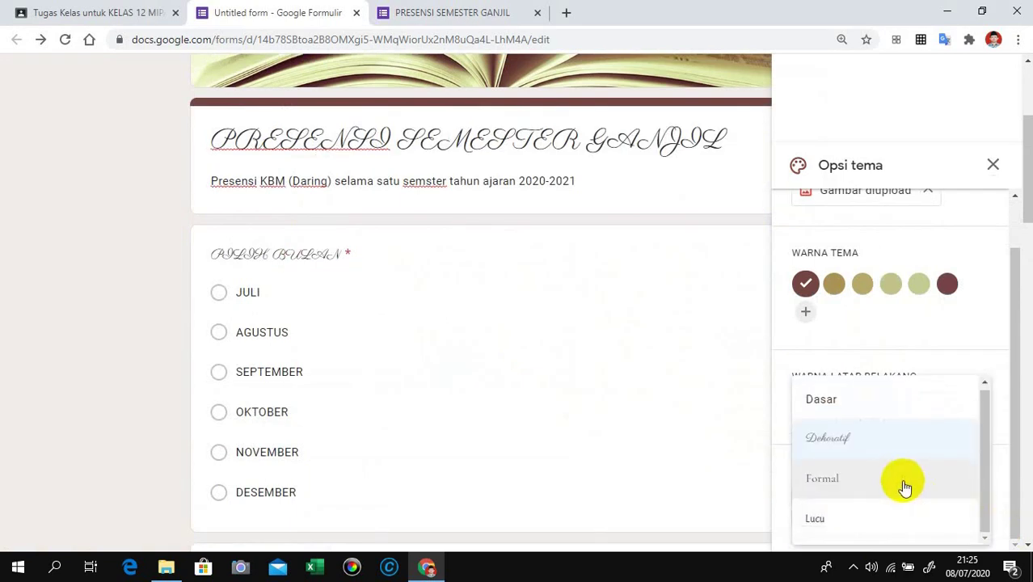
click(826, 487)
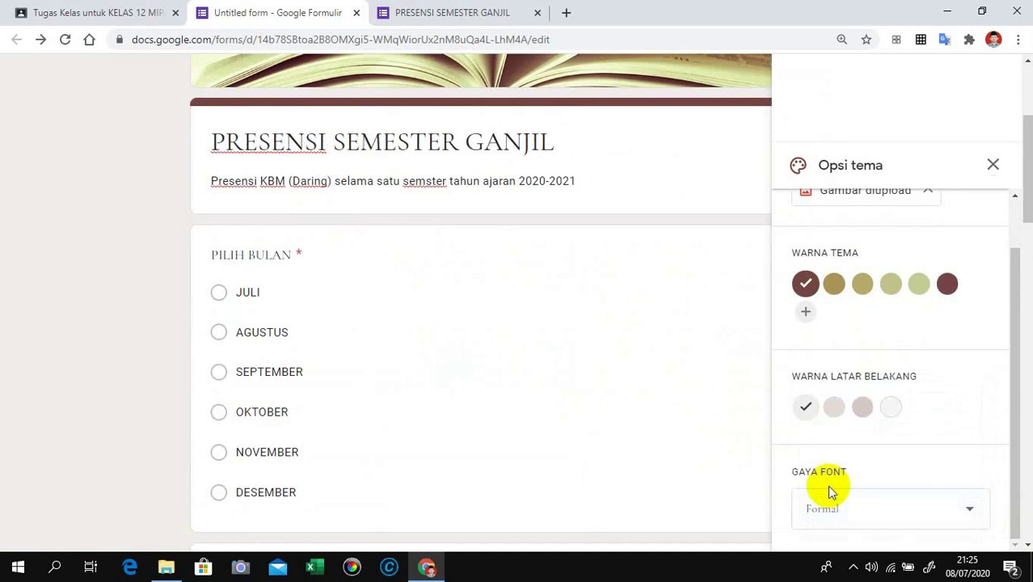
scroll(695, 408, down, 2)
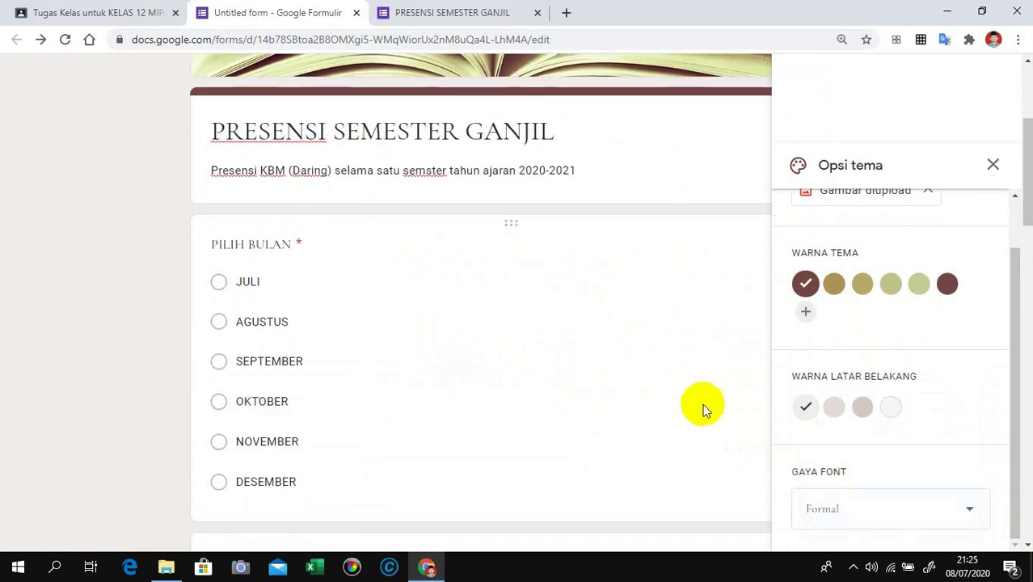
scroll(711, 396, up, 5)
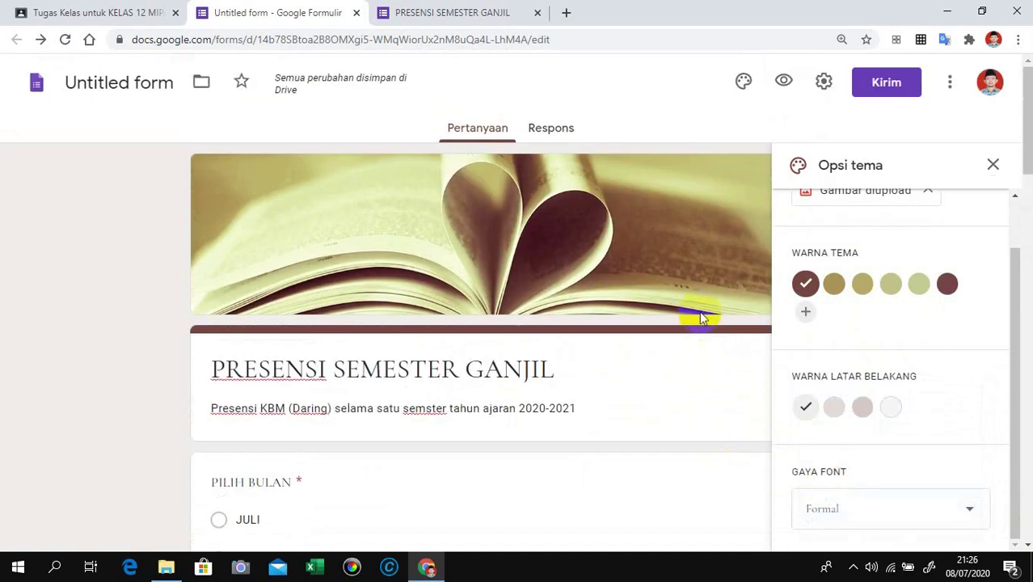
Enable Tampilkan status progres in the form's presentation settings.
click(823, 84)
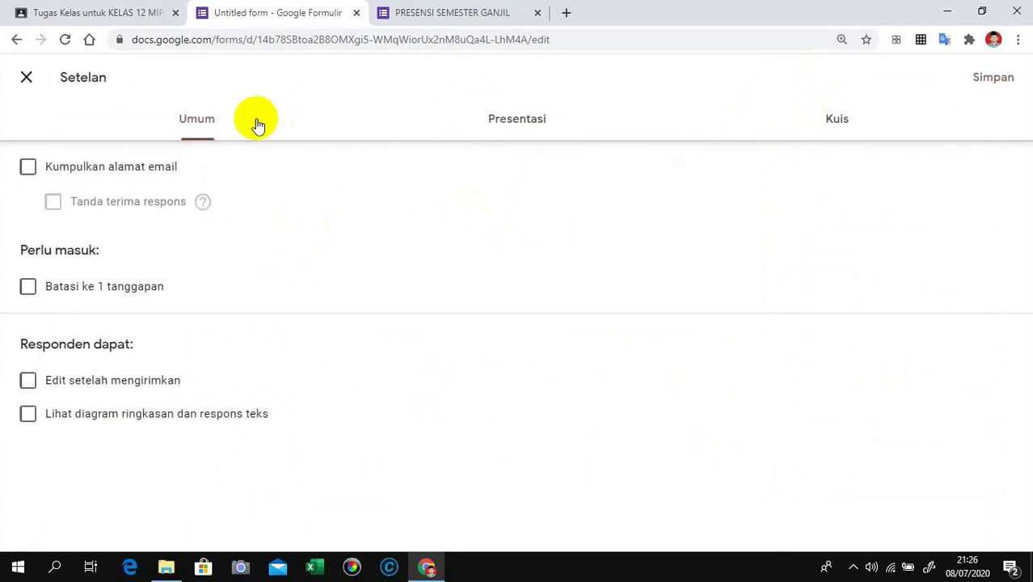
click(508, 131)
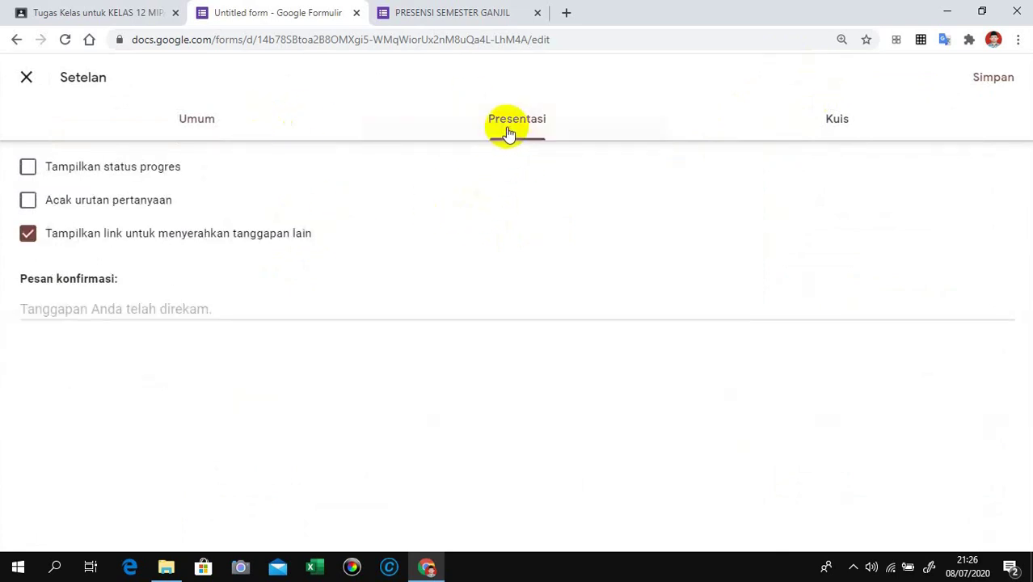
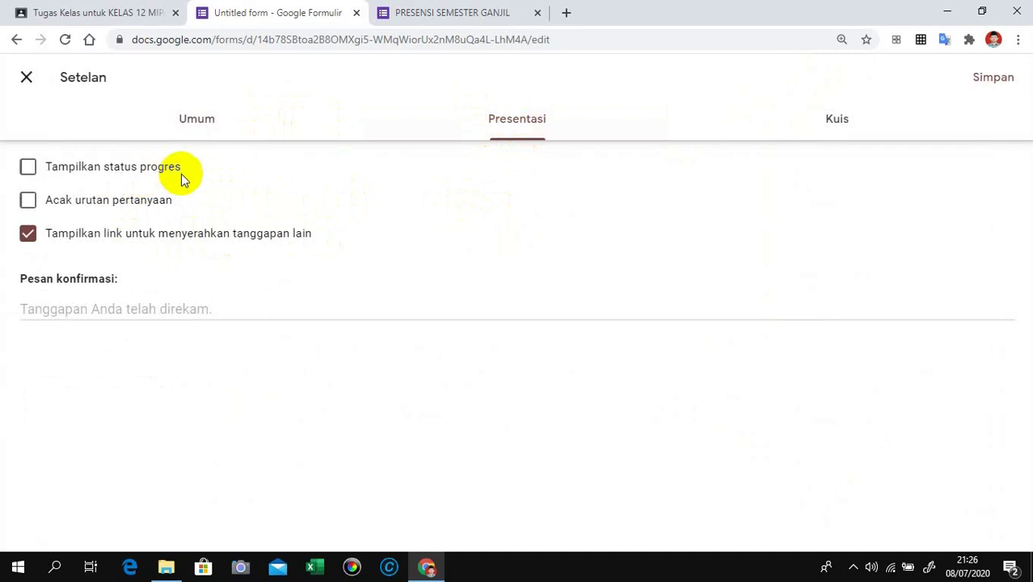
click(30, 172)
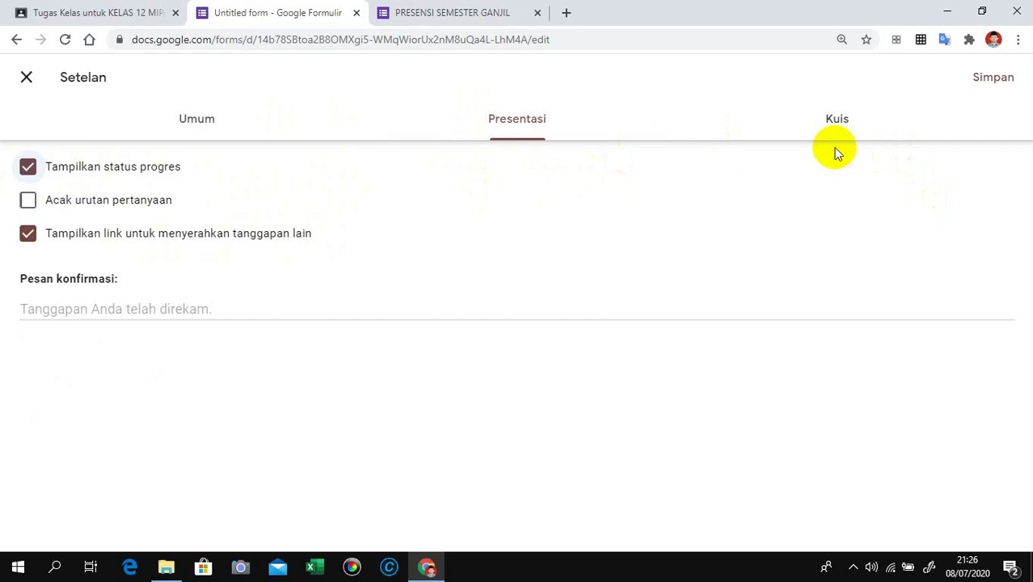
Look through the form's quiz and general settings and return to the presentation settings.
click(837, 127)
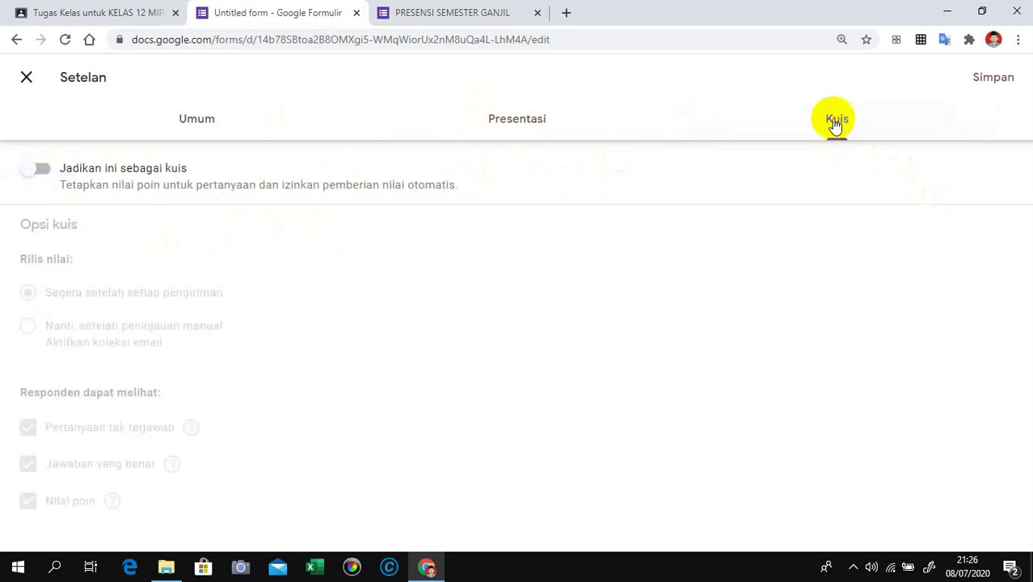
click(178, 134)
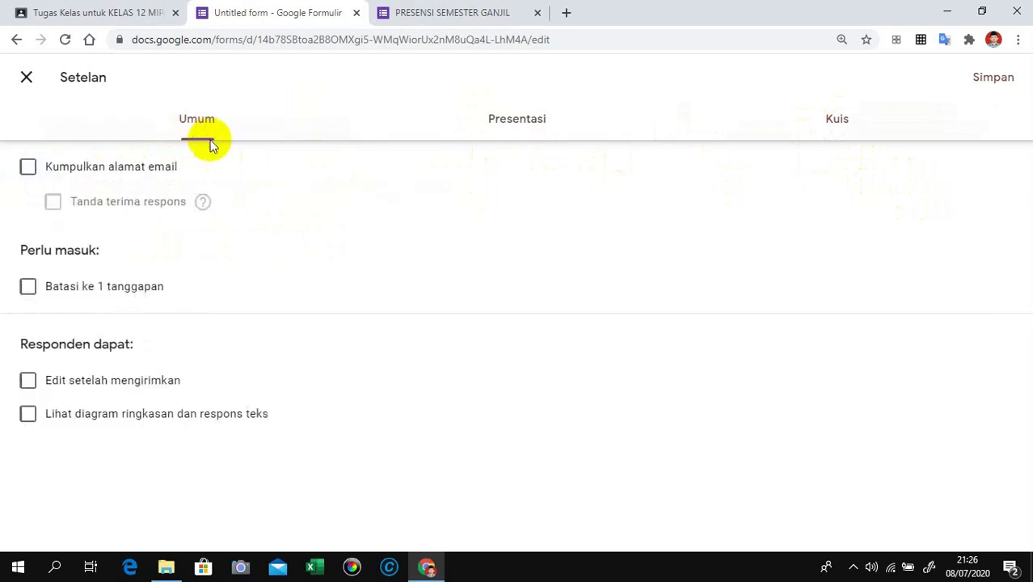
click(506, 132)
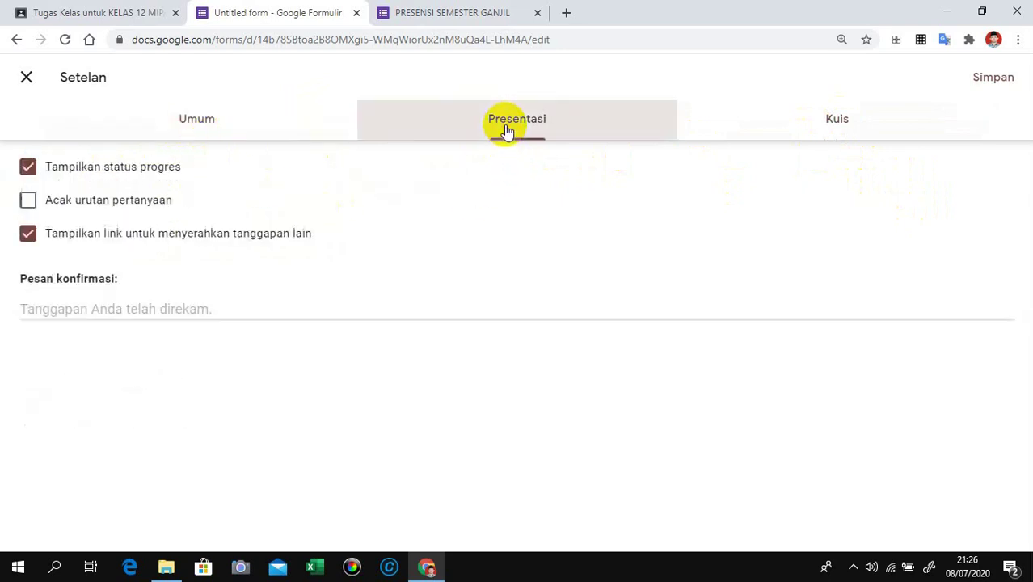
In the general settings, allow respondents Edit setelah mengirimkan and Lihat diagram ringkasan dan respons teks.
click(208, 129)
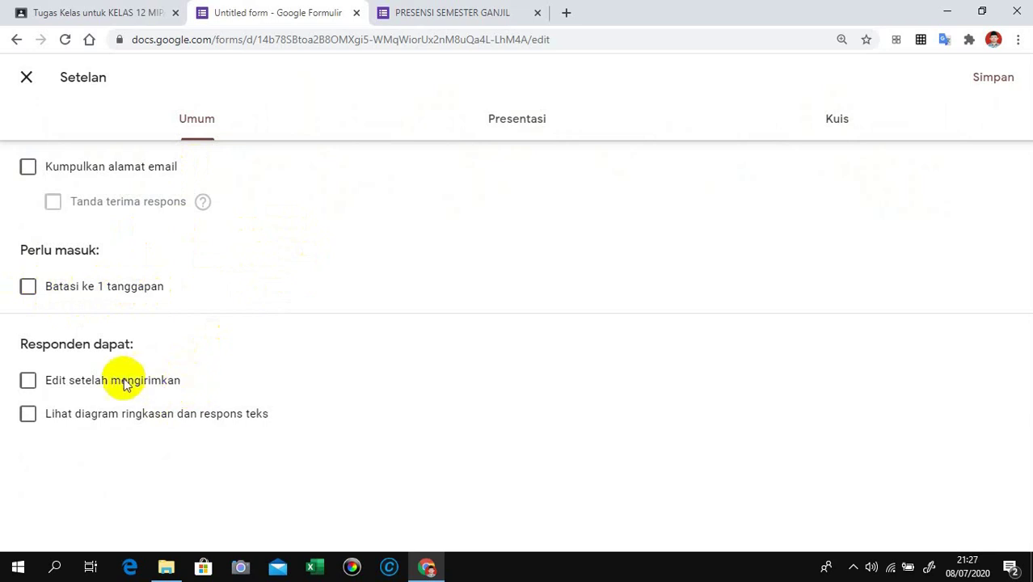
click(28, 380)
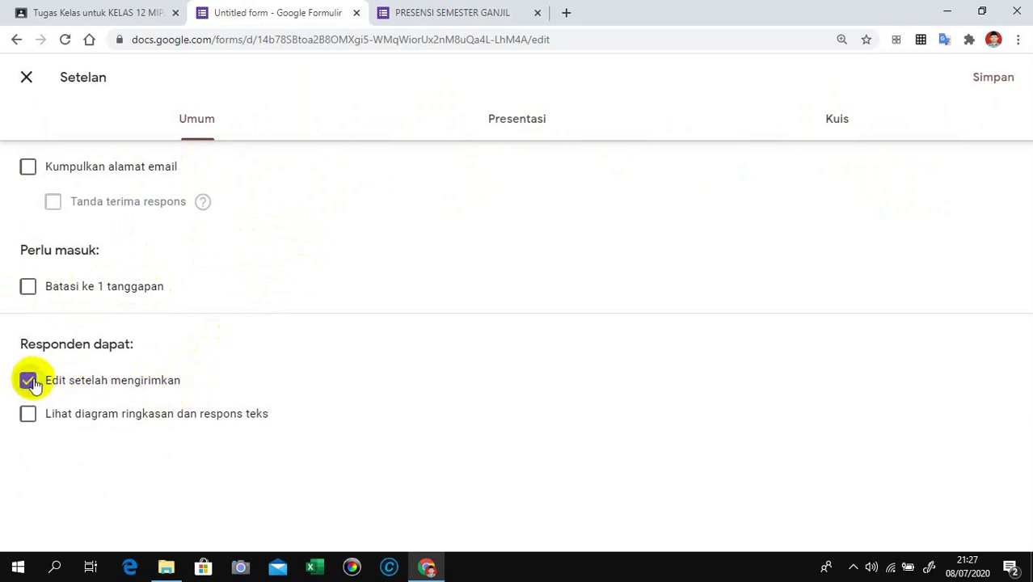
click(27, 383)
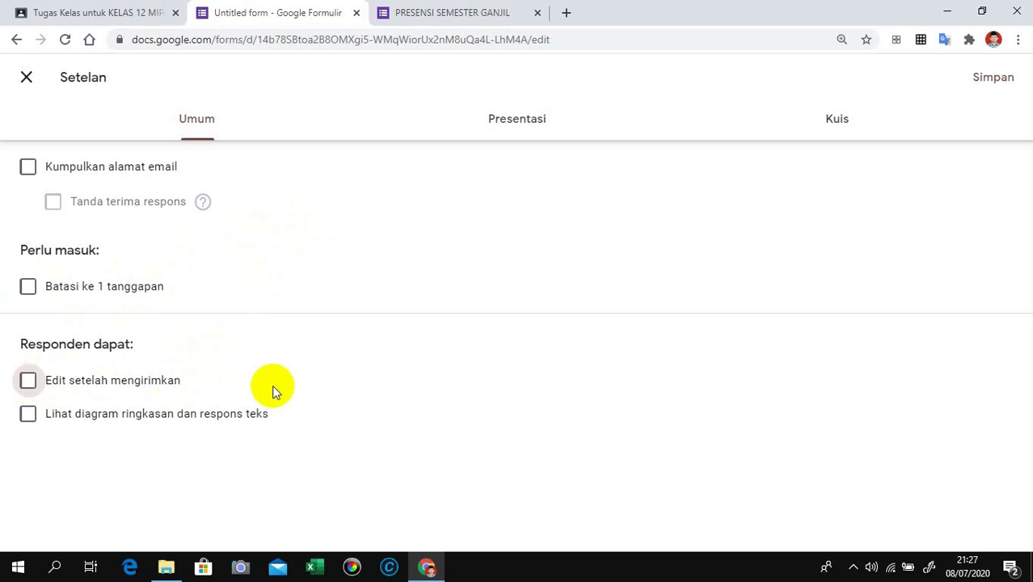
click(27, 384)
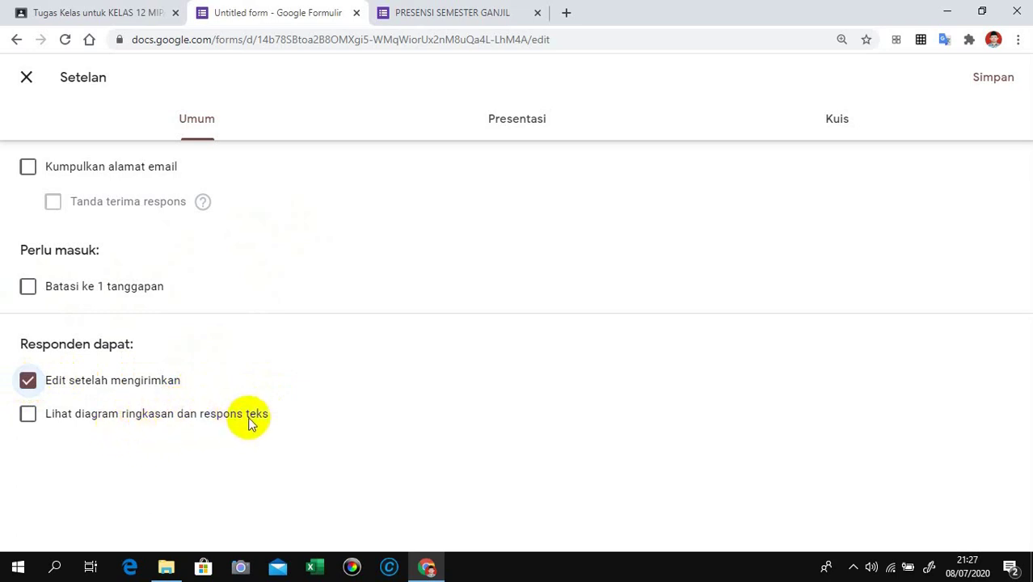
click(28, 416)
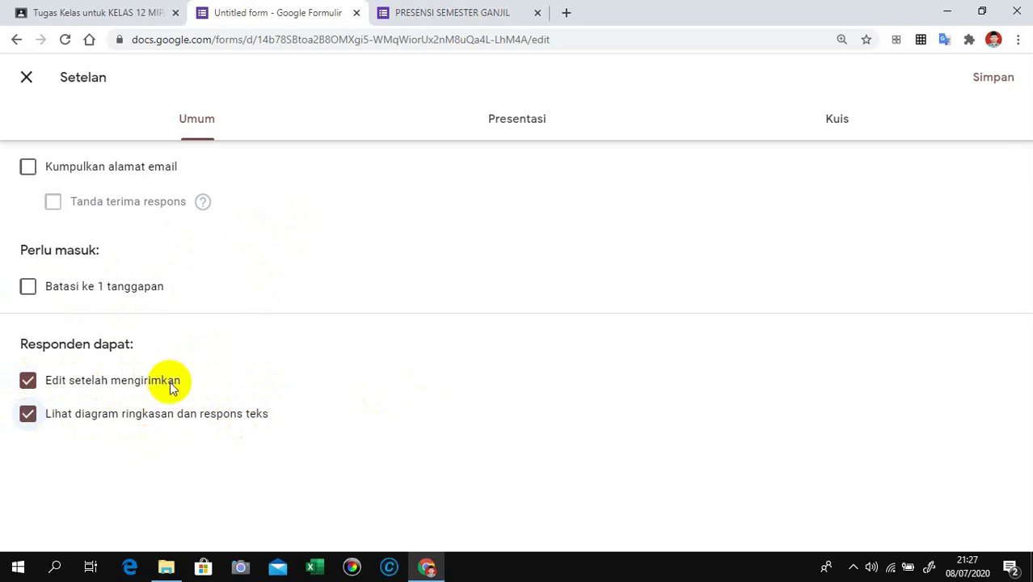
Save the form settings with both respondent options enabled and open the form's sending options.
click(28, 416)
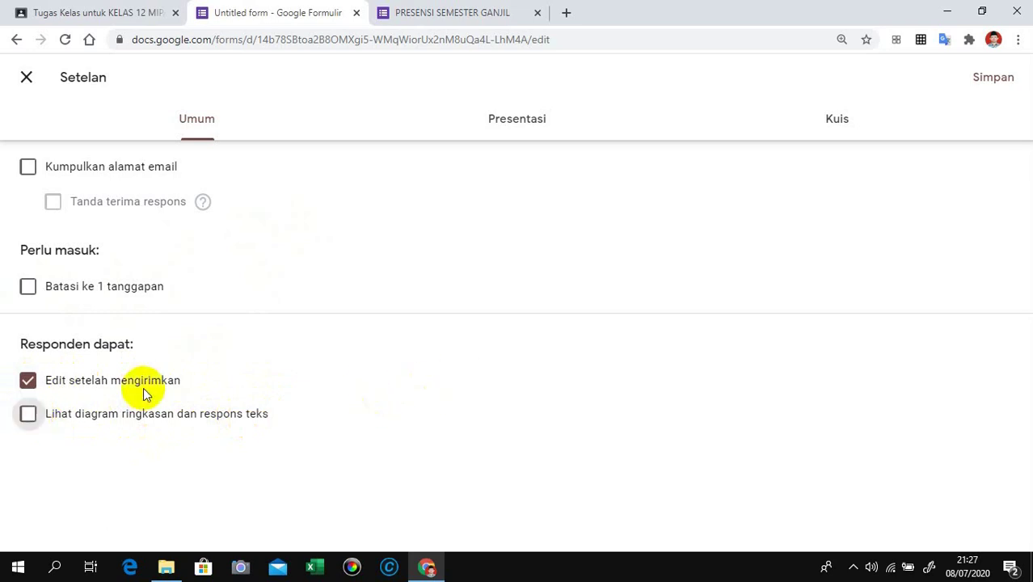
click(28, 415)
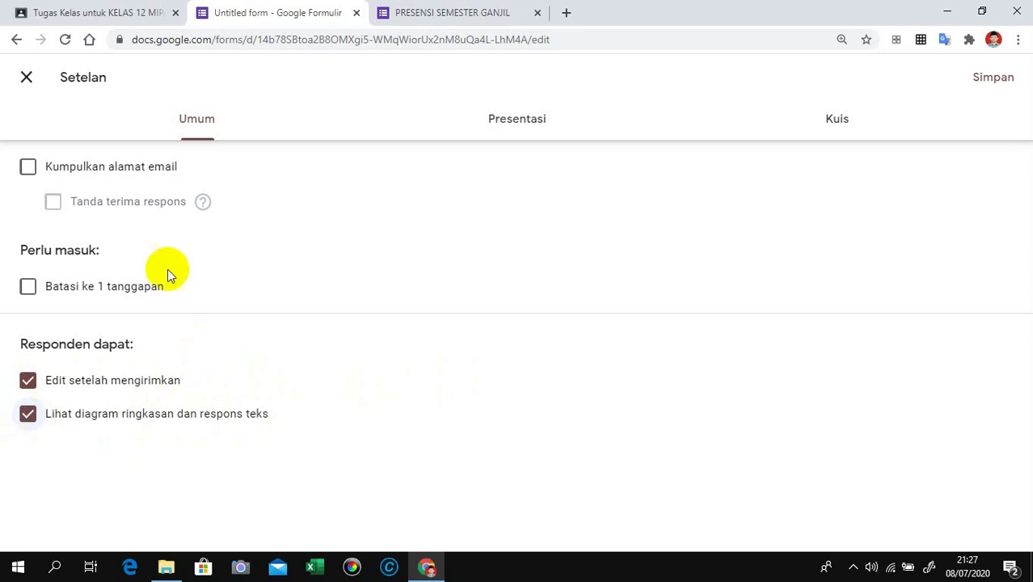
click(997, 79)
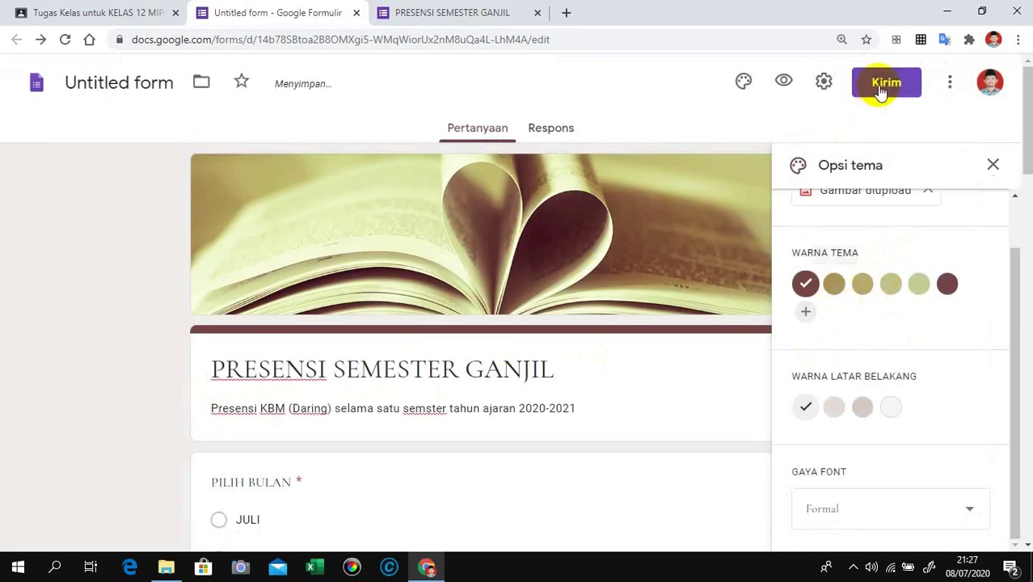
click(881, 89)
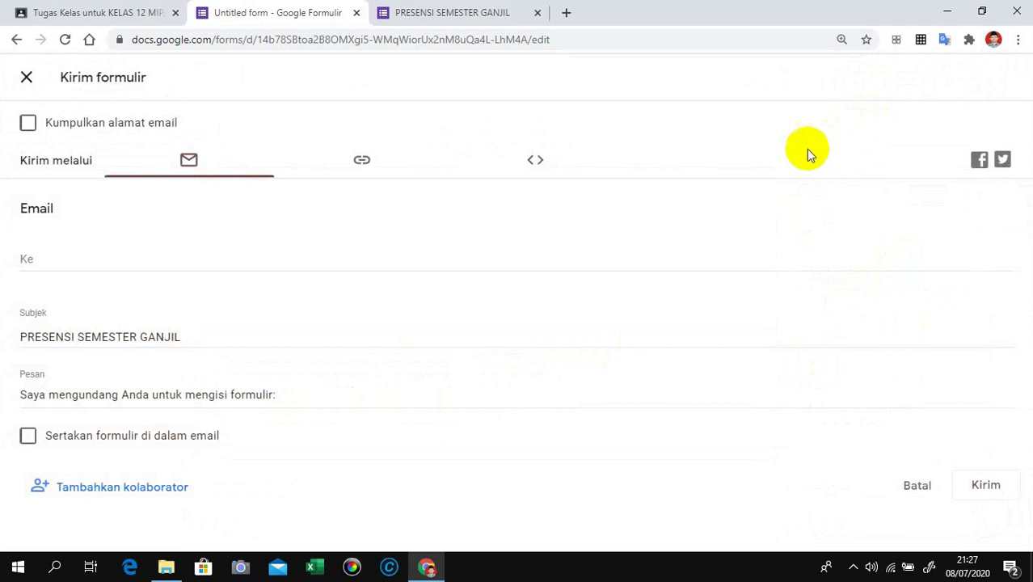
Return to the Classroom material, close it and move the ABSEN SEMESTER GANJIL draft under the ABSEN topic.
click(69, 15)
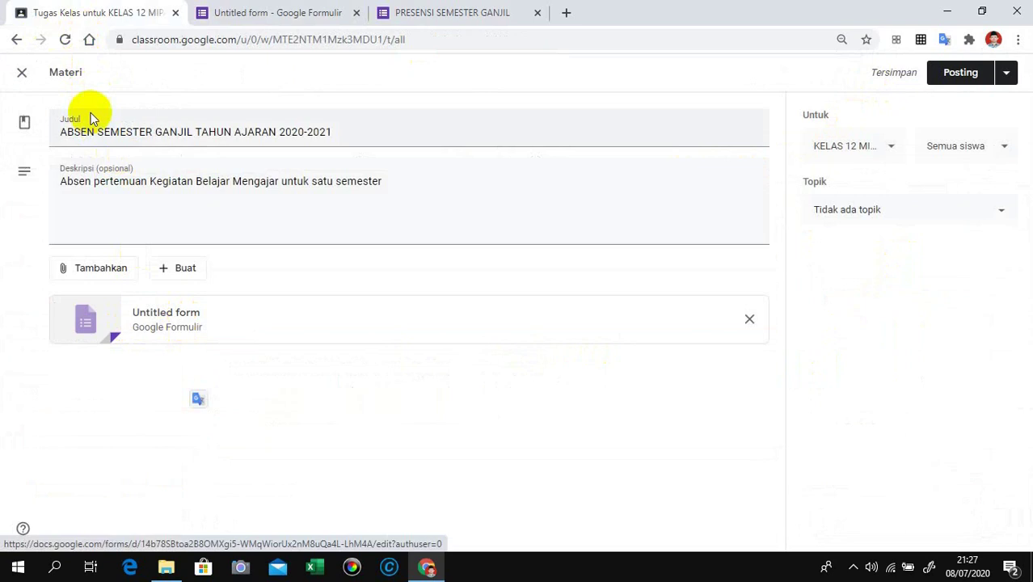
click(22, 75)
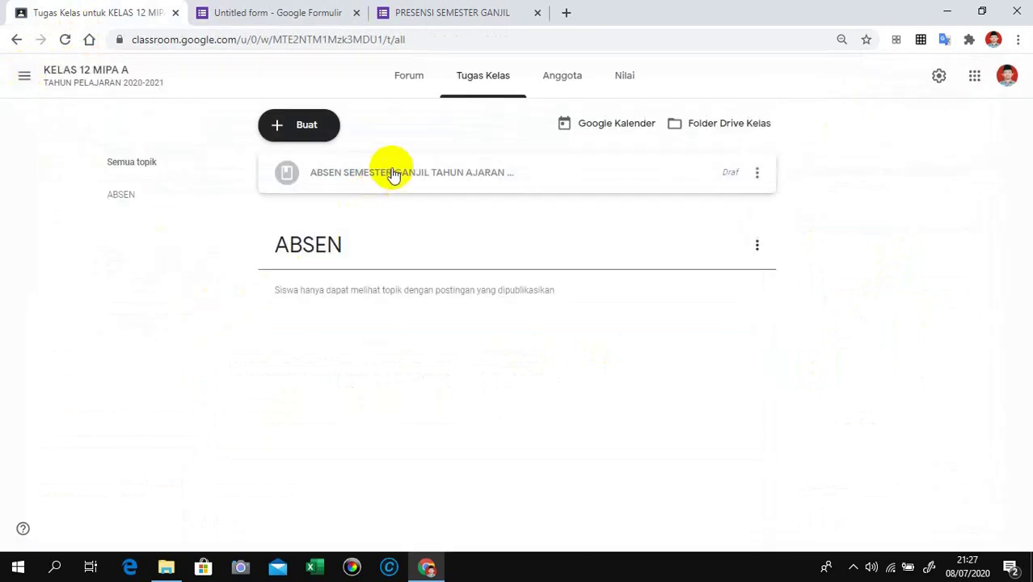
drag(393, 173, 365, 240)
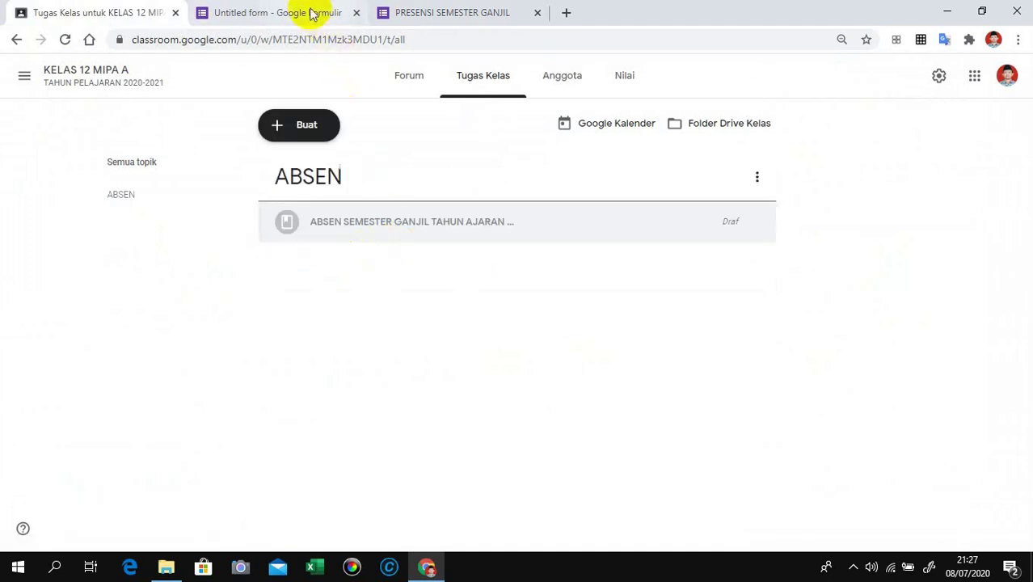
Open Google in a new browser tab and switch to the student's account.
click(566, 13)
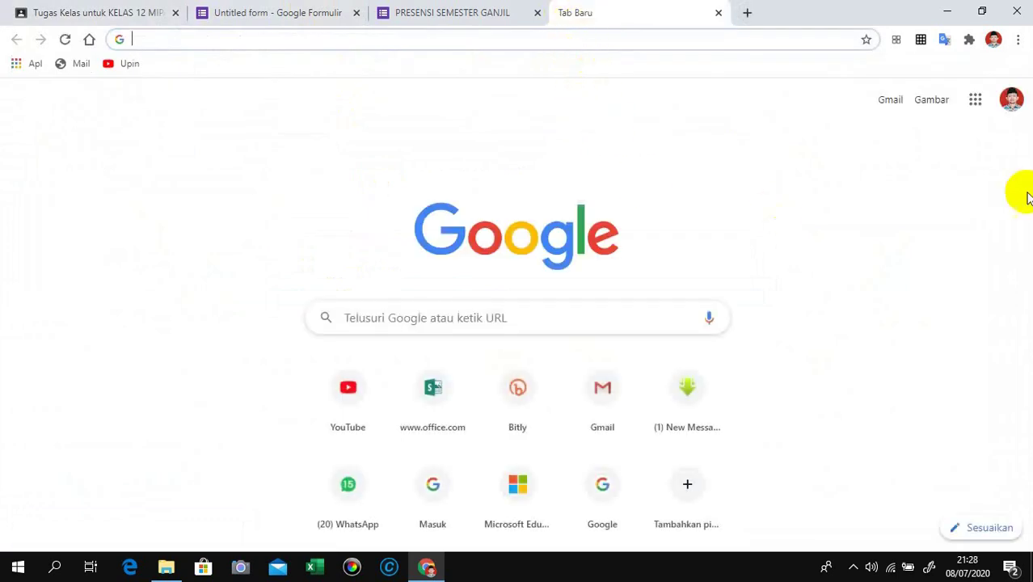
click(1013, 108)
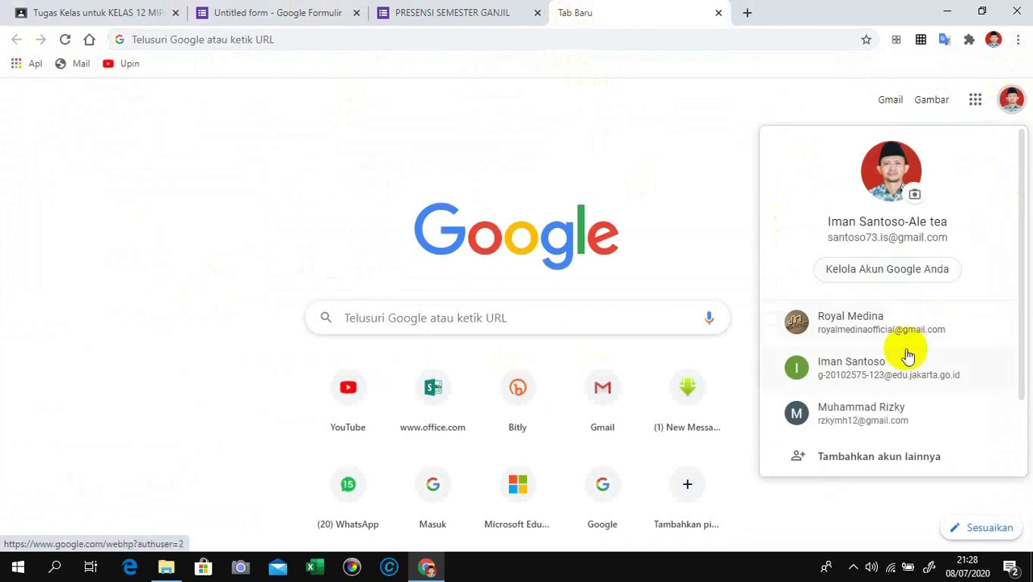
click(882, 414)
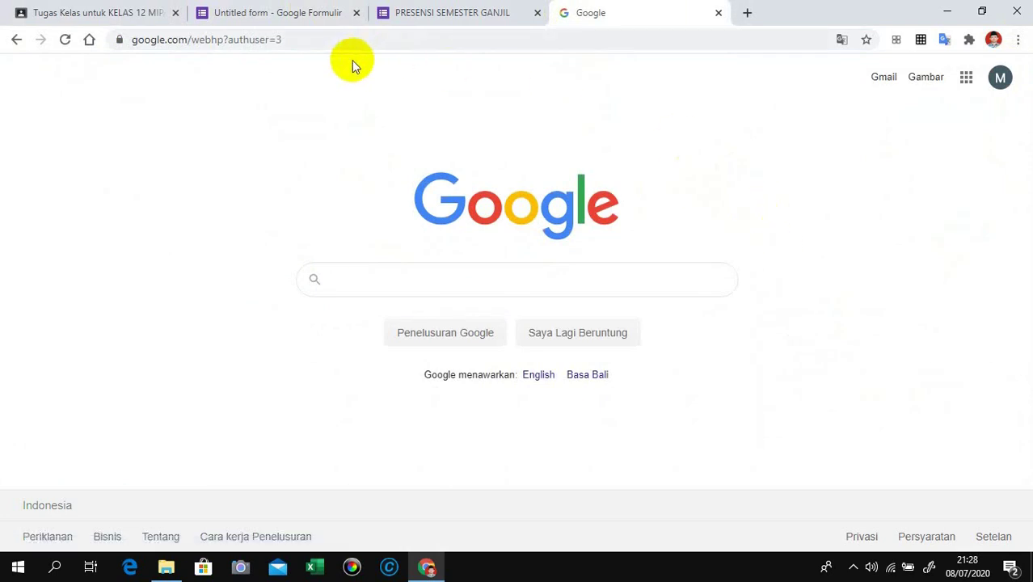
In the teacher's Classroom, look through the forum pages of KELAS 12 MIPA A and KELAS 12 MIPA B, ending on MIPA A.
click(131, 12)
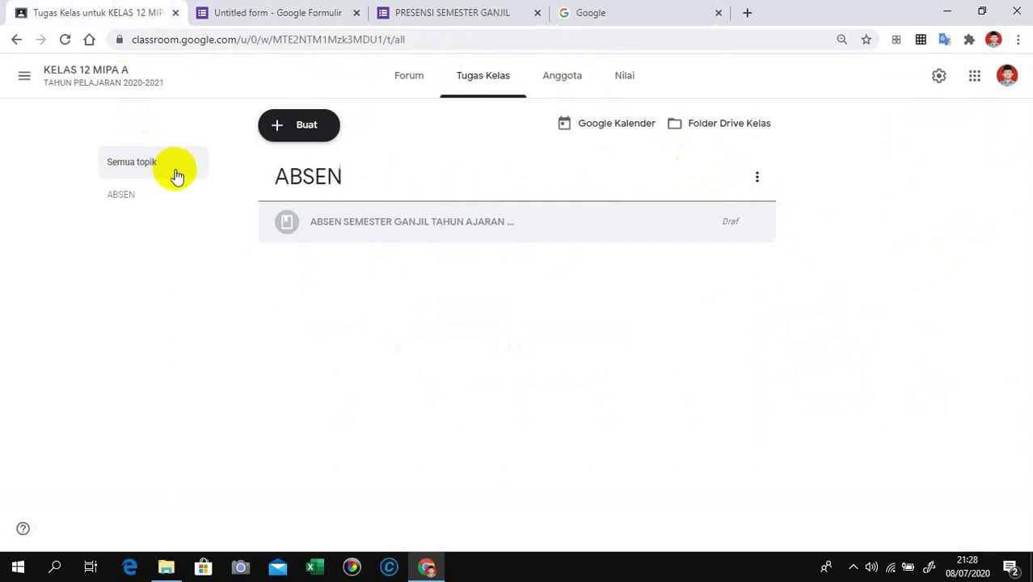
click(26, 78)
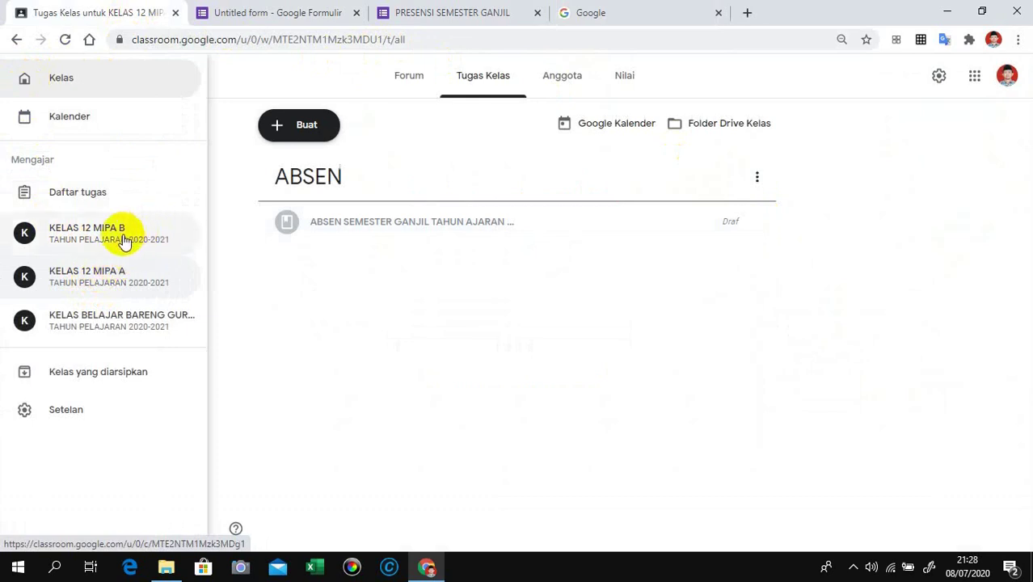
click(117, 279)
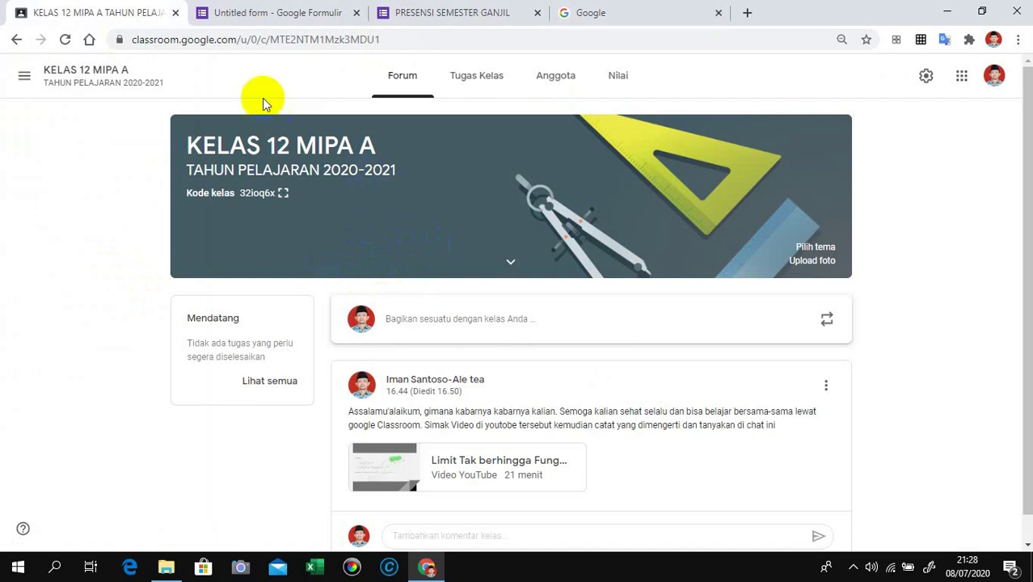
click(24, 79)
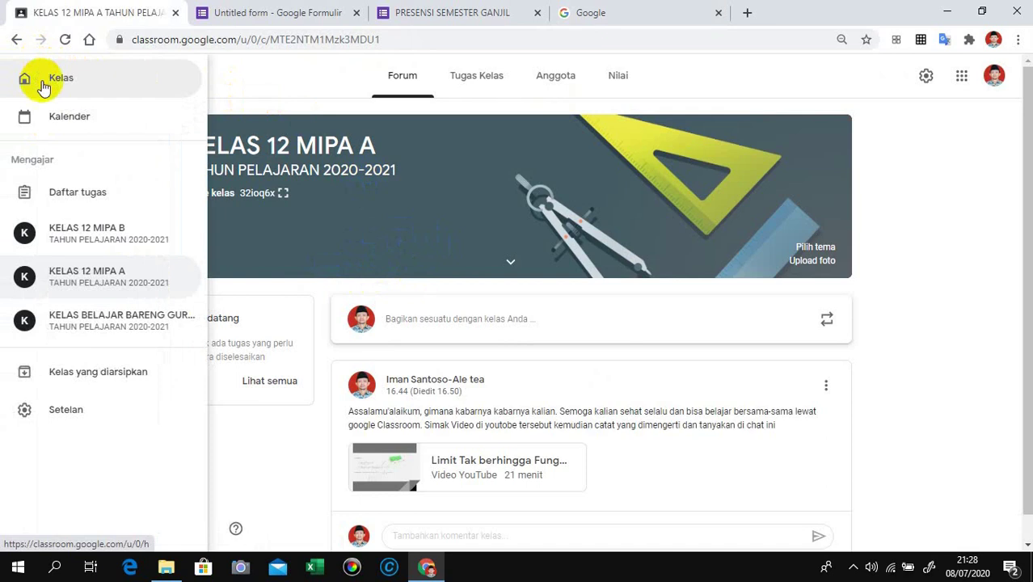
click(84, 237)
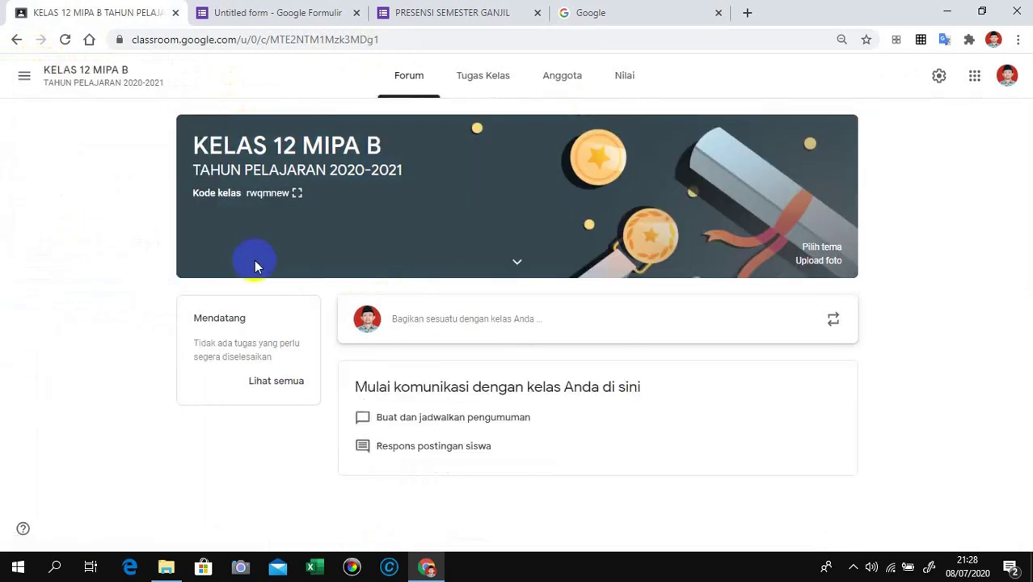
click(25, 78)
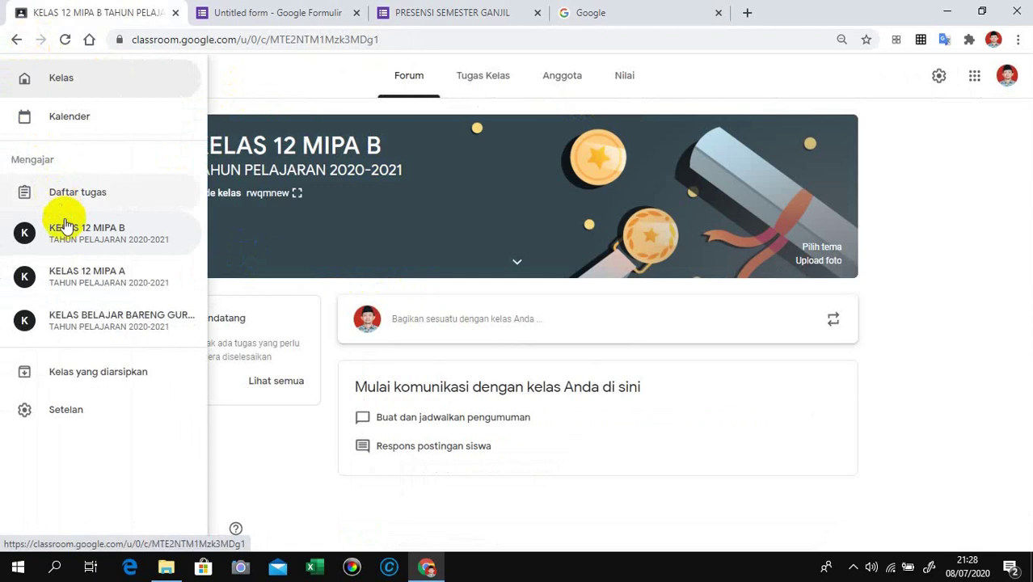
click(71, 273)
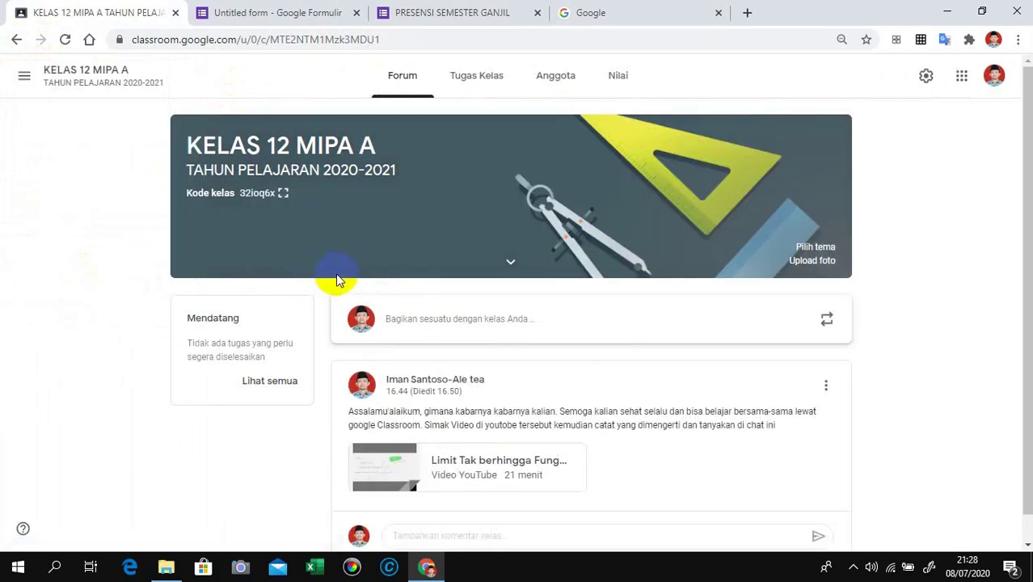
Show the KELAS 12 MIPA A class code enlarged, copy it and close the display.
click(284, 196)
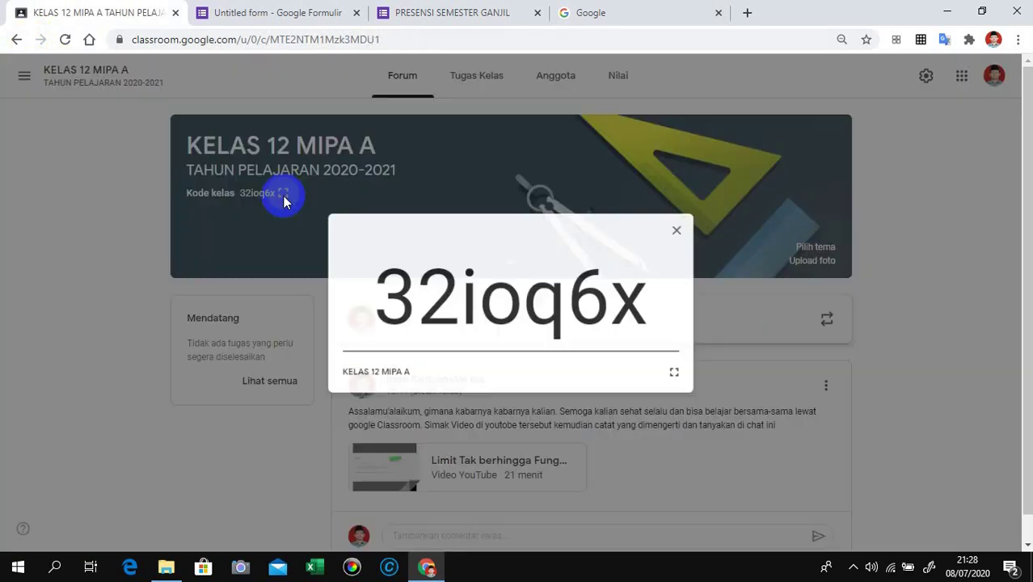
drag(361, 273, 671, 303)
right_click(604, 304)
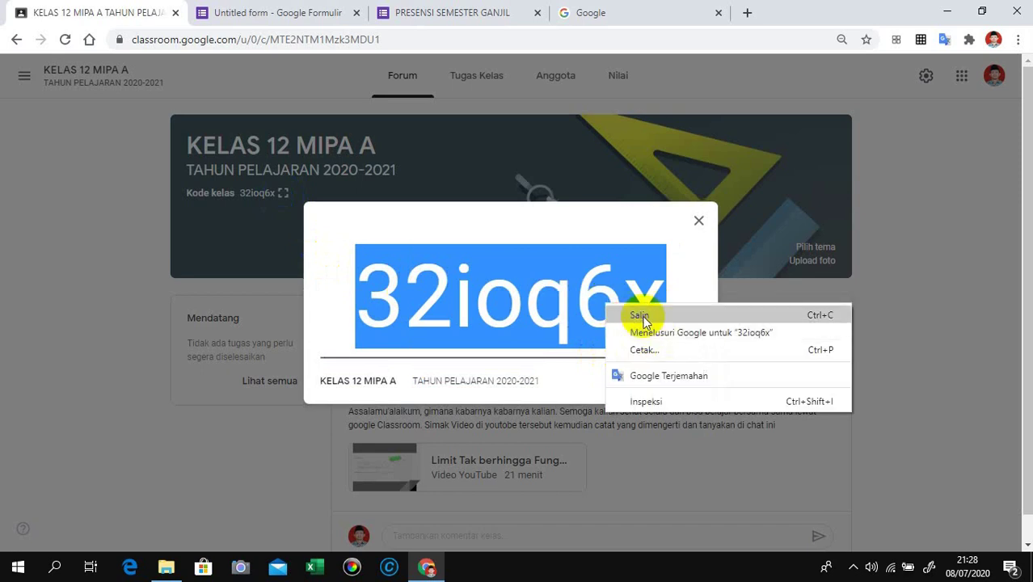
click(639, 315)
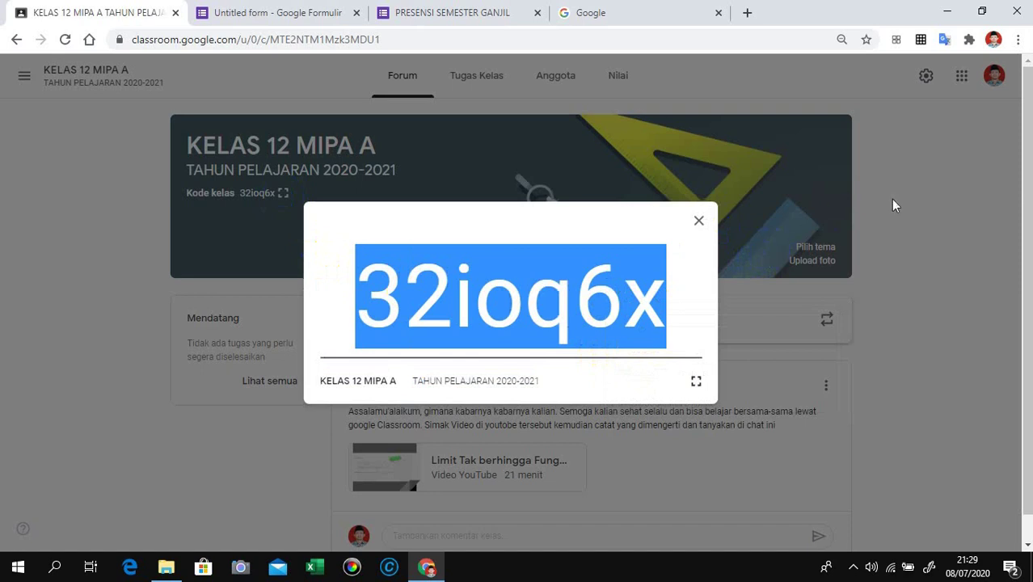
click(890, 169)
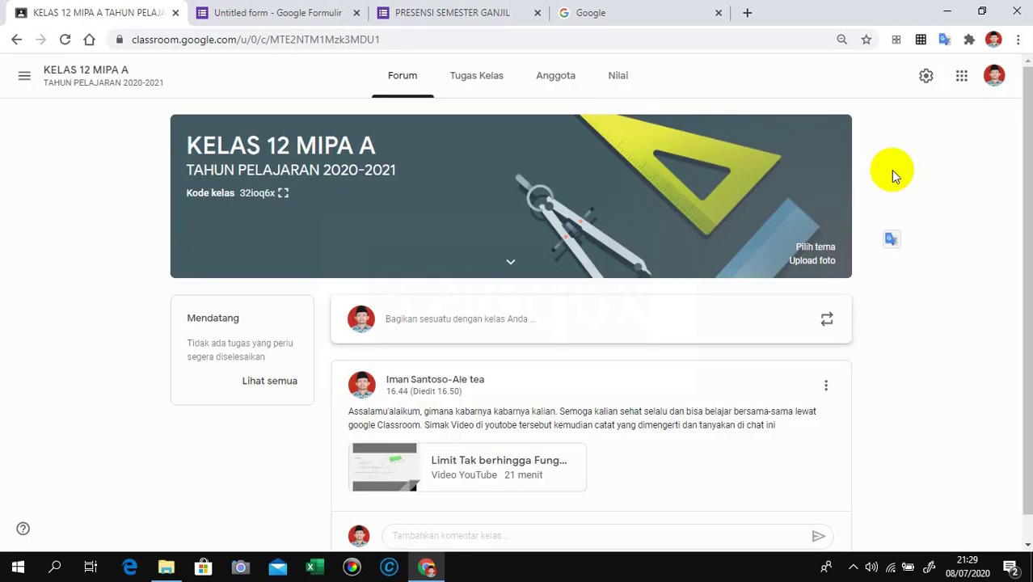
Open Google Classroom in the student's account and enter KELAS 12 MIPA A.
click(628, 16)
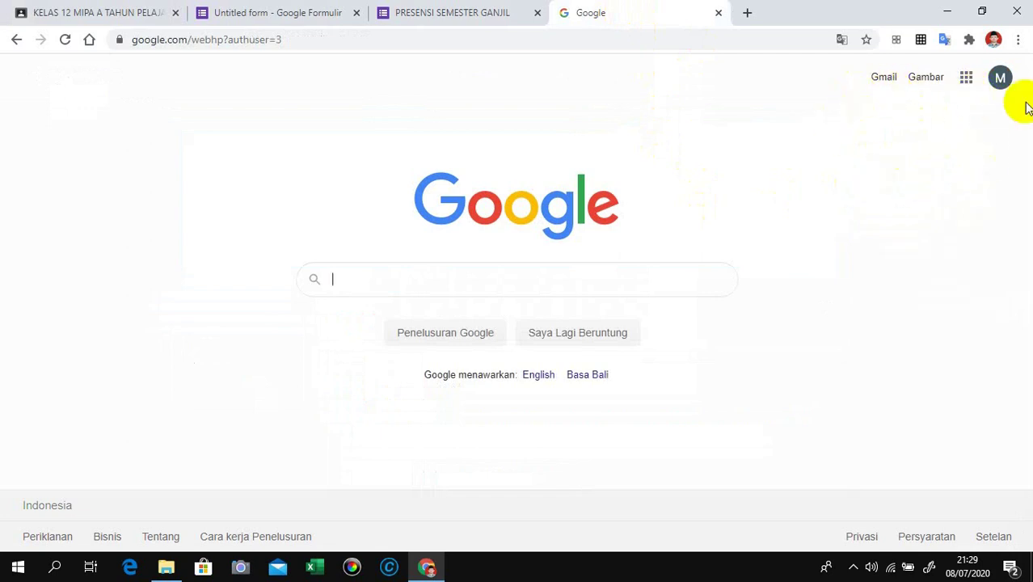
click(967, 81)
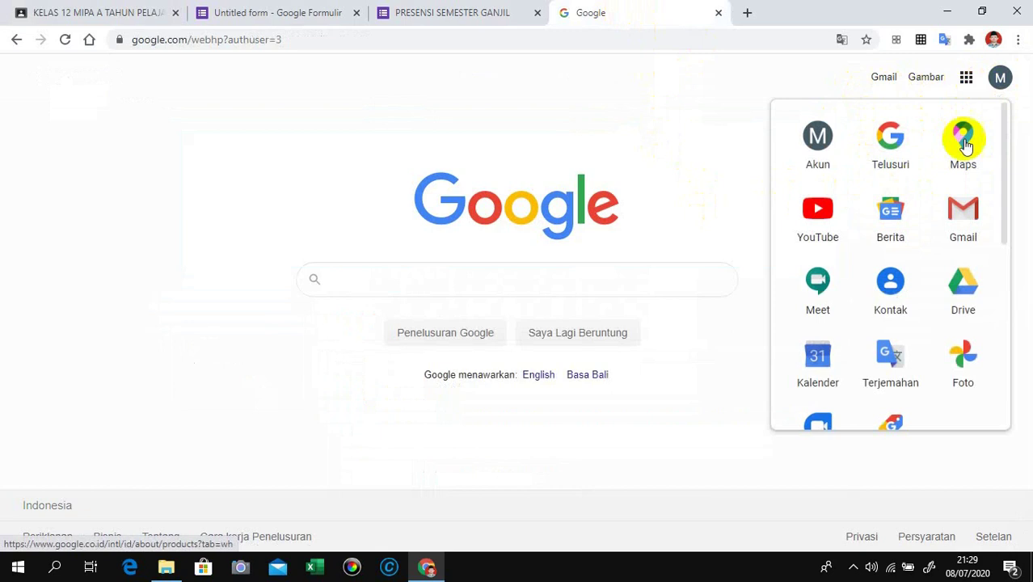
scroll(931, 307, down, 3)
scroll(919, 324, down, 2)
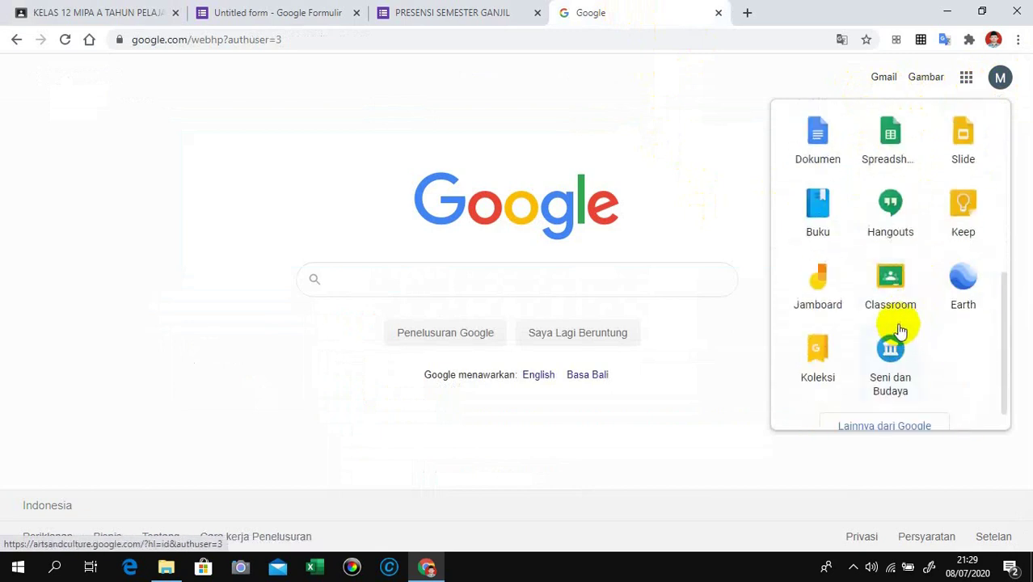
click(890, 310)
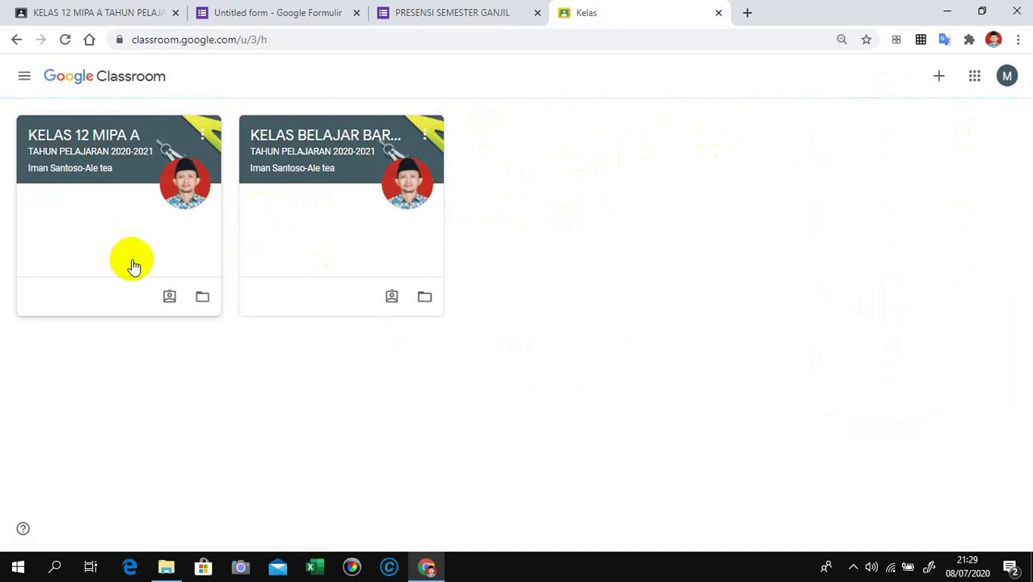
click(127, 178)
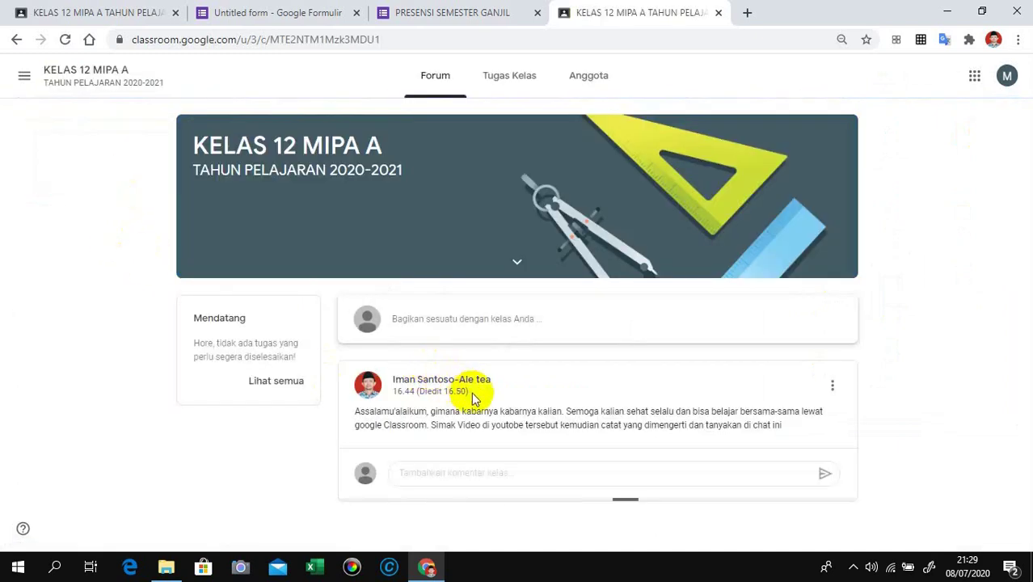
Check the forum and class assignments of KELAS 12 MIPA A in the student's view, reloading the page.
scroll(461, 397, down, 1)
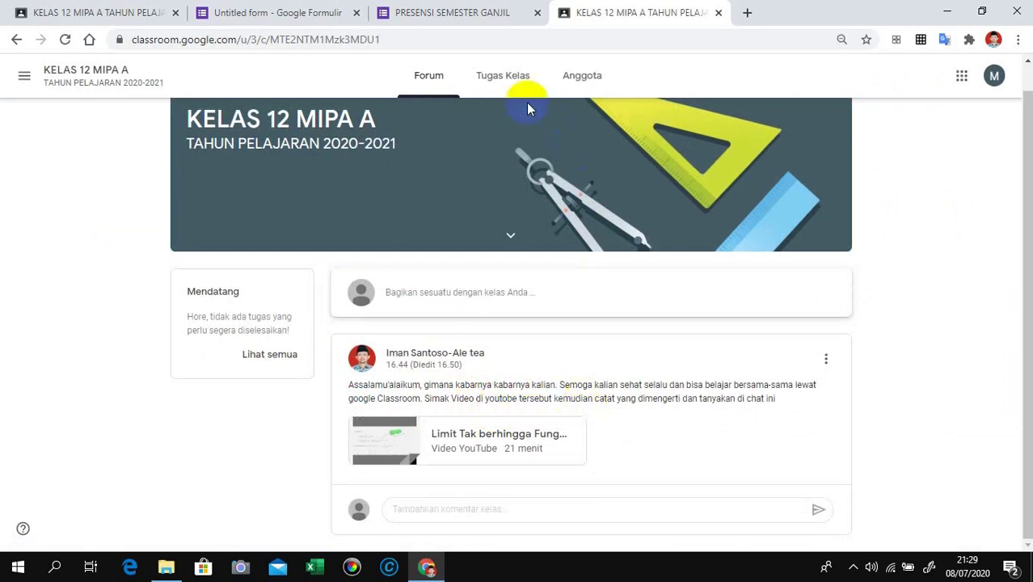
click(506, 88)
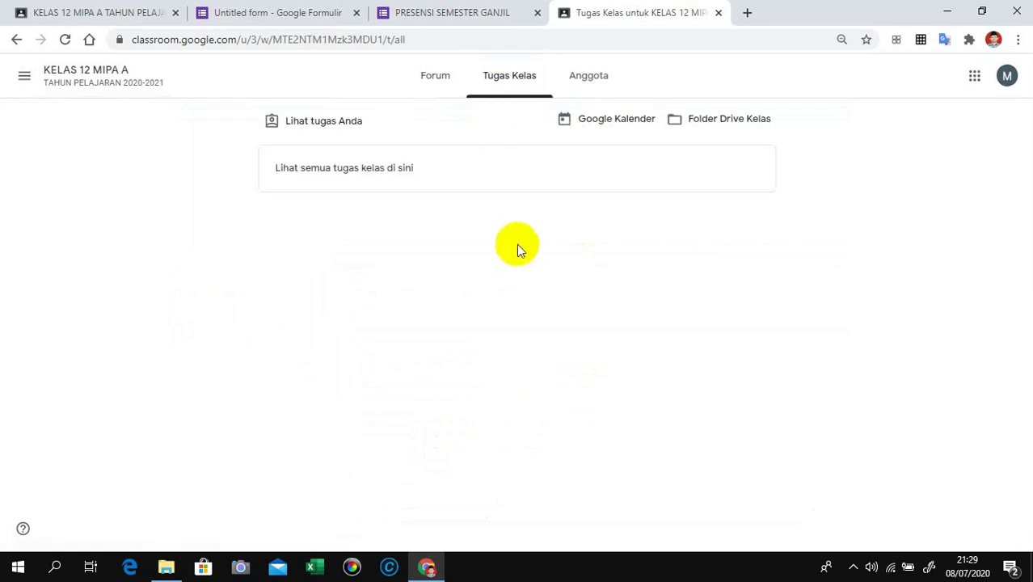
click(64, 39)
click(436, 86)
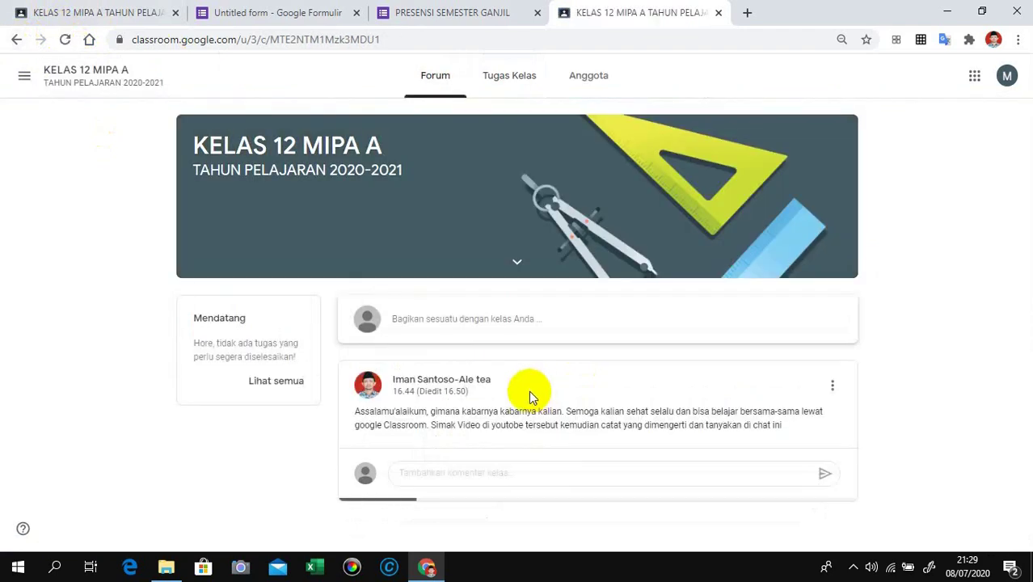
scroll(488, 411, down, 1)
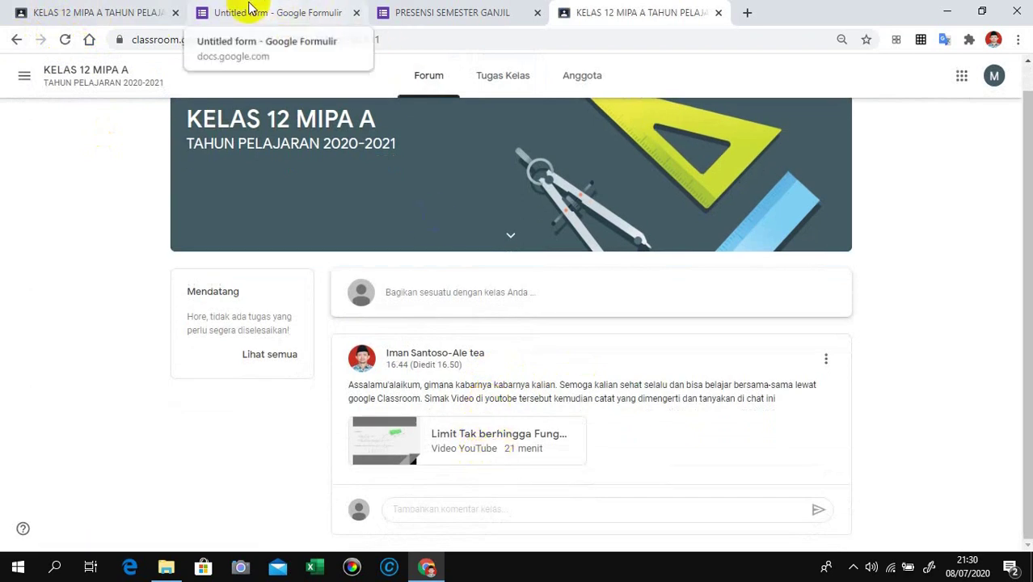
Compare the KELAS 12 MIPA A forum in the teacher's and student's views and return to the teacher's class list.
click(115, 13)
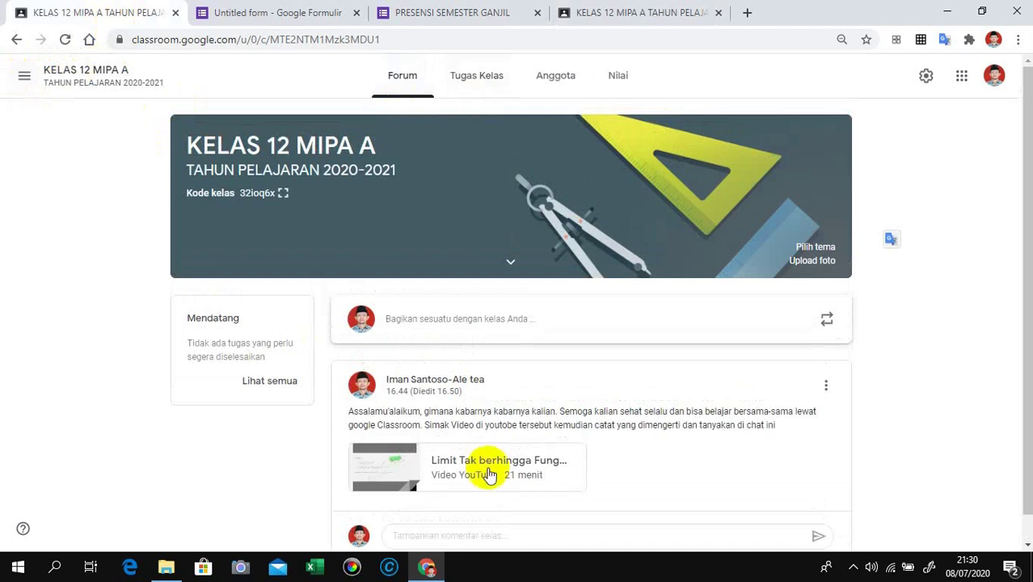
click(646, 12)
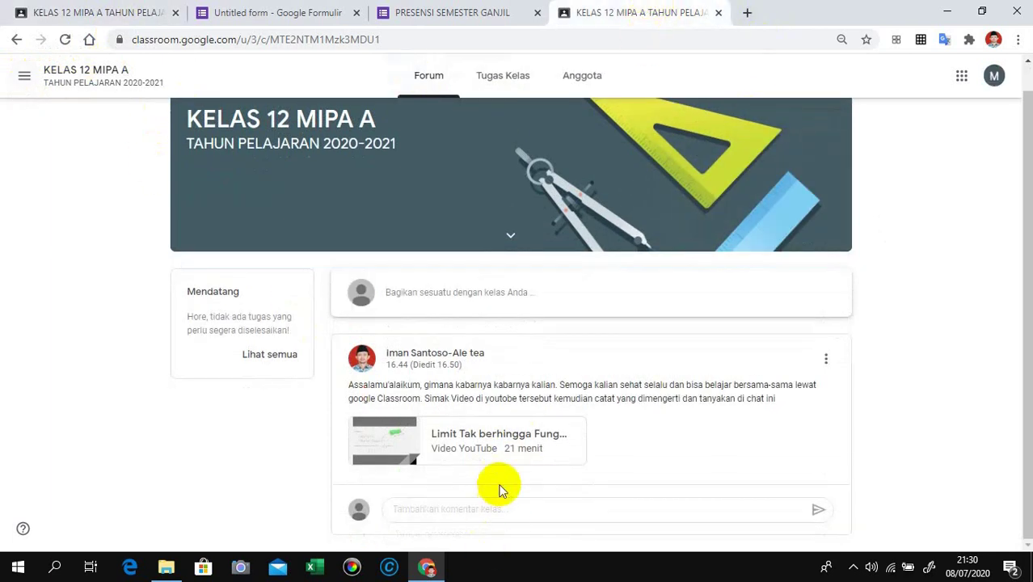
click(65, 16)
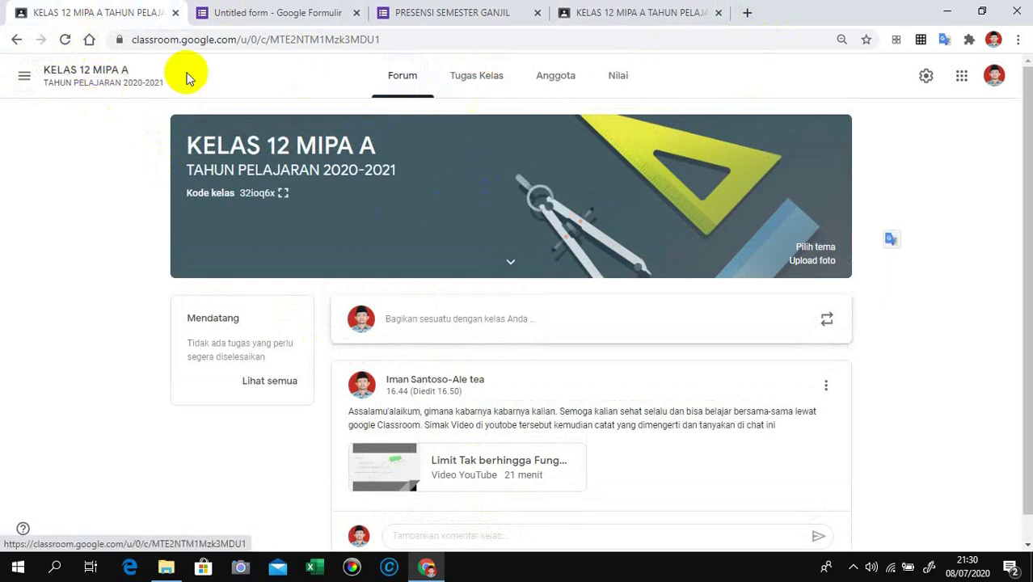
click(26, 78)
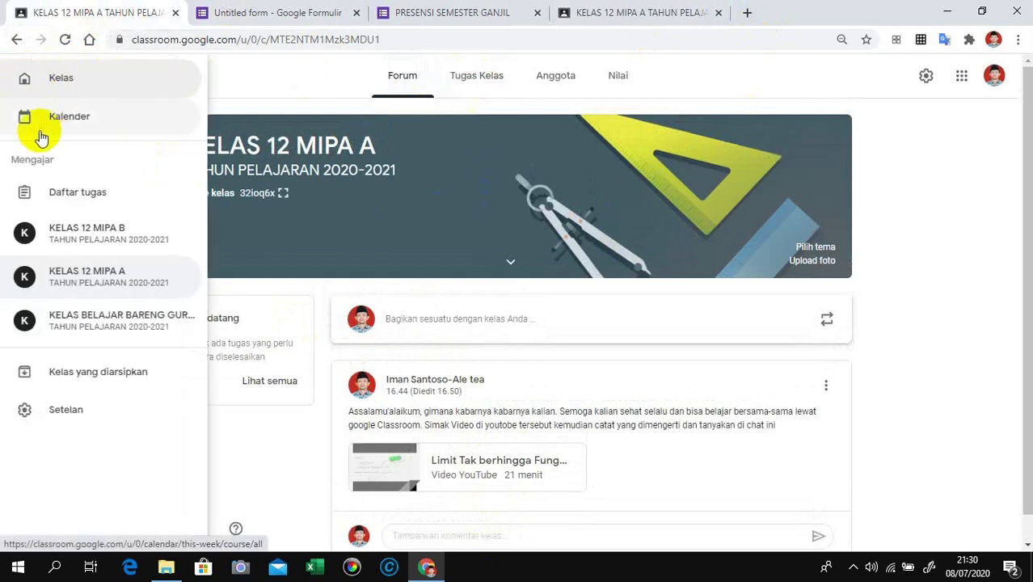
click(62, 85)
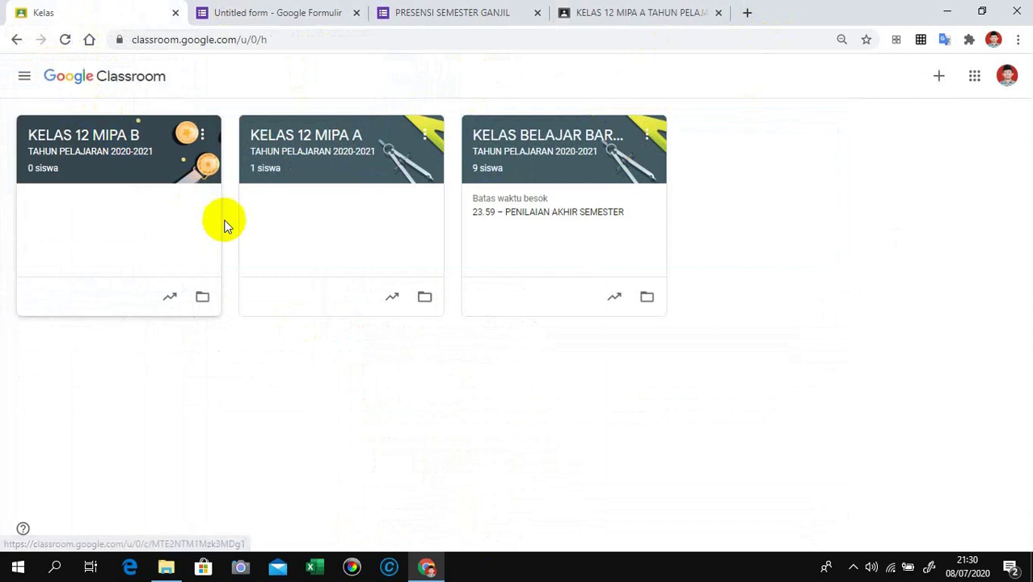
Open the draft attendance material in KELAS 12 MIPA A's class assignments and look through its attached PRESENSI SEMESTER GANJIL form.
click(328, 181)
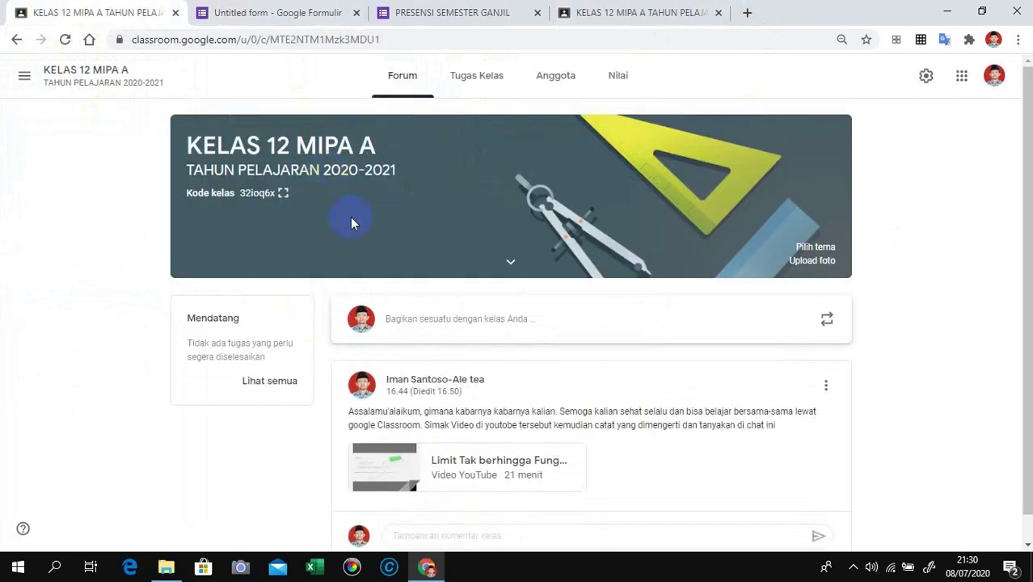
click(489, 81)
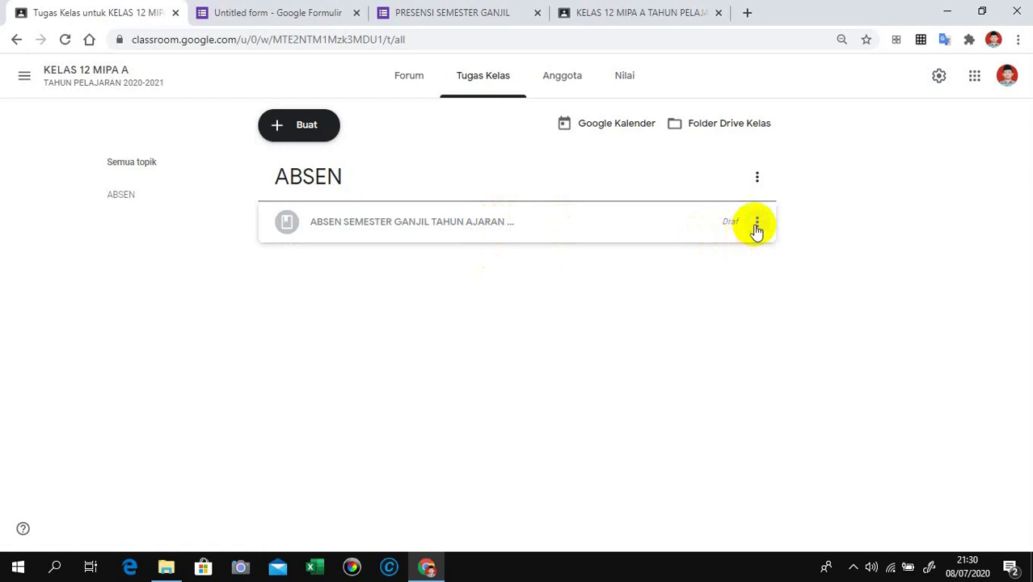
click(500, 225)
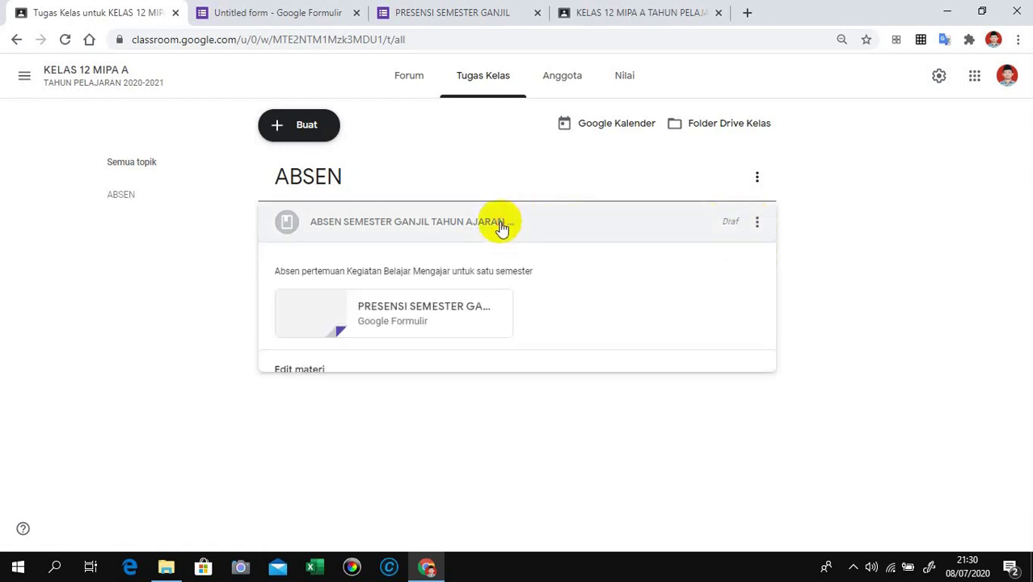
click(447, 322)
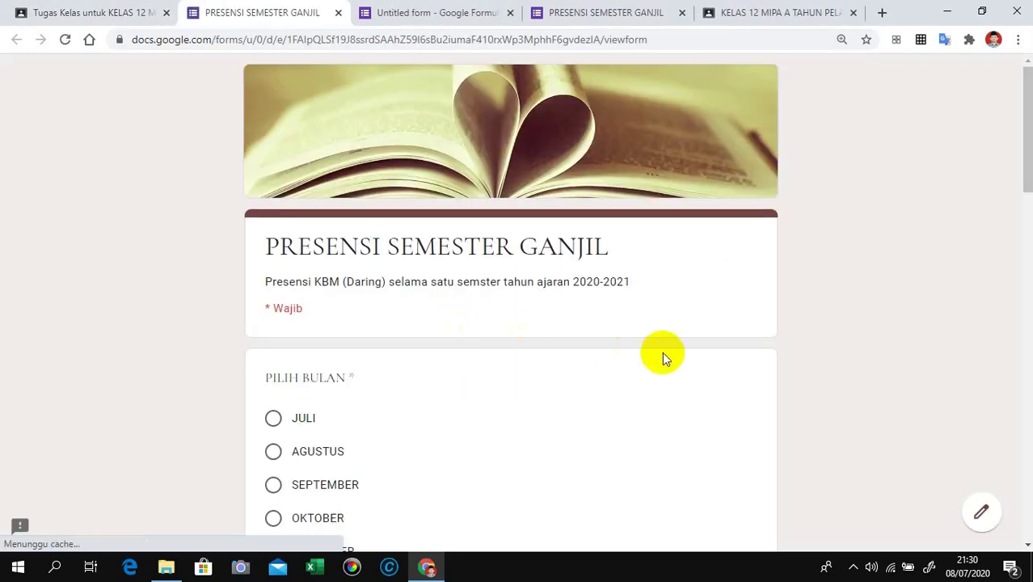
scroll(877, 333, down, 8)
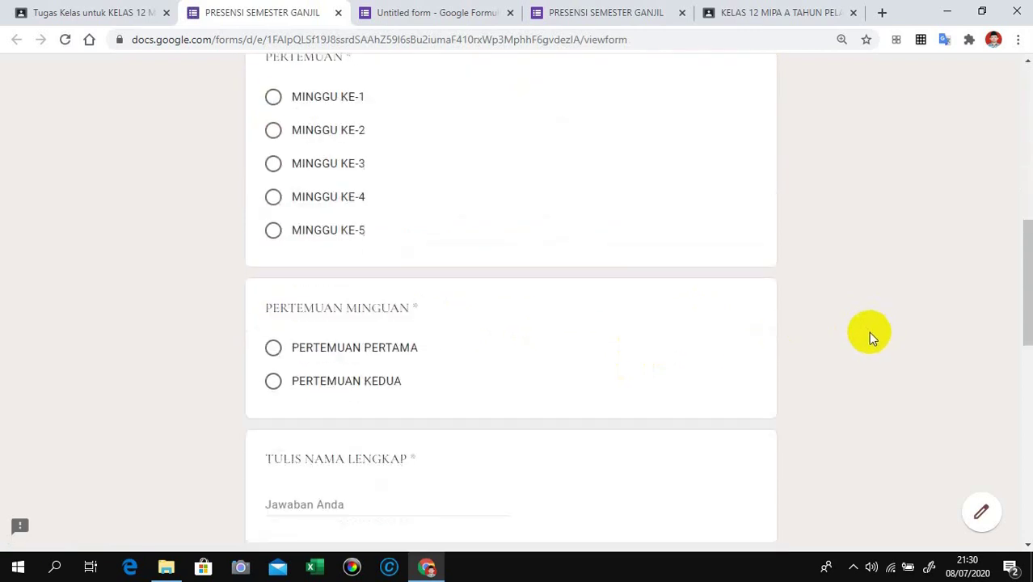
scroll(869, 332, down, 4)
key(ctrl+w)
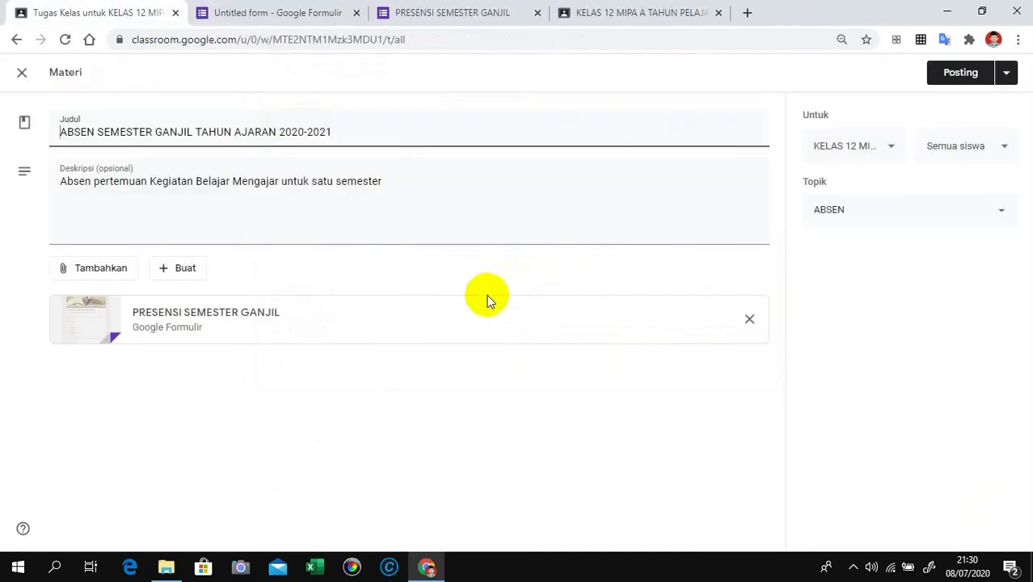
Assign the attendance material also to KELAS 12 MIPA B and the KELAS BELAJAR class, and post it.
click(891, 152)
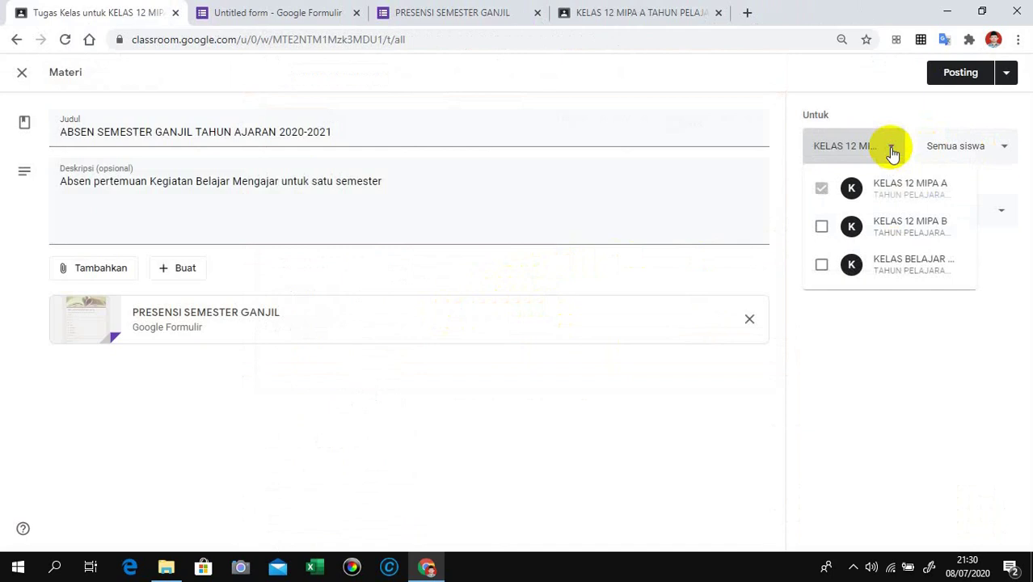
click(822, 228)
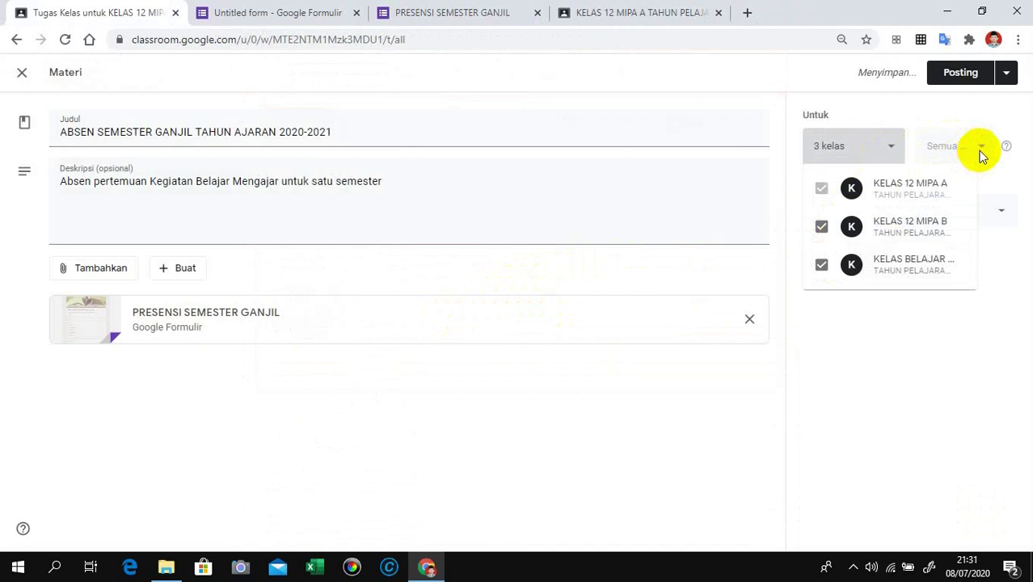
click(960, 77)
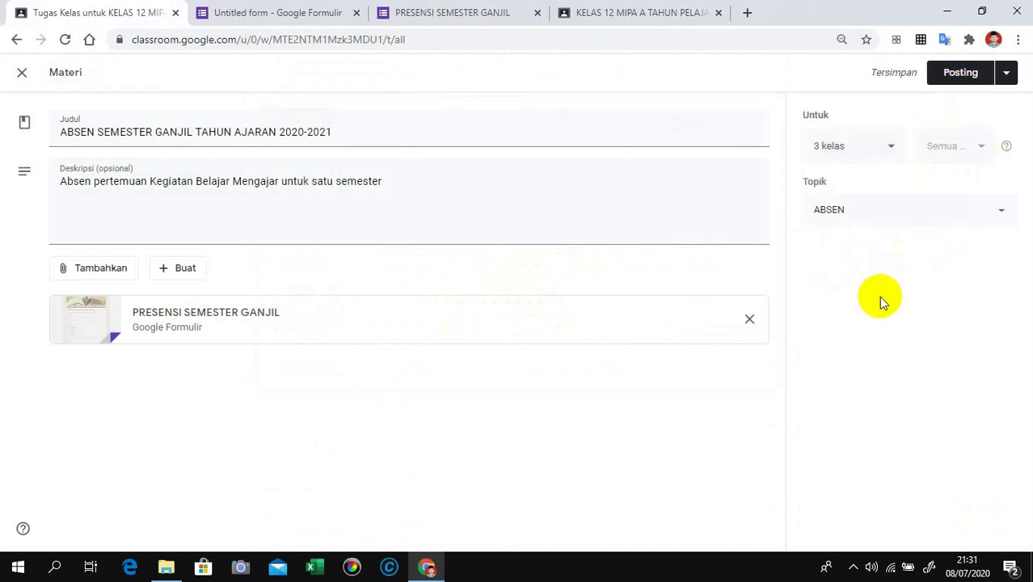
click(962, 76)
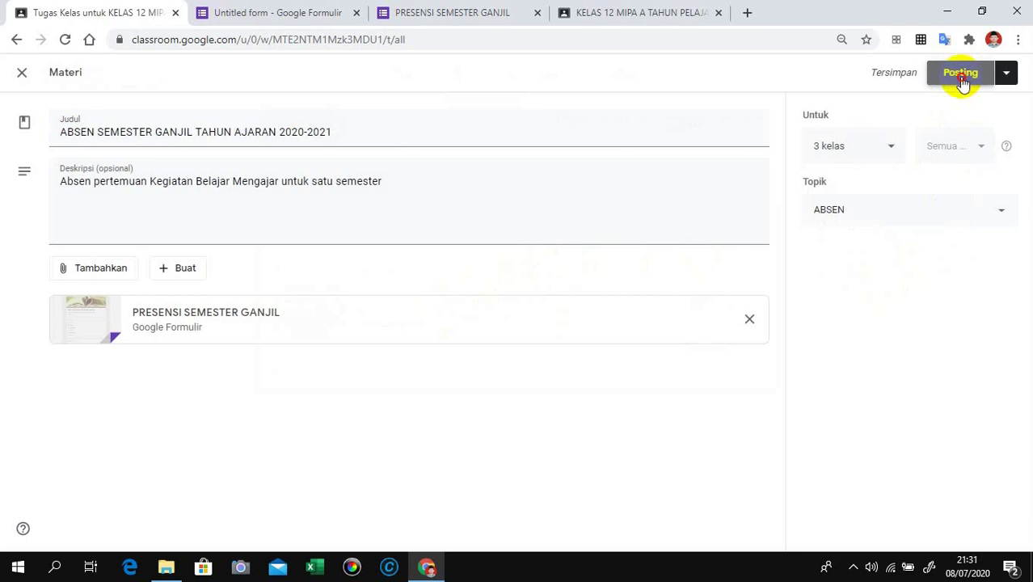
click(608, 350)
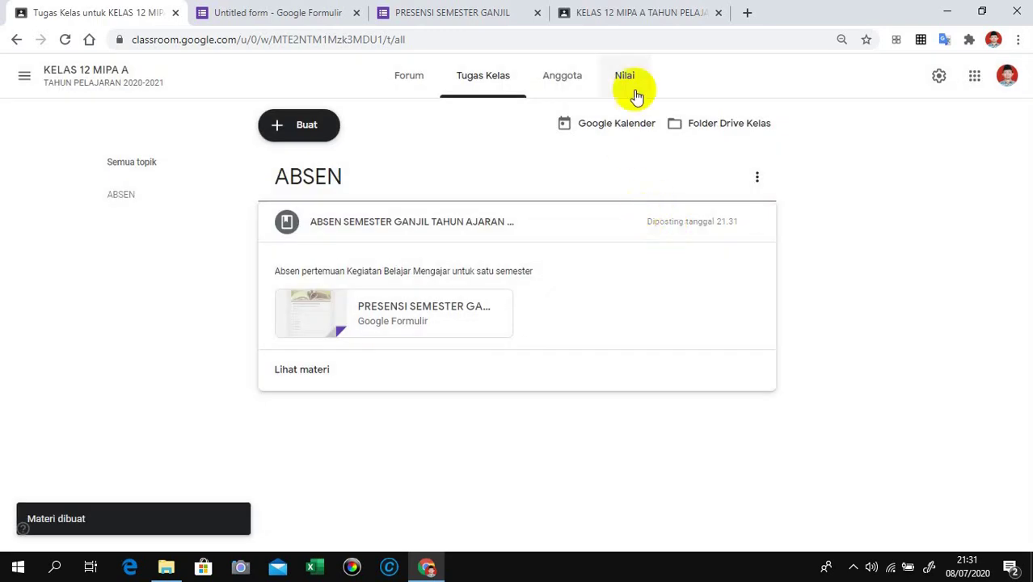
Refresh the student's KELAS 12 MIPA A forum and open the PRESENSI SEMESTER GANJIL form from the posted attendance material.
click(639, 15)
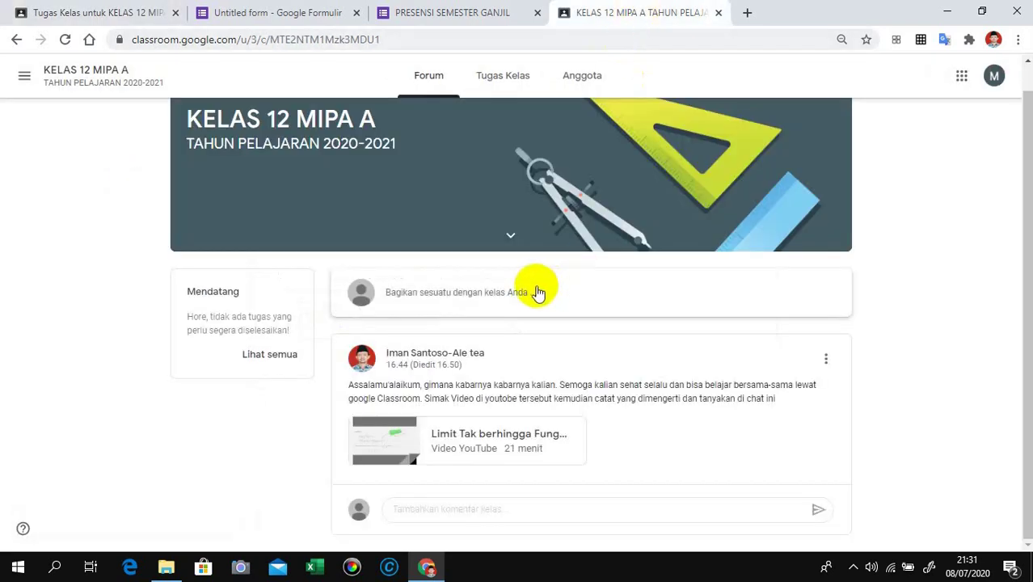
click(64, 39)
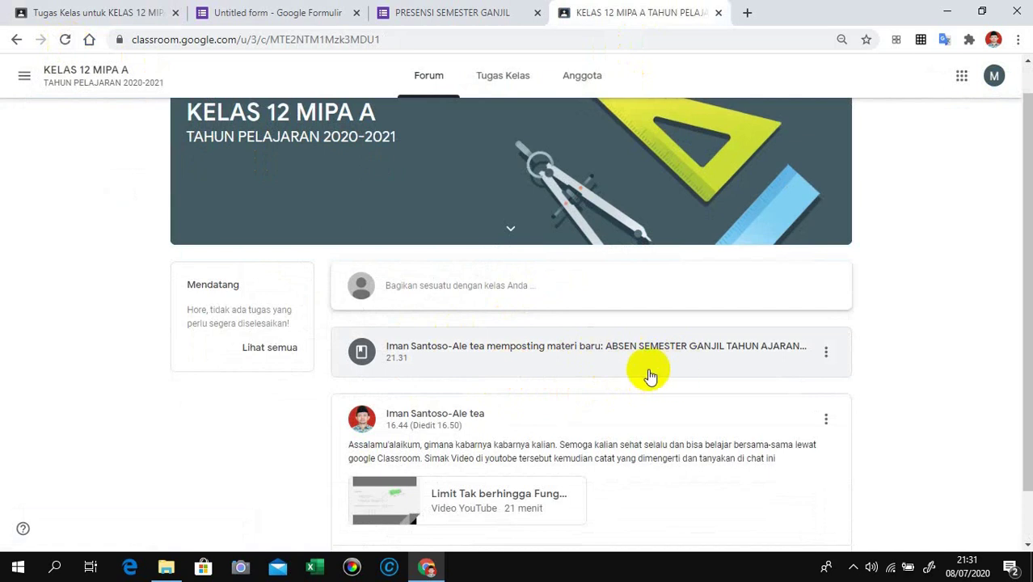
click(697, 354)
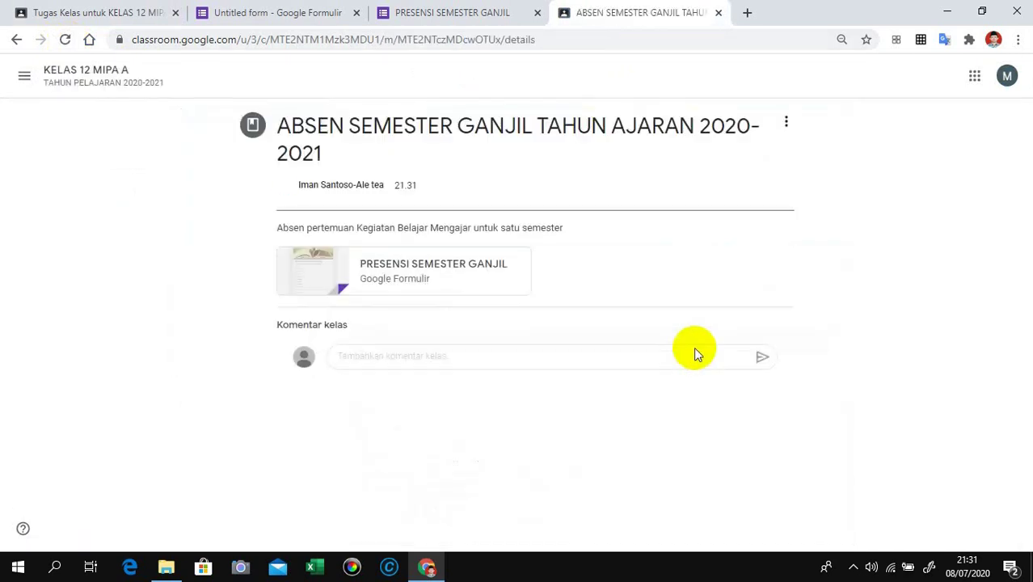
click(336, 274)
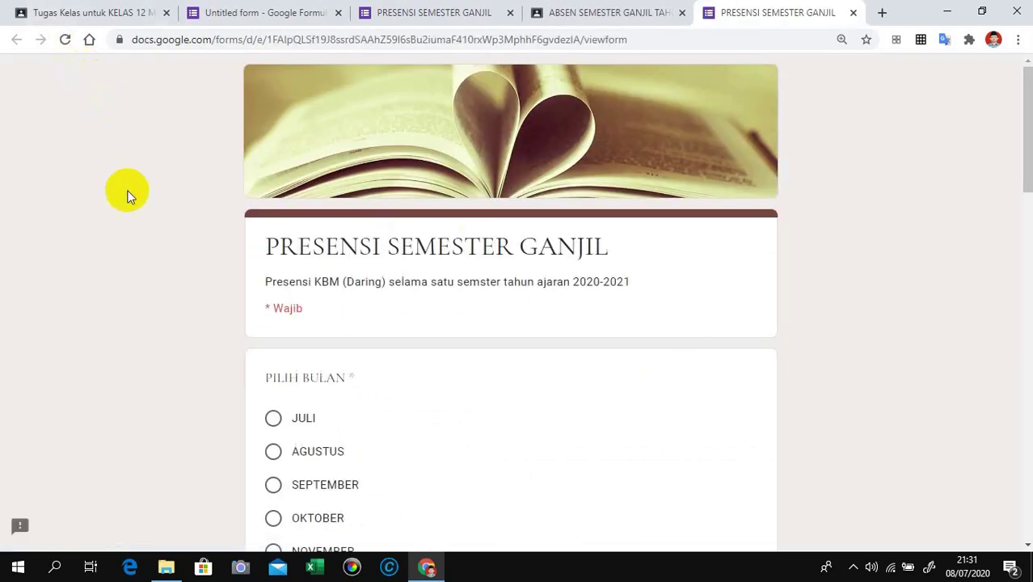
Answer the form's month with JULI, the meeting with MINGGU KE-3 and the weekly meeting with PERTEMUAN PERTAMA.
scroll(344, 303, down, 2)
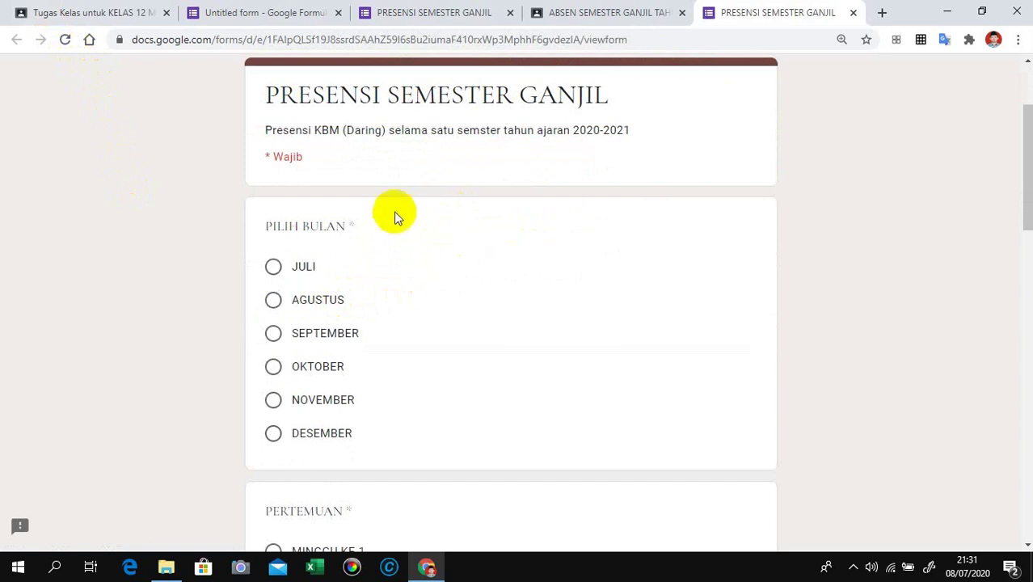
click(277, 271)
scroll(482, 333, down, 3)
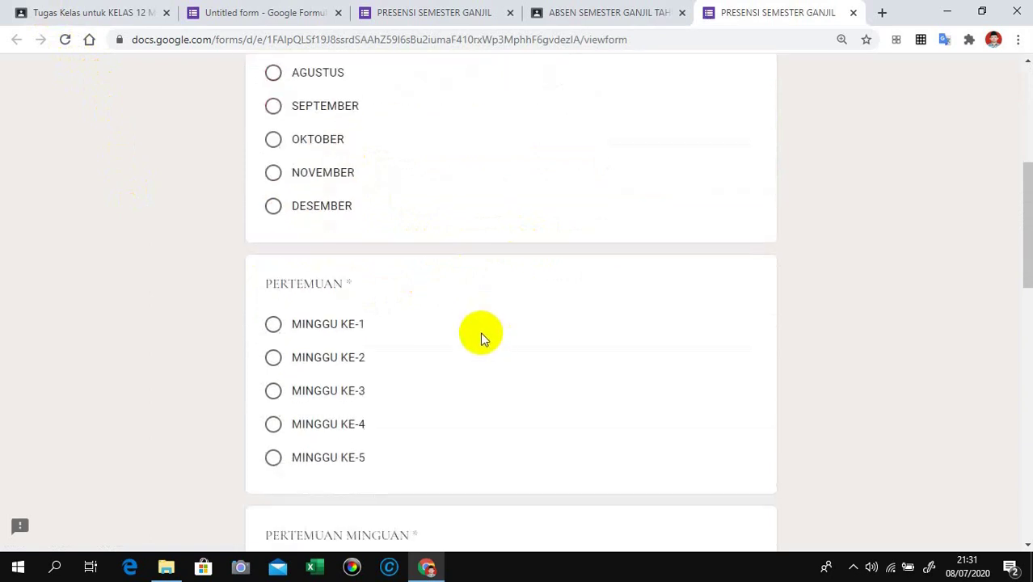
click(274, 325)
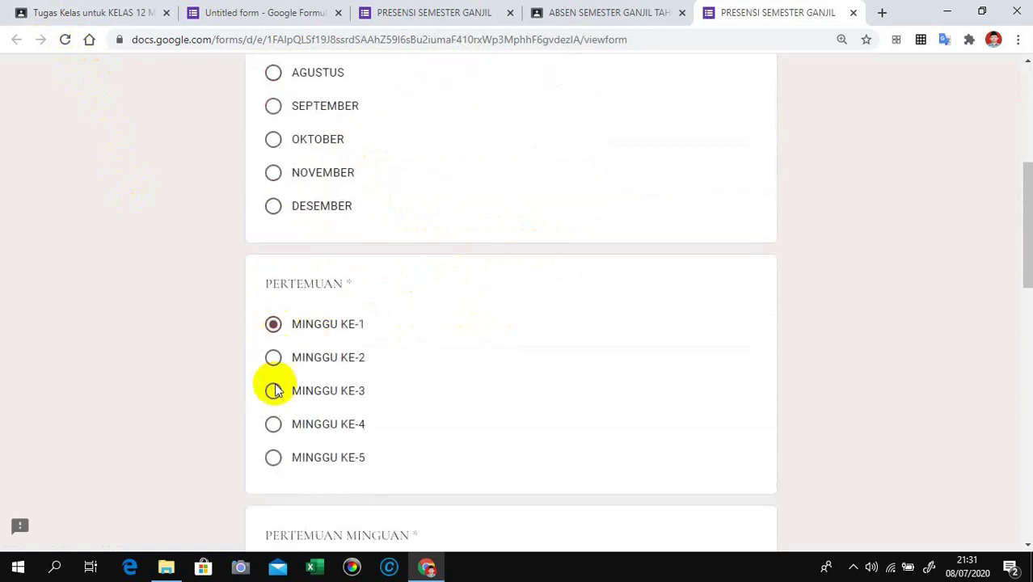
click(273, 391)
scroll(468, 357, down, 4)
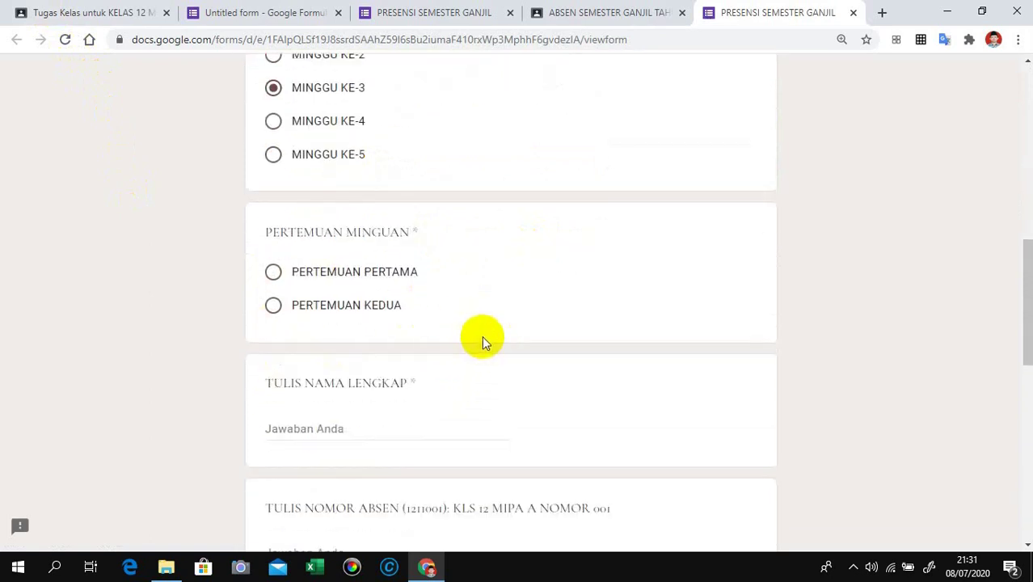
click(274, 273)
Enter the student's full name and attendance number in the form, and choose MIPA as the specialization.
scroll(513, 305, down, 3)
click(390, 201)
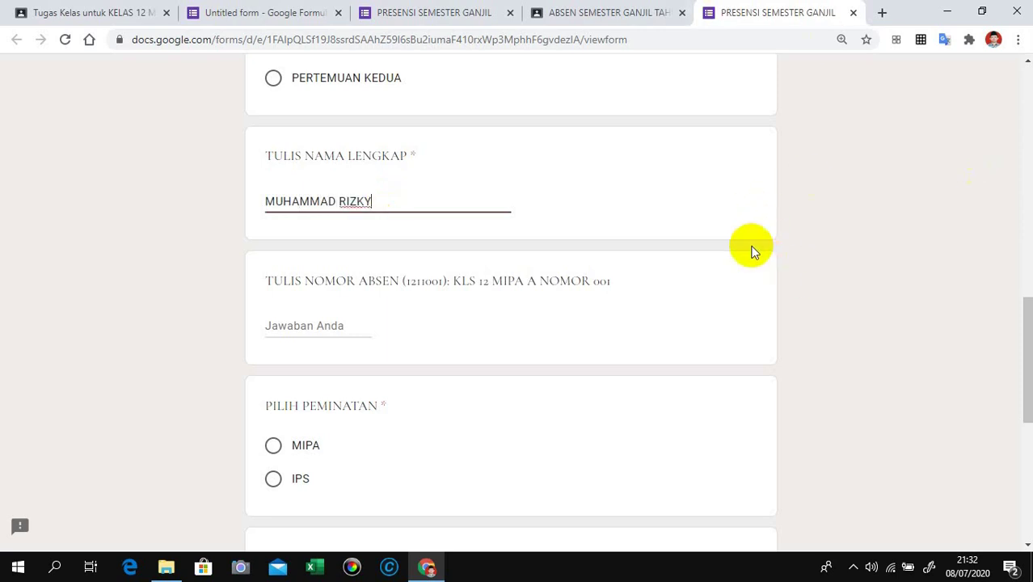
click(362, 325)
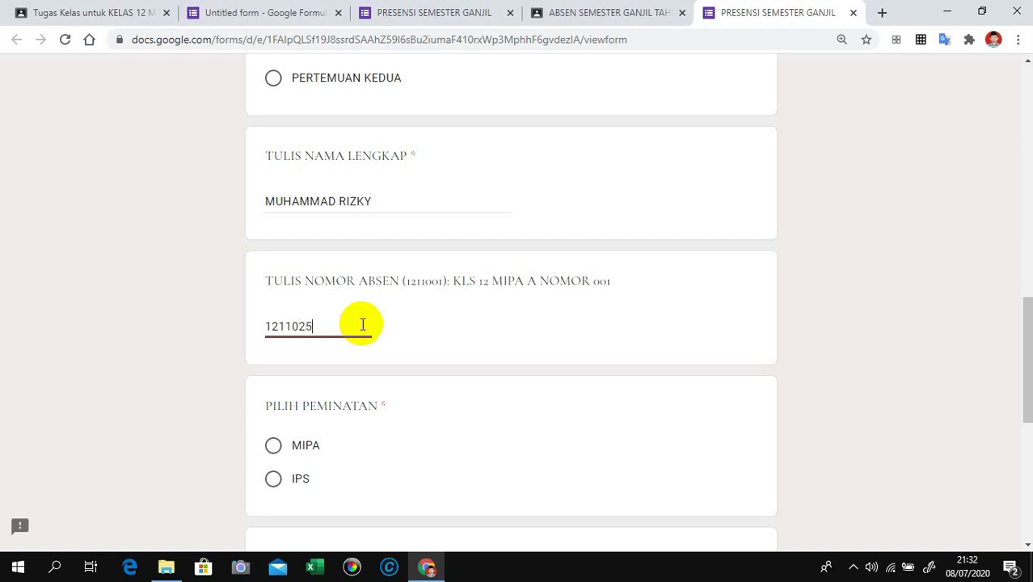
scroll(392, 436, down, 2)
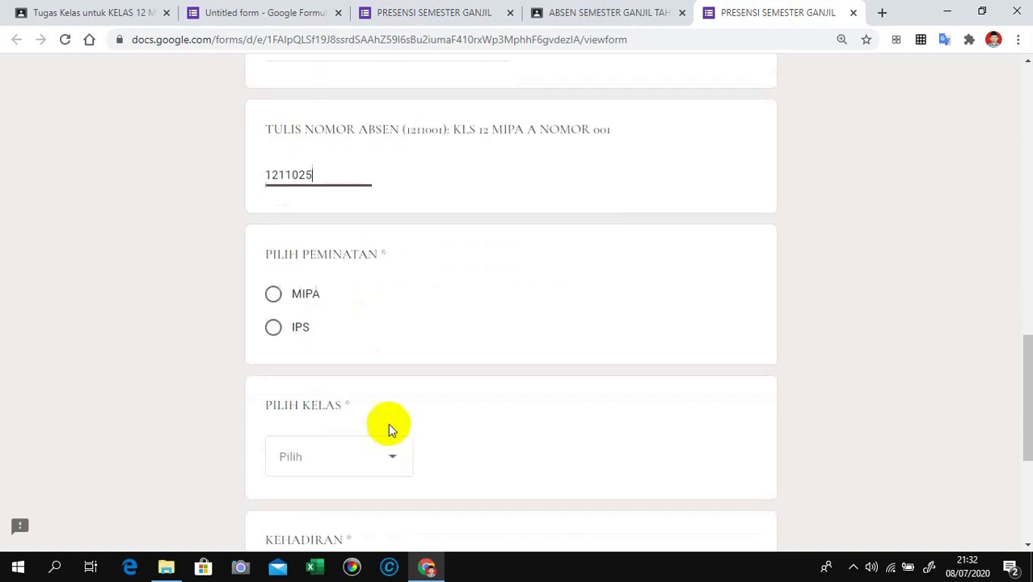
click(274, 294)
Set the class to 12 A and the attendance to HADIR, and submit the form.
scroll(437, 325, down, 2)
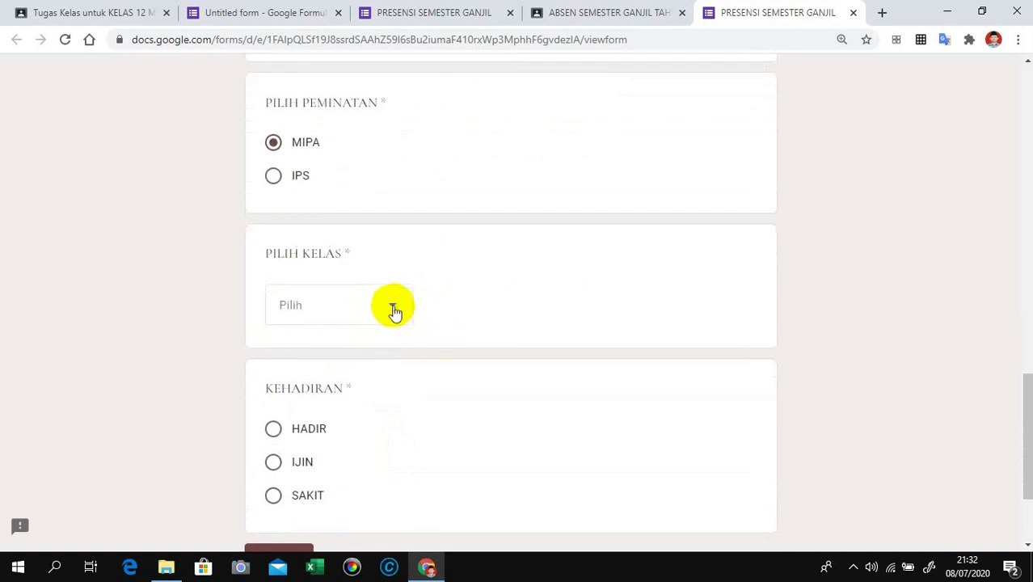
click(393, 305)
click(334, 361)
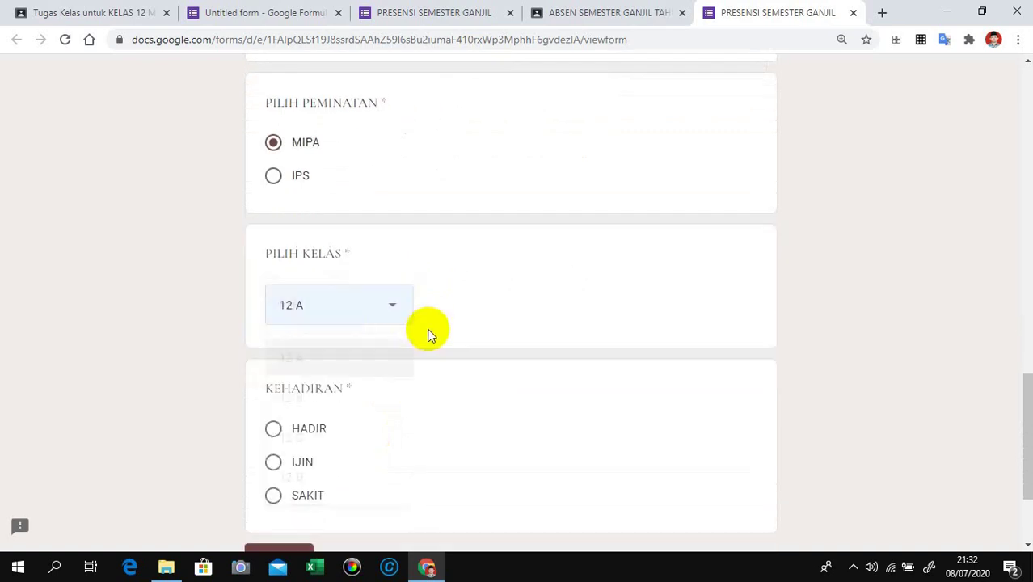
scroll(429, 334, down, 1)
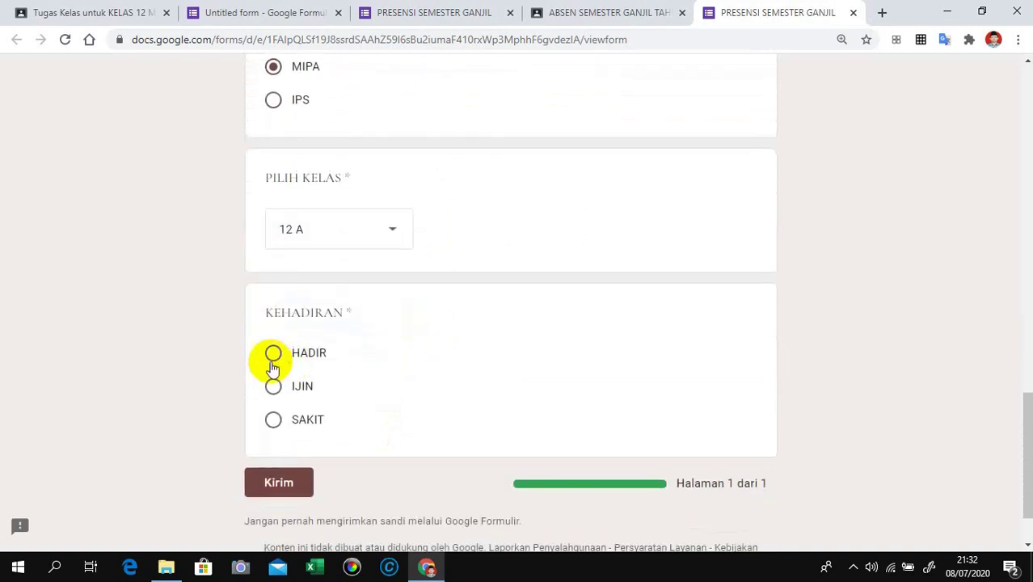
click(274, 355)
click(283, 483)
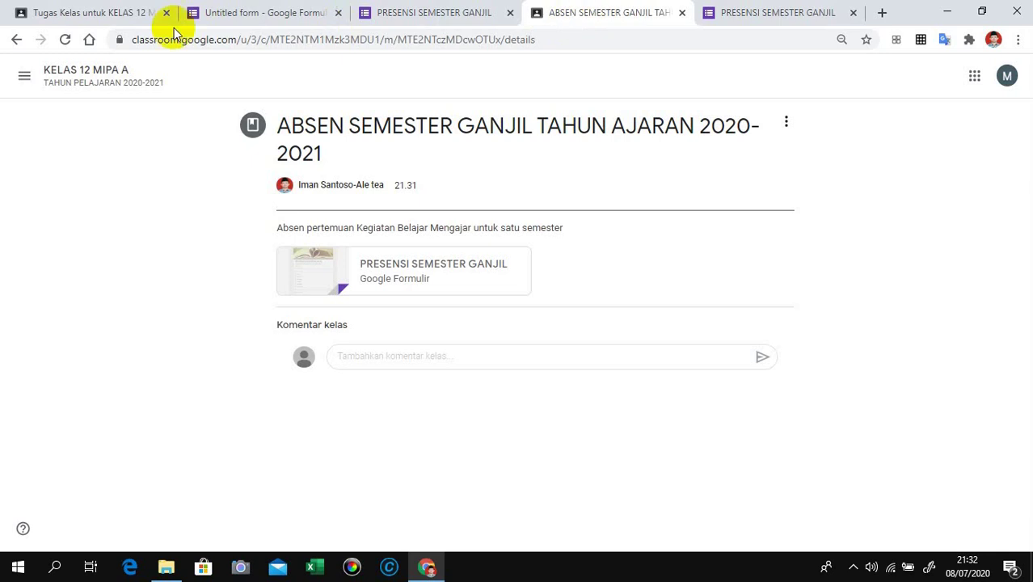
Open the attached attendance form from the teacher's class assignments, switch it to editing and show its responses.
click(95, 13)
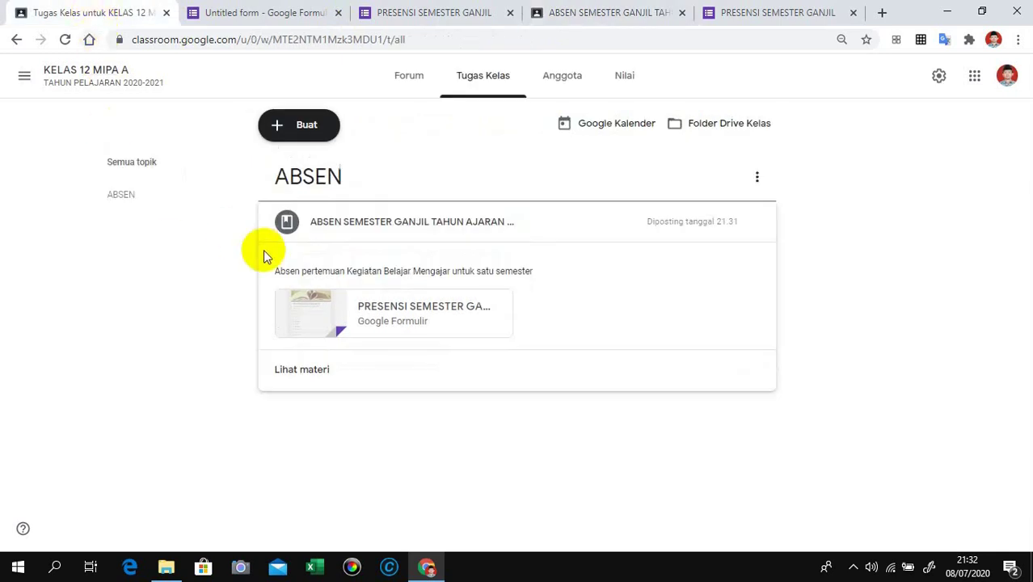
click(430, 317)
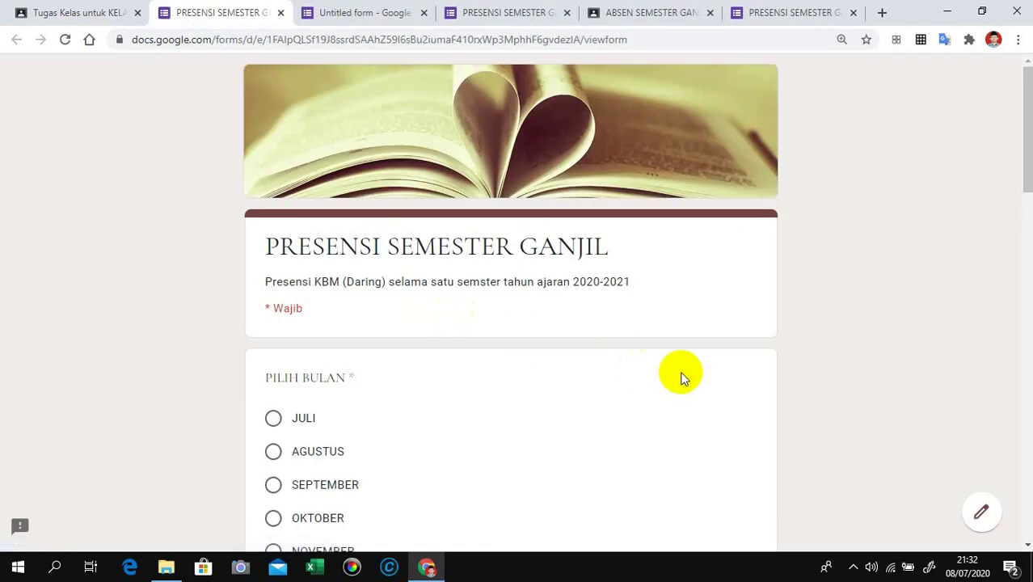
scroll(682, 377, down, 2)
click(980, 511)
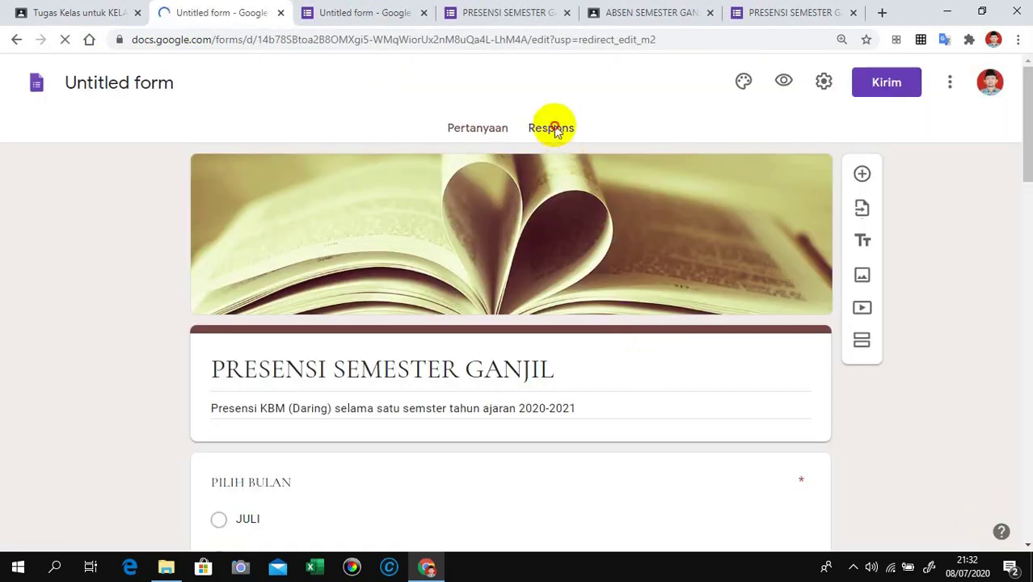
click(552, 128)
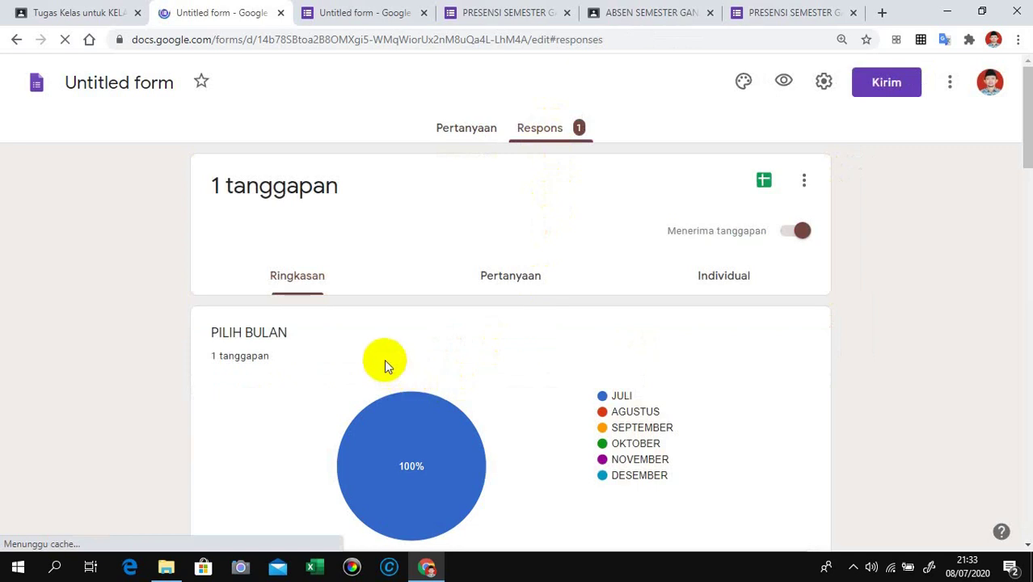
Review the response summary of the attendance form question by question, from month through class.
scroll(380, 360, down, 1)
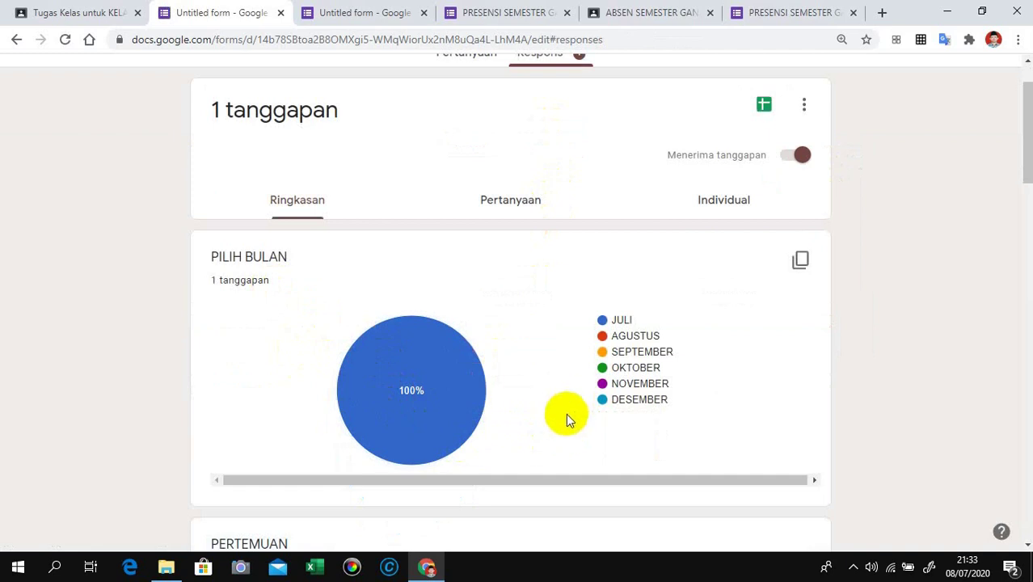
scroll(695, 380, down, 4)
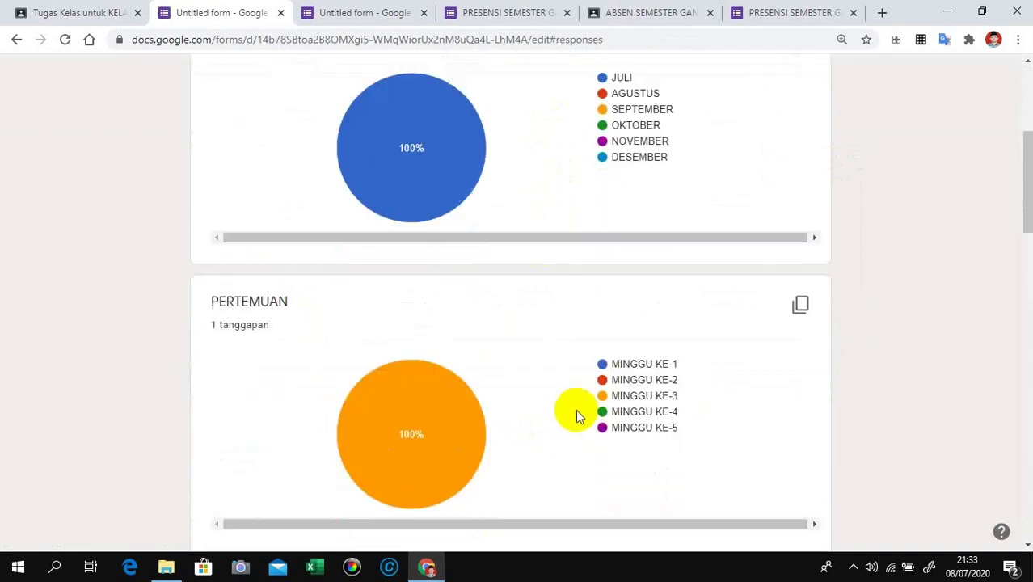
scroll(542, 412, down, 8)
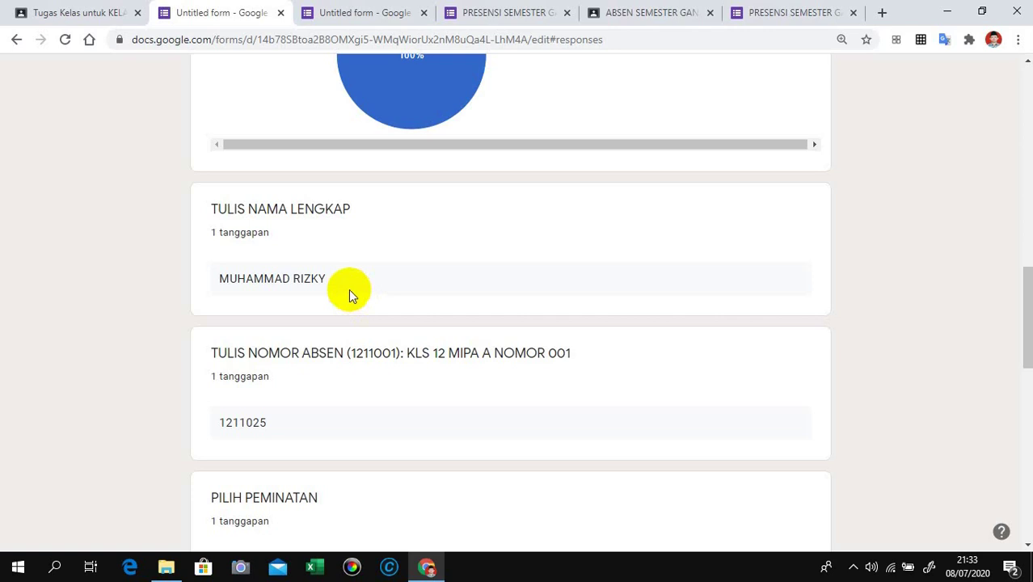
scroll(348, 288, down, 2)
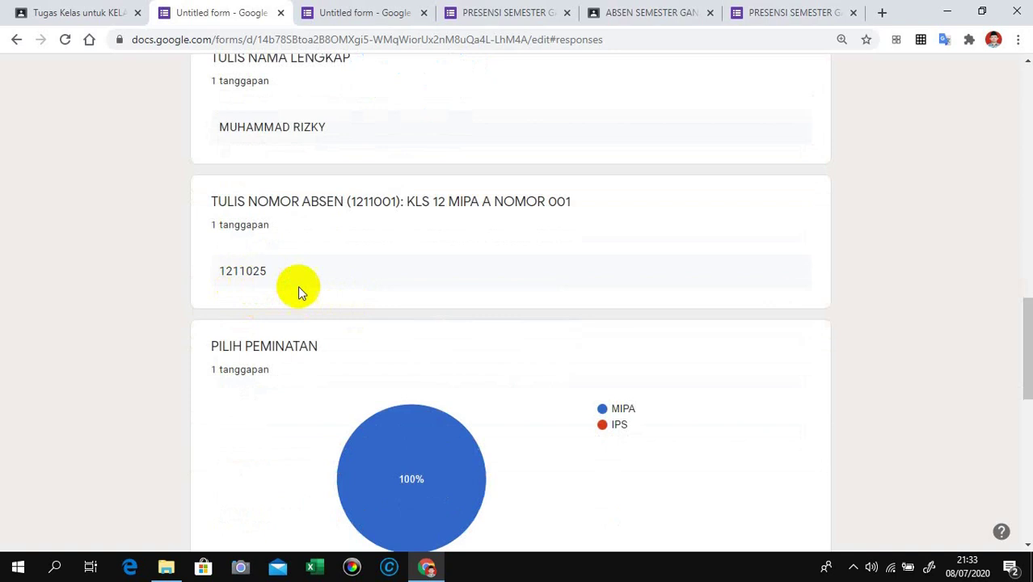
scroll(435, 414, down, 2)
scroll(485, 412, down, 7)
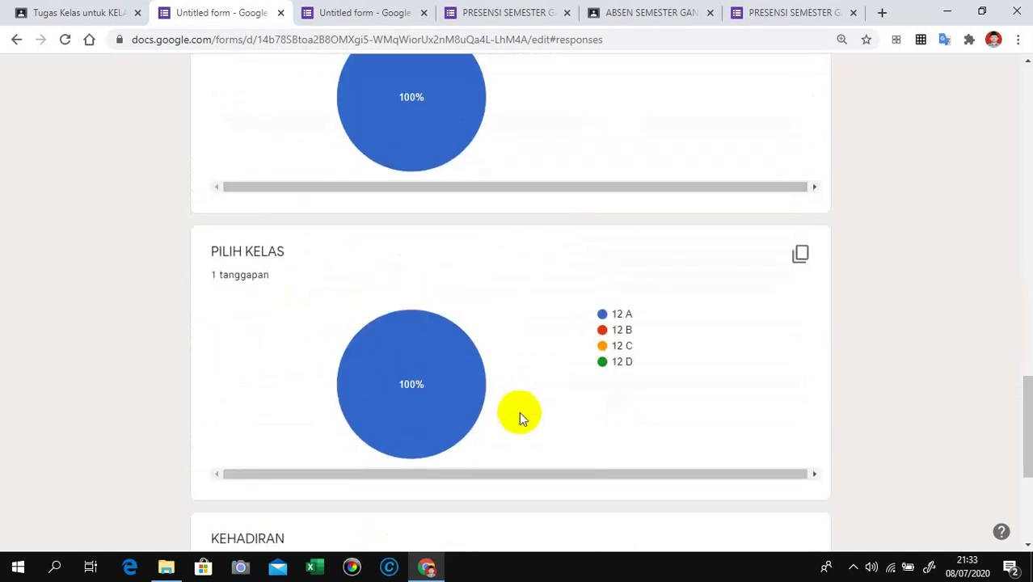
Check the options available for the collected responses, such as the CSV download and printing all responses.
scroll(549, 360, up, 15)
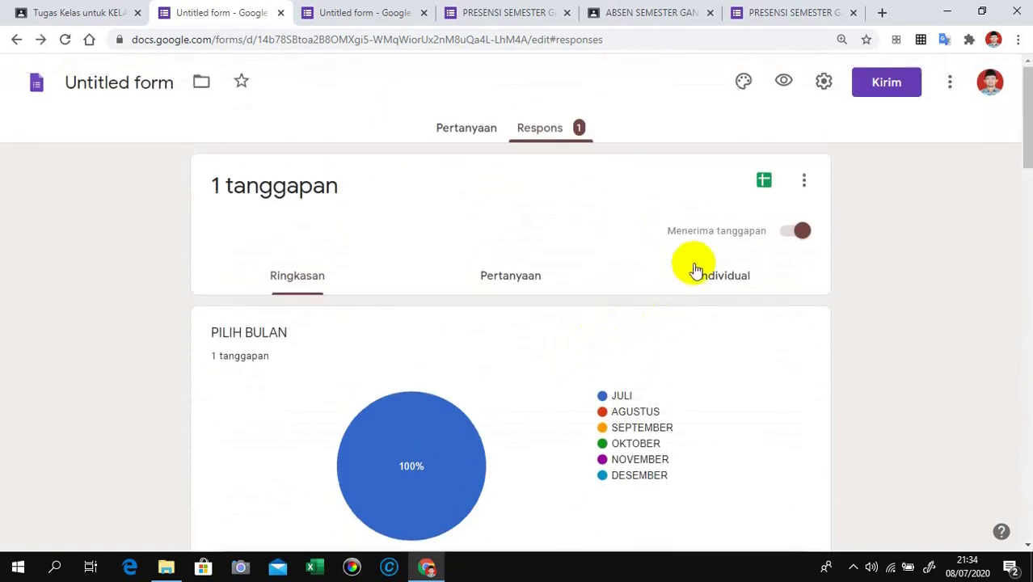
click(804, 181)
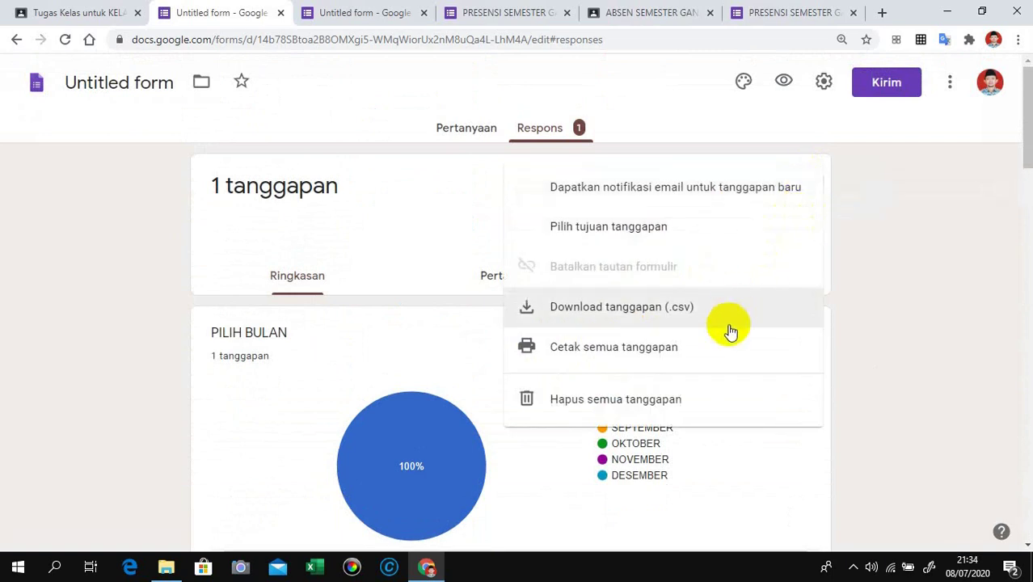
click(890, 217)
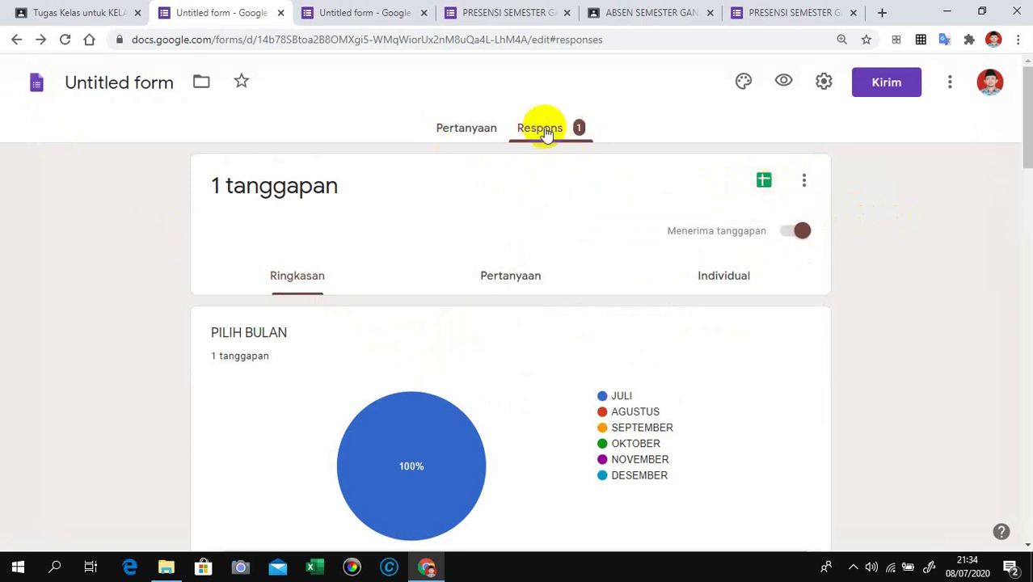
Look through the questions of the attendance form, from the month choice down to attendance and back to the title.
click(468, 131)
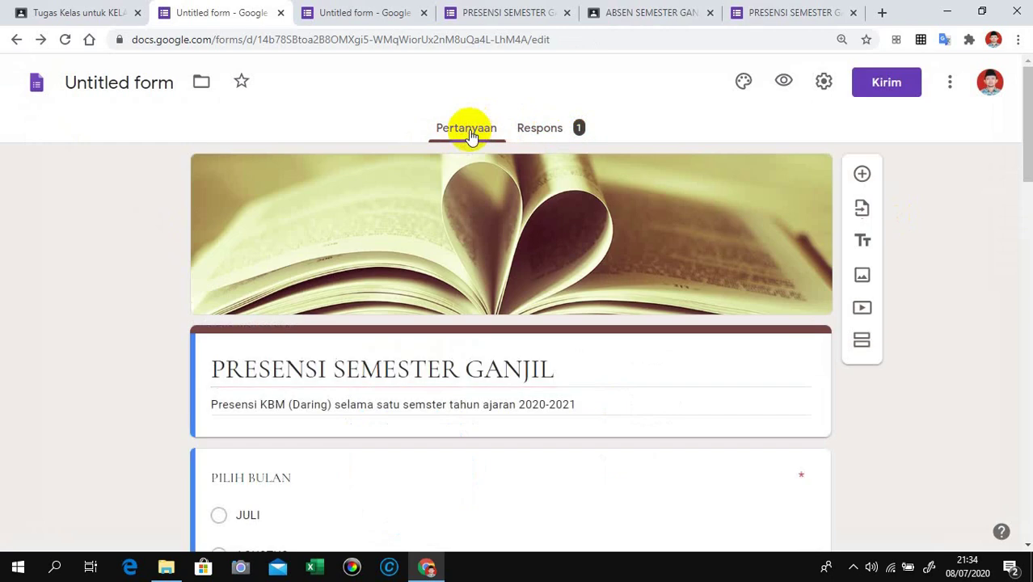
scroll(951, 485, down, 9)
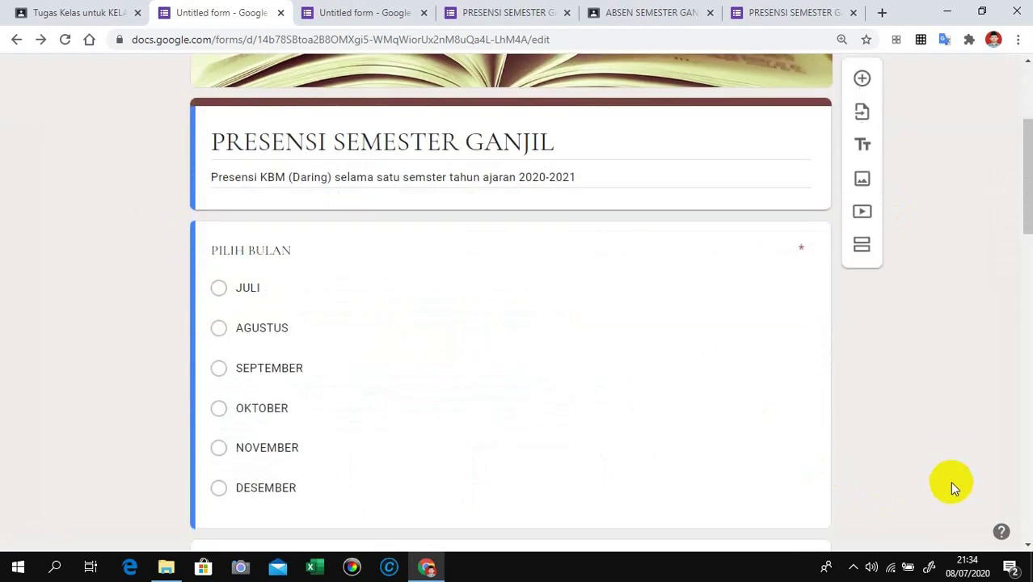
scroll(948, 477, down, 7)
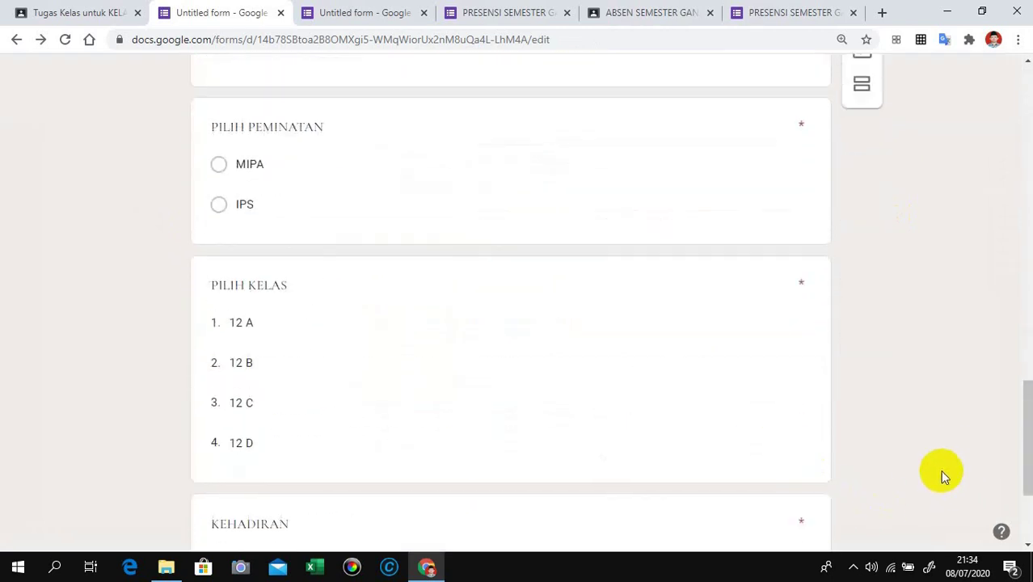
scroll(721, 391, up, 2)
scroll(610, 323, up, 14)
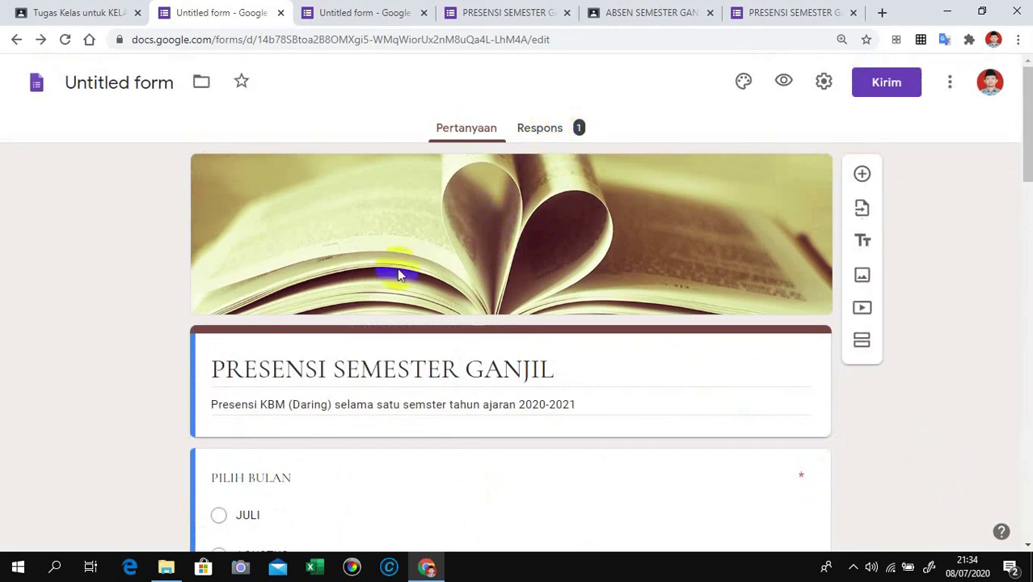
Return to the teacher's Google Classroom and show the overview of all classes.
click(76, 15)
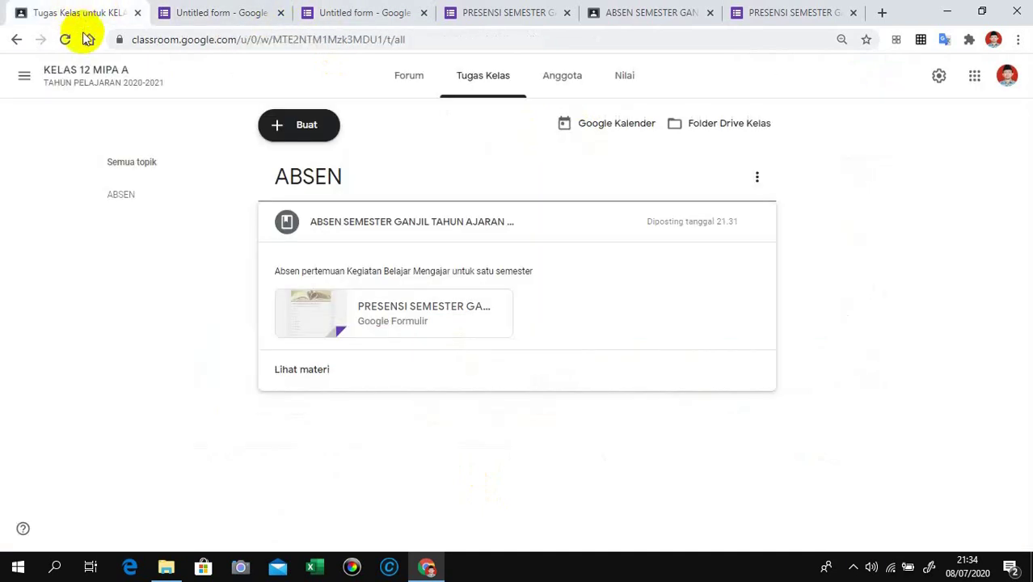
click(27, 75)
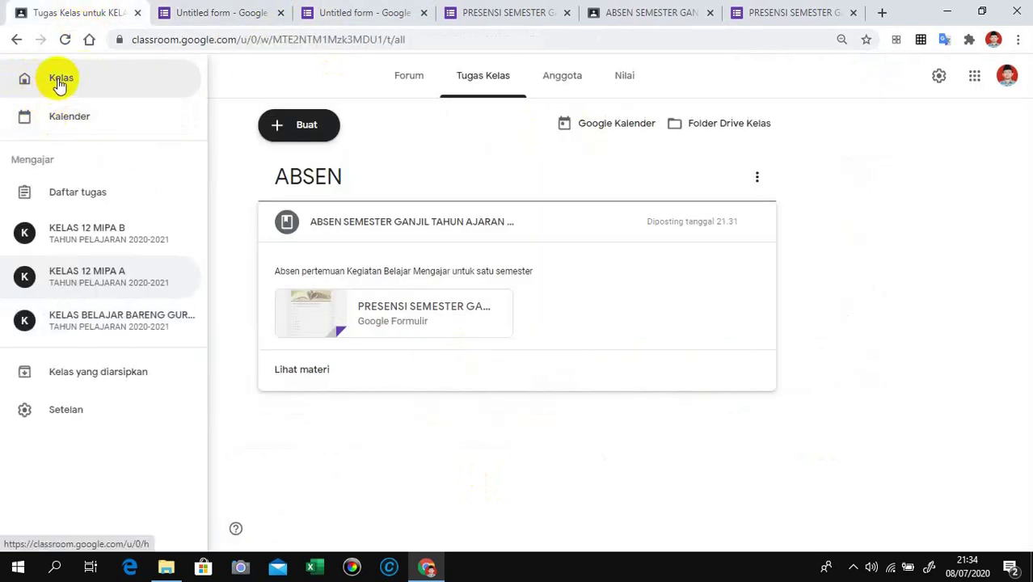
click(60, 82)
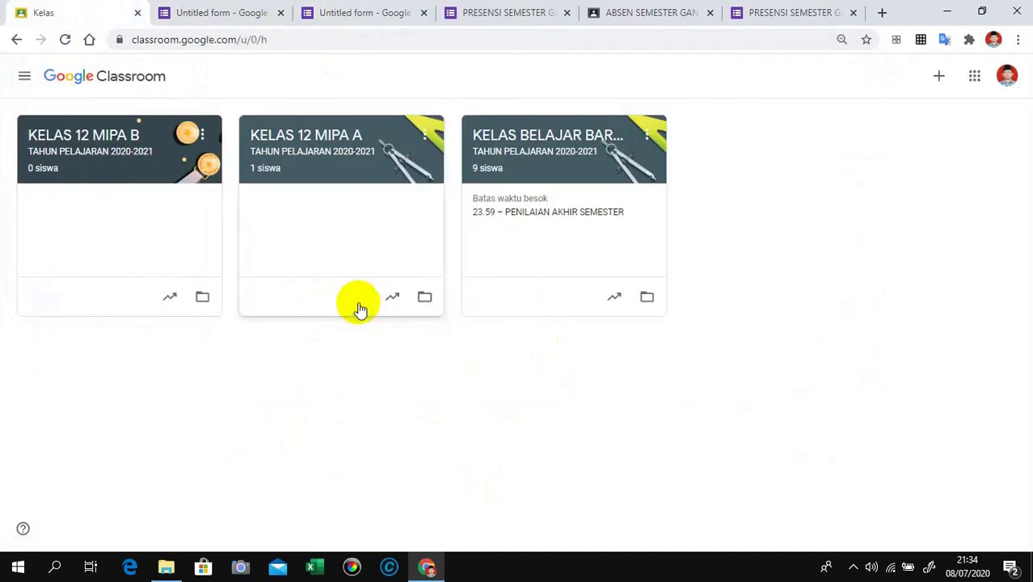